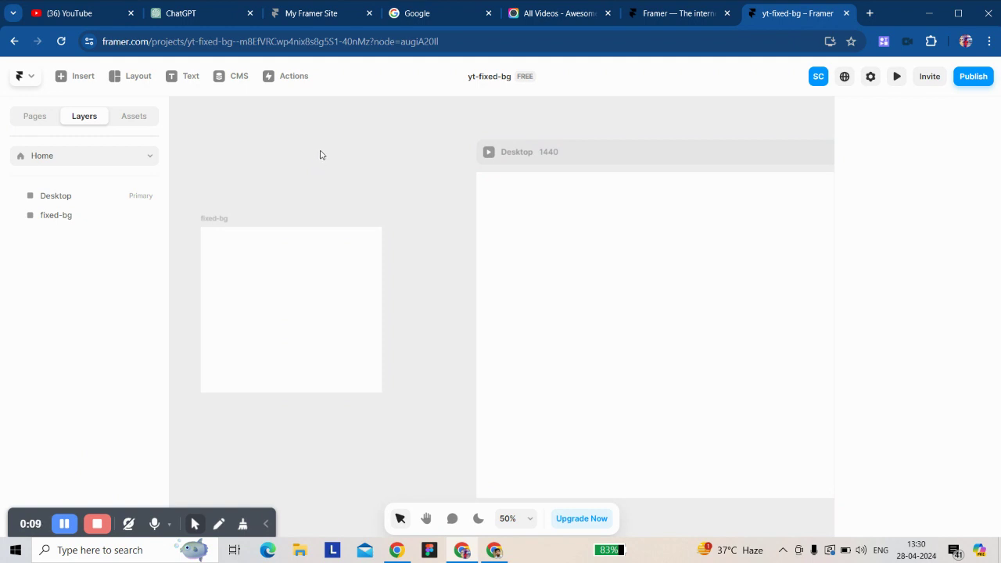
- Switch to the 'My Framer Site' tab to view the published site's mountain hero image
left_click(311, 16)
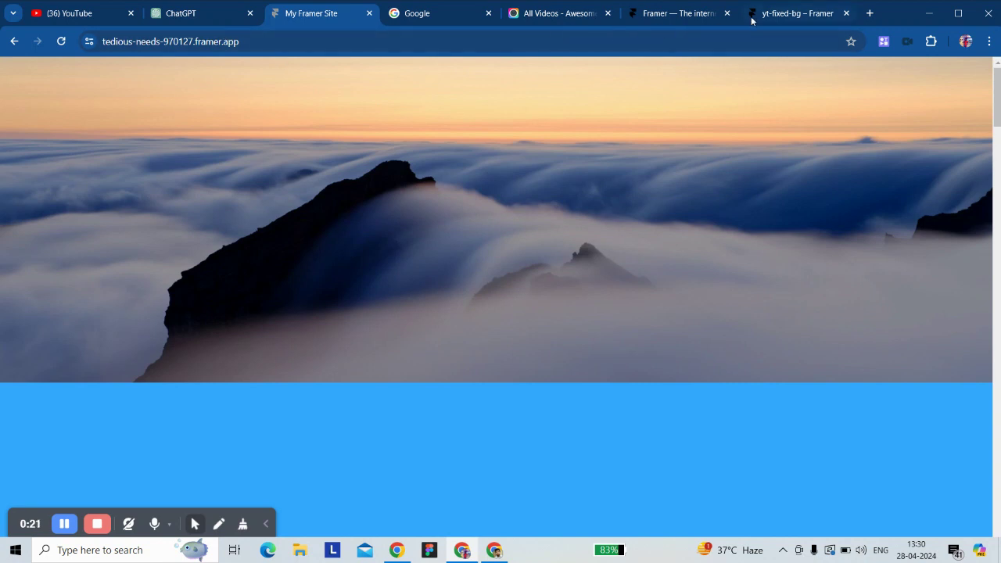
- Back in the editor, draw a new frame inside the fixed-bg frame
left_click(793, 13)
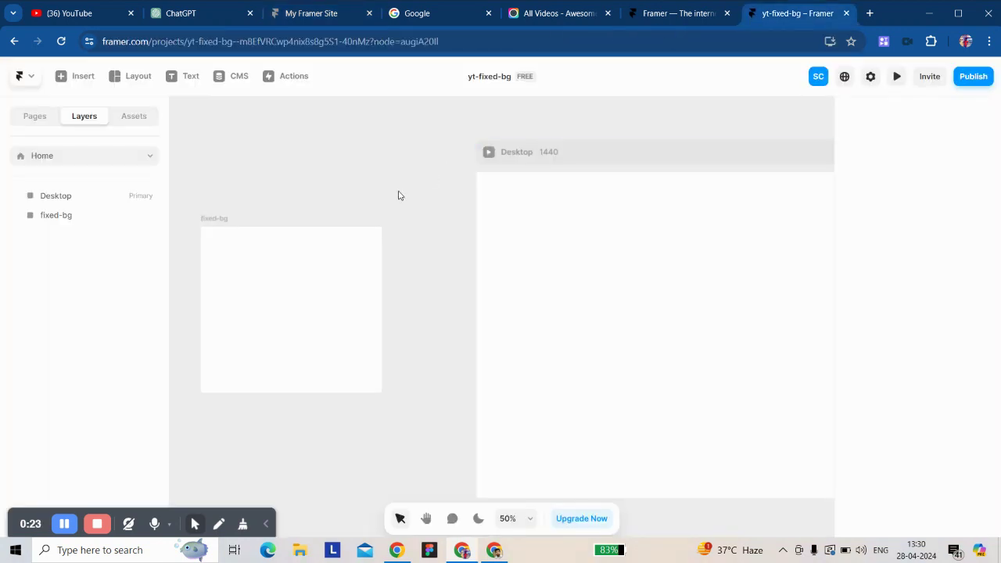
scroll(398, 195, "right", 4)
scroll(367, 198, "down", 1)
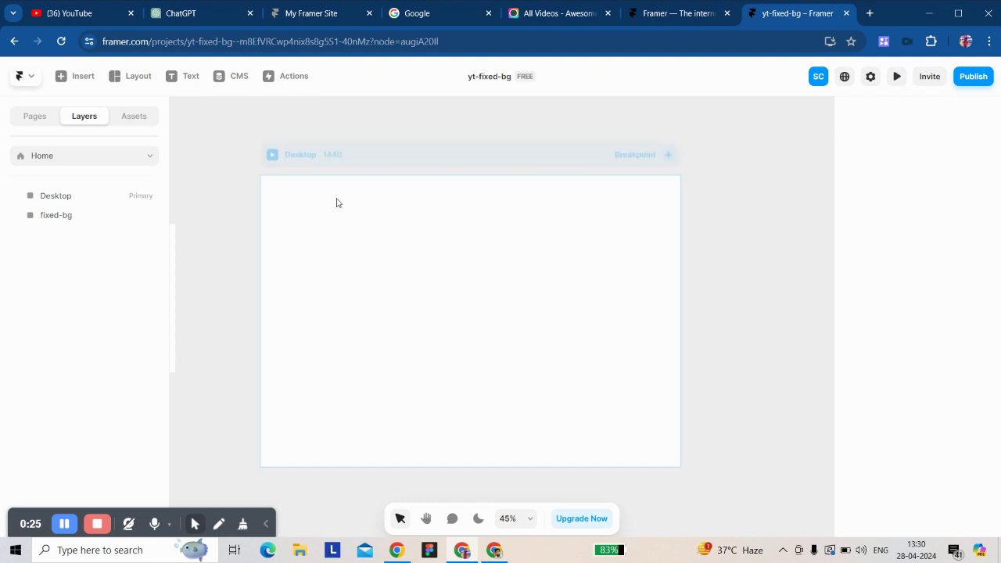
scroll(272, 156, "left", 7)
left_click(340, 290)
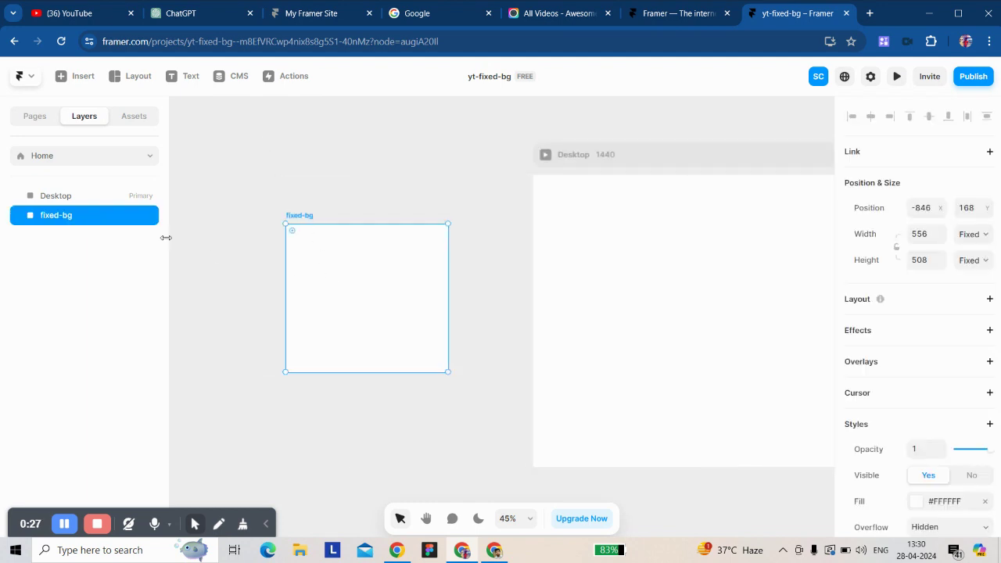
left_click(127, 78)
left_click(135, 110)
left_click_drag(310, 252, 381, 325)
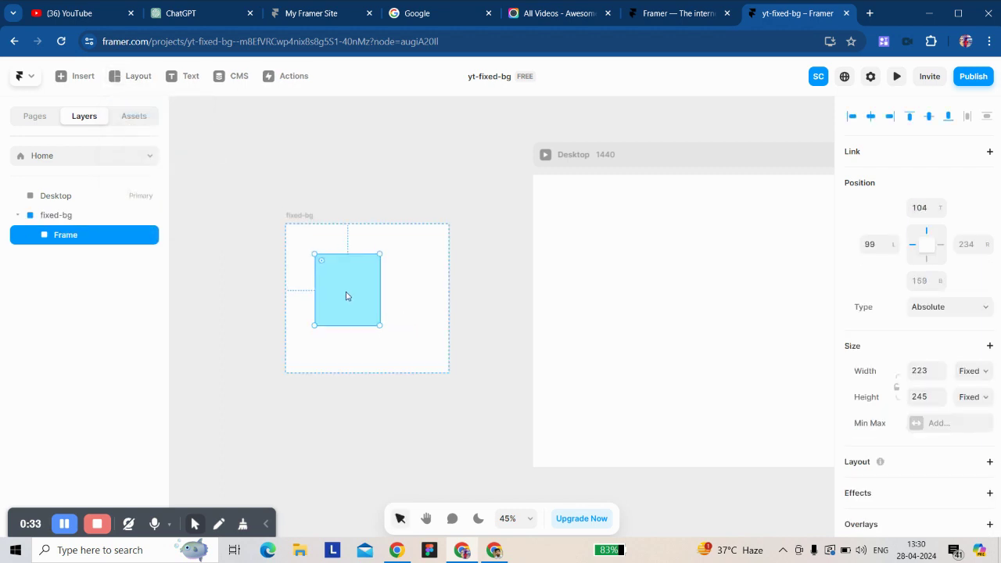
- Size the new frame to relative 100% width and height, centred both ways in fixed-bg
left_click(968, 370)
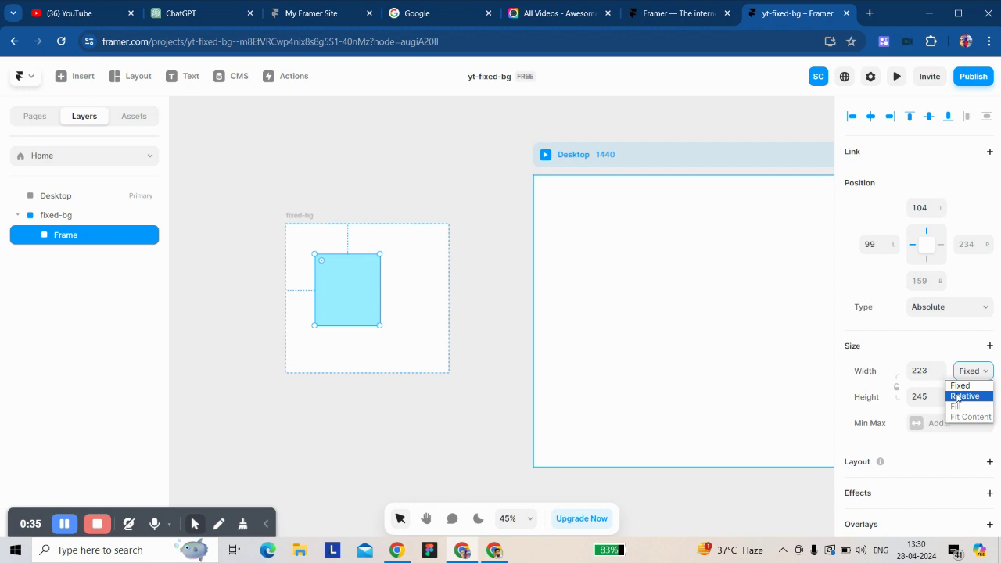
left_click(960, 396)
left_click(966, 396)
left_click(965, 421)
left_click(927, 398)
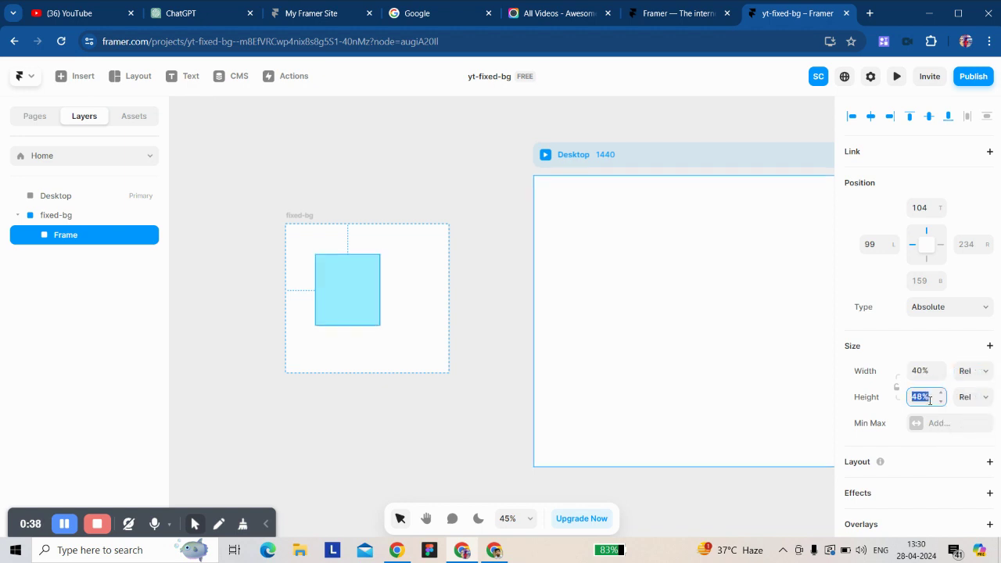
type("100")
left_click(920, 371)
type("100")
key("Return")
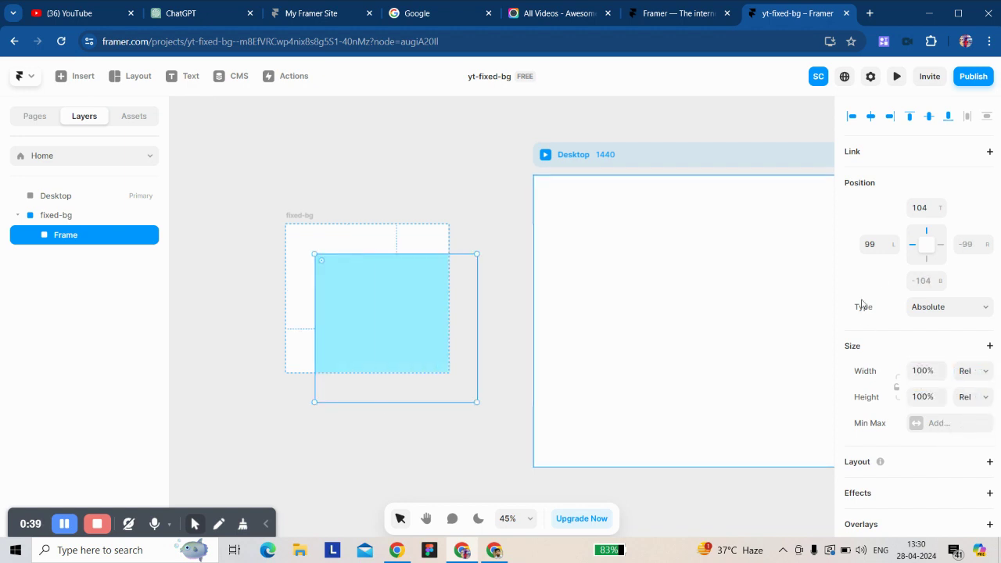
left_click(870, 117)
left_click(926, 117)
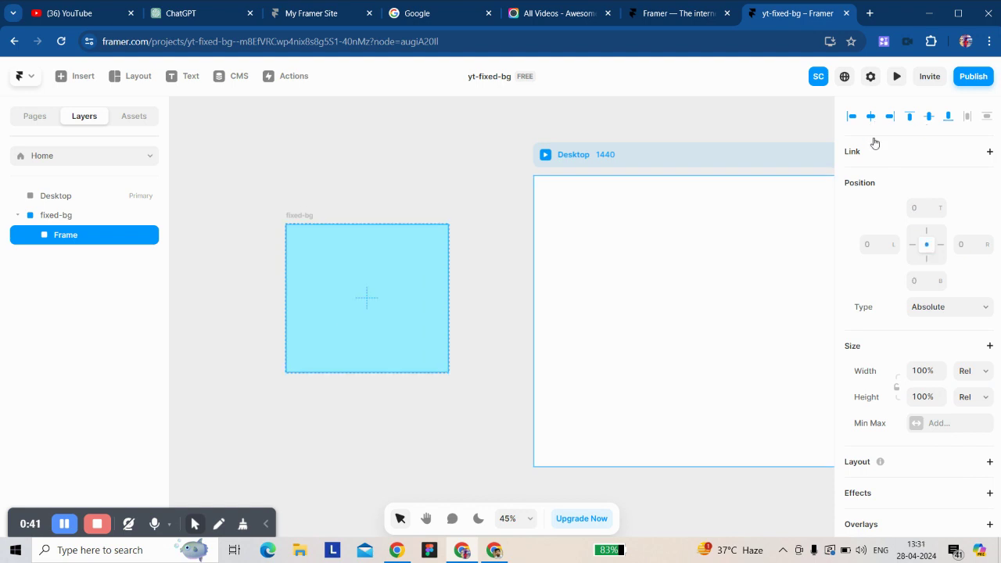
- Rename the new frame layer to img-1
double_click(89, 236)
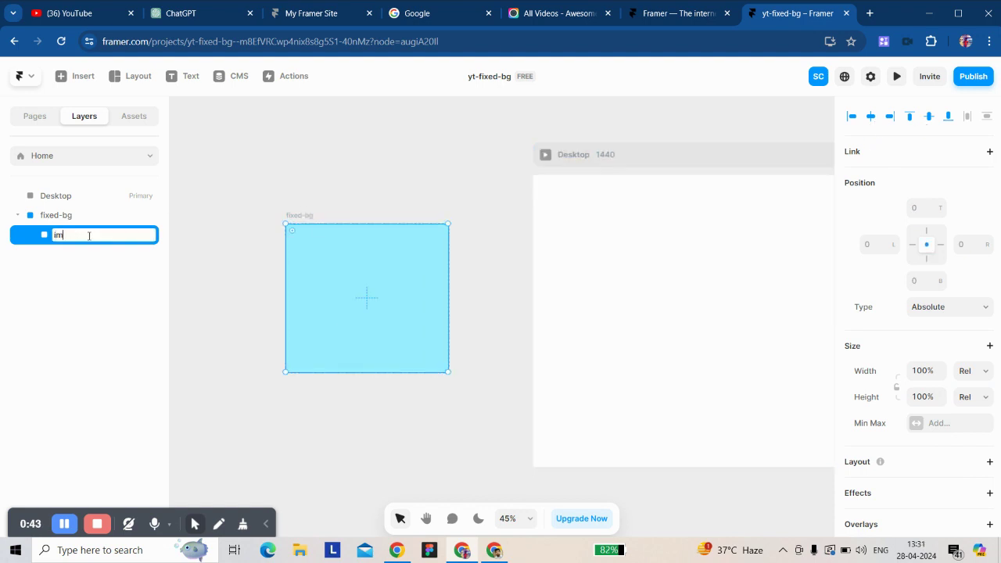
left_click(196, 267)
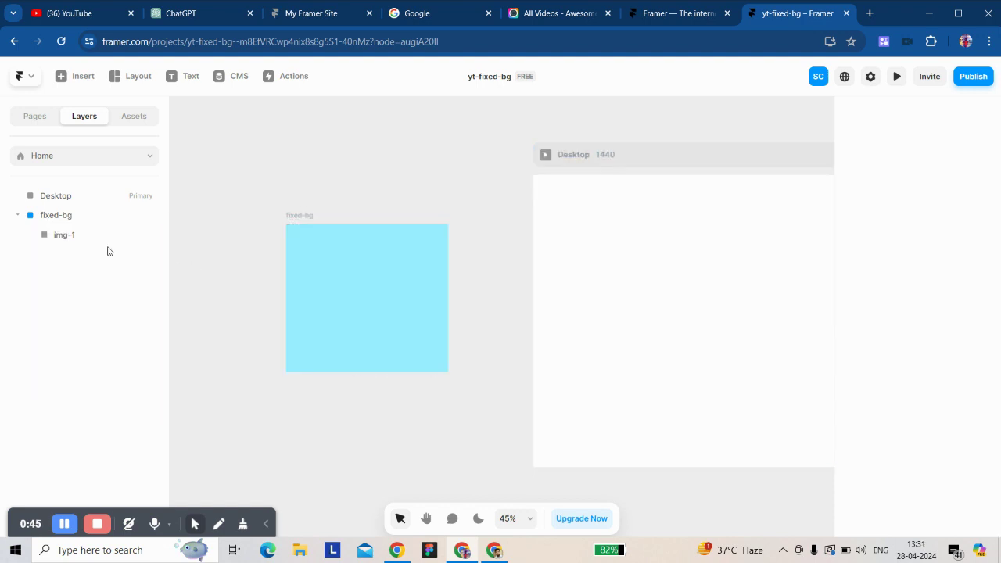
left_click(99, 243)
- Duplicate img-1 twice, name the copies img-2 and img-3, and select fixed-bg
key("ctrl+d")
key("ctrl+d")
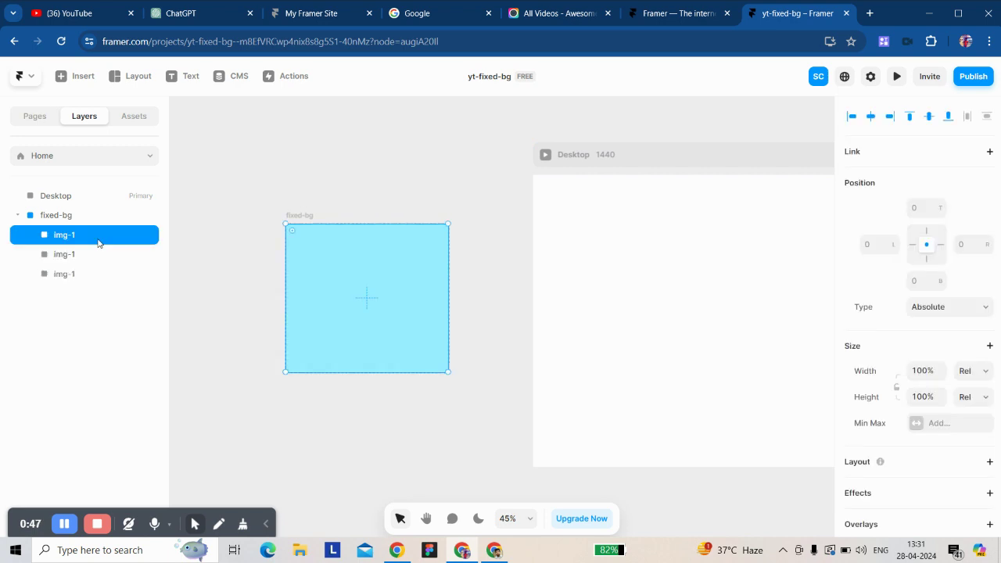
left_click(79, 261)
double_click(87, 256)
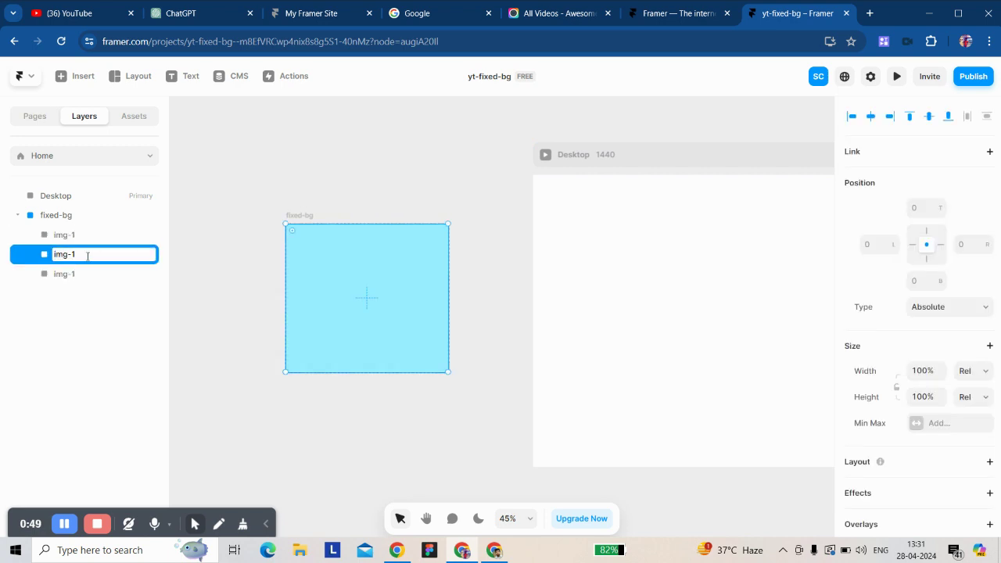
double_click(82, 274)
left_click(87, 274)
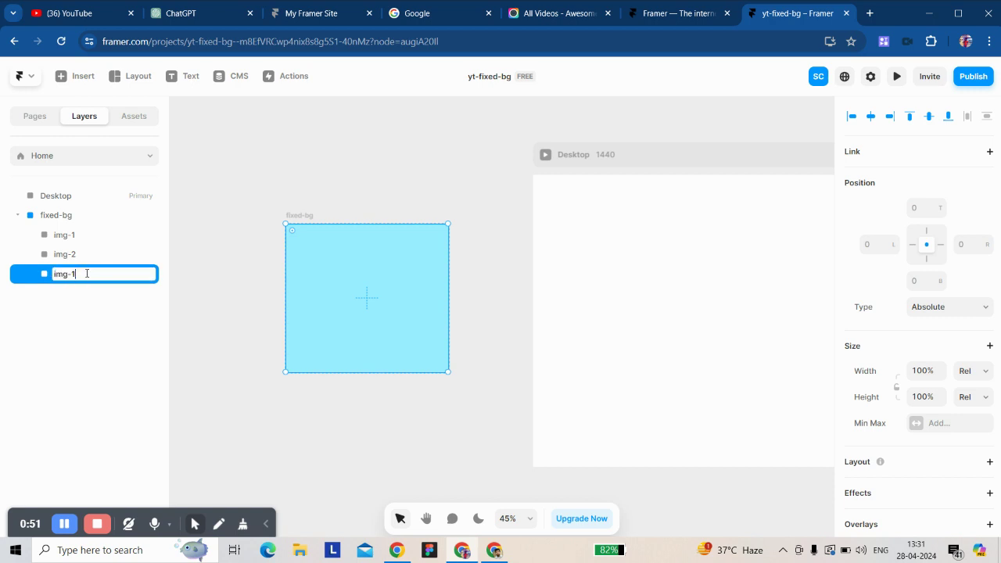
left_click(218, 275)
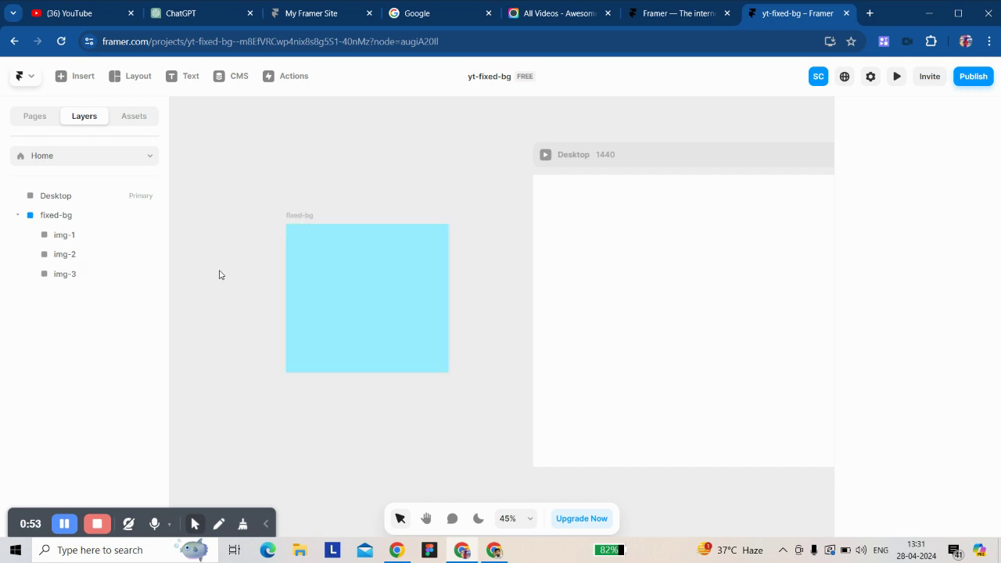
left_click(102, 219)
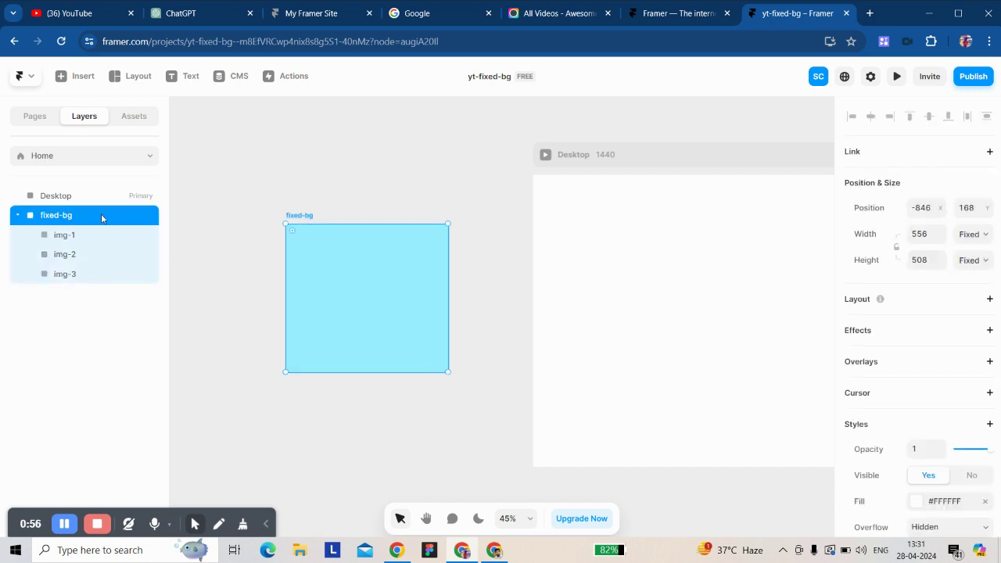
- Turn the fixed-bg frame into a component
right_click(100, 213)
left_click(125, 206)
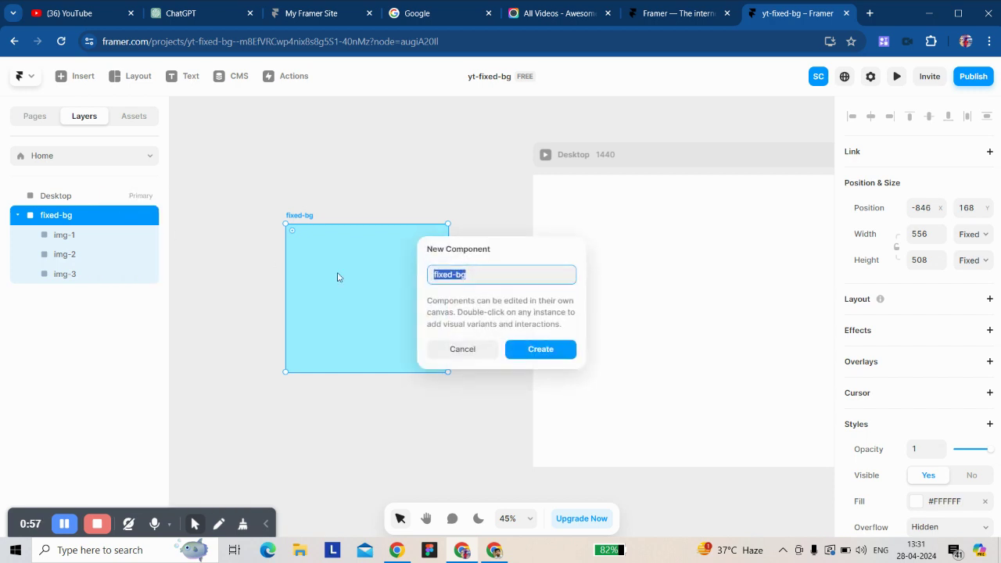
left_click(529, 348)
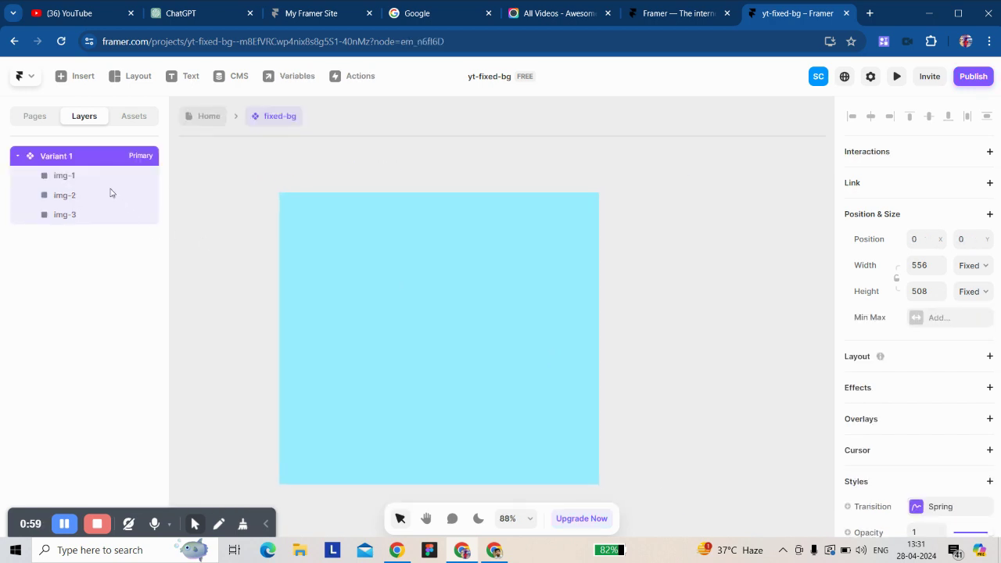
- Fill img-1 with an Unsplash photo of a beach town at sunset
left_click(102, 175)
scroll(950, 322, "down", 4)
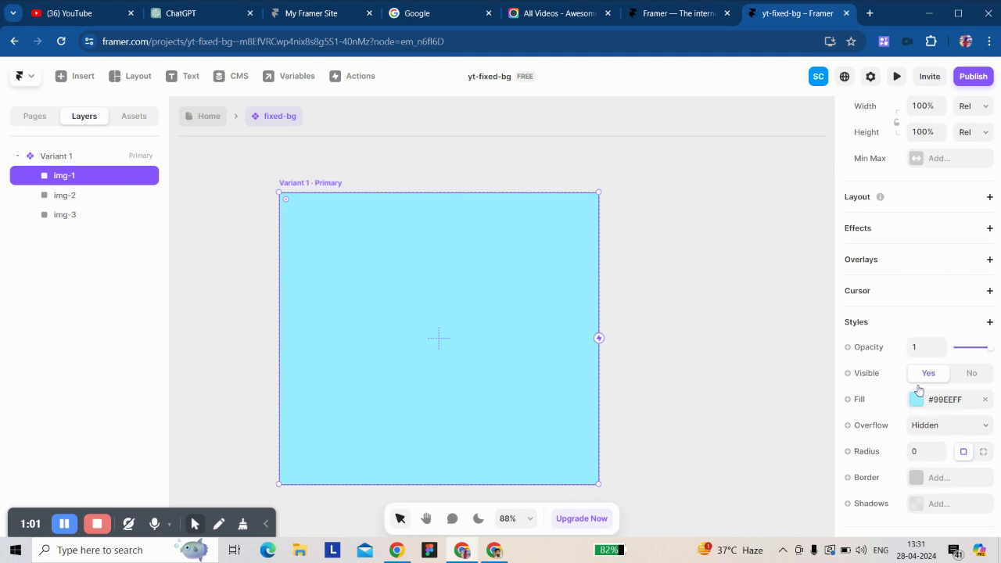
left_click(916, 398)
left_click(801, 305)
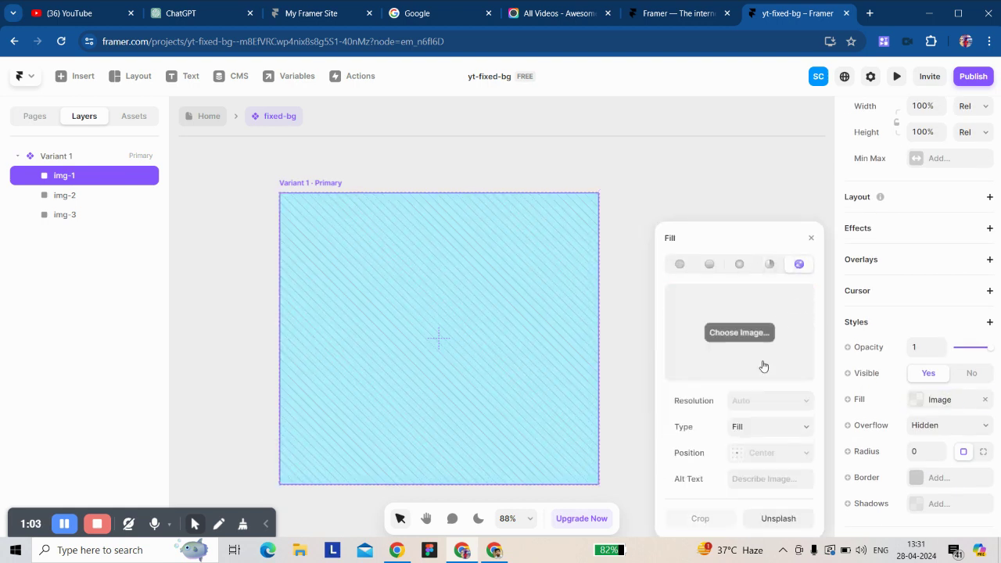
left_click(776, 517)
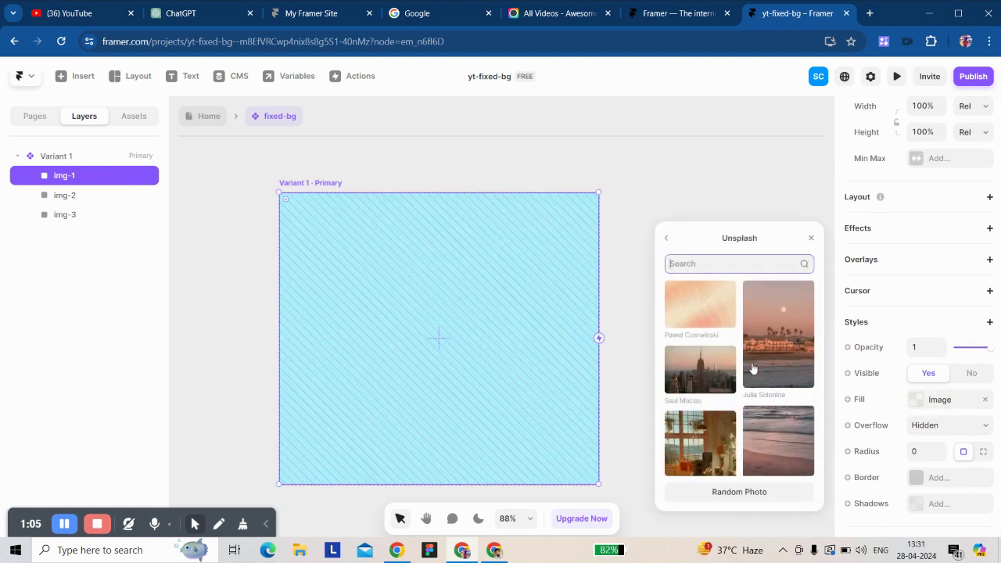
left_click(754, 367)
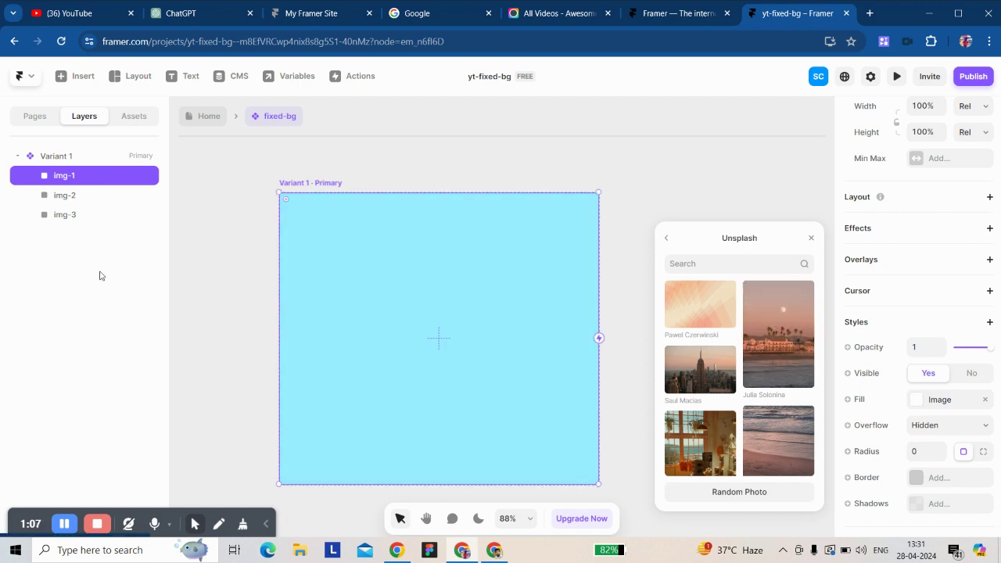
- Set img-2's fill to an Unsplash image, then select img-3
left_click(74, 196)
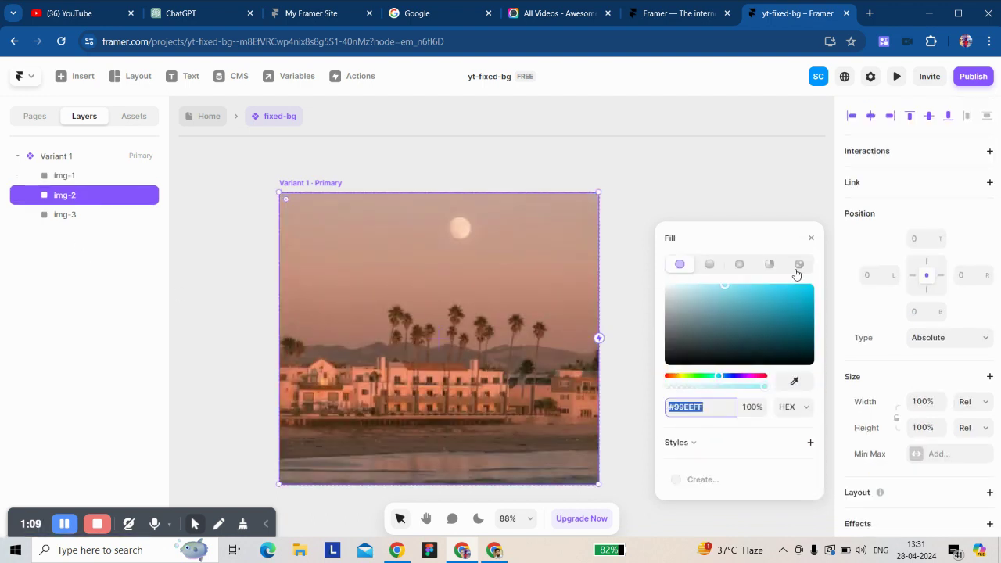
left_click(798, 268)
left_click(770, 528)
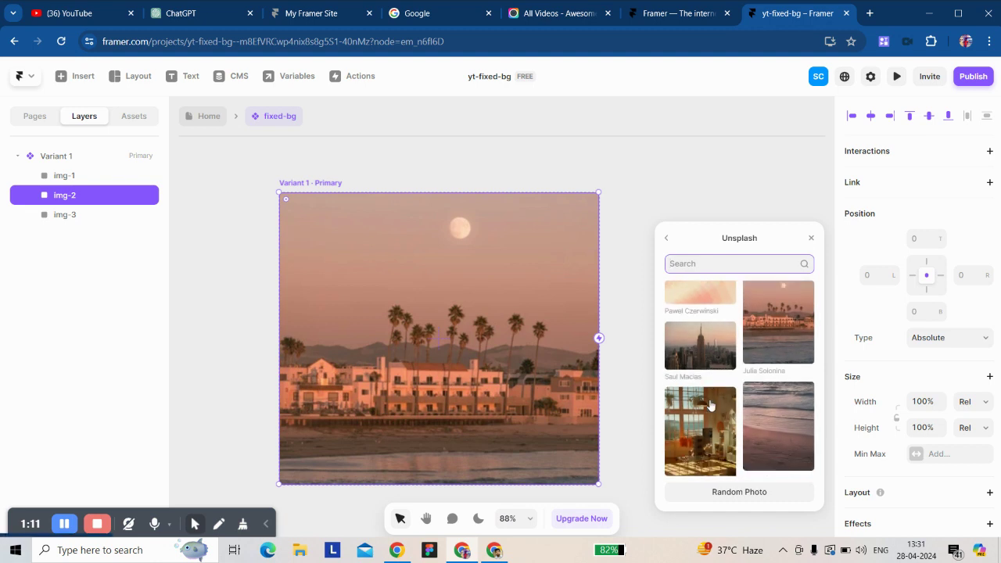
scroll(704, 391, "down", 3)
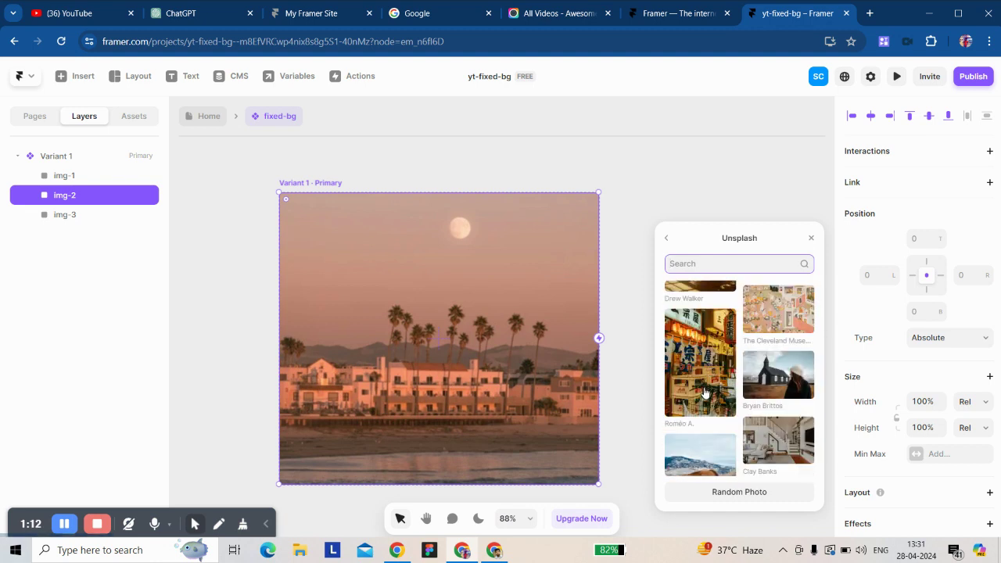
left_click(133, 215)
- Fill img-3 with an Unsplash photo and close the photo picker
left_click(799, 263)
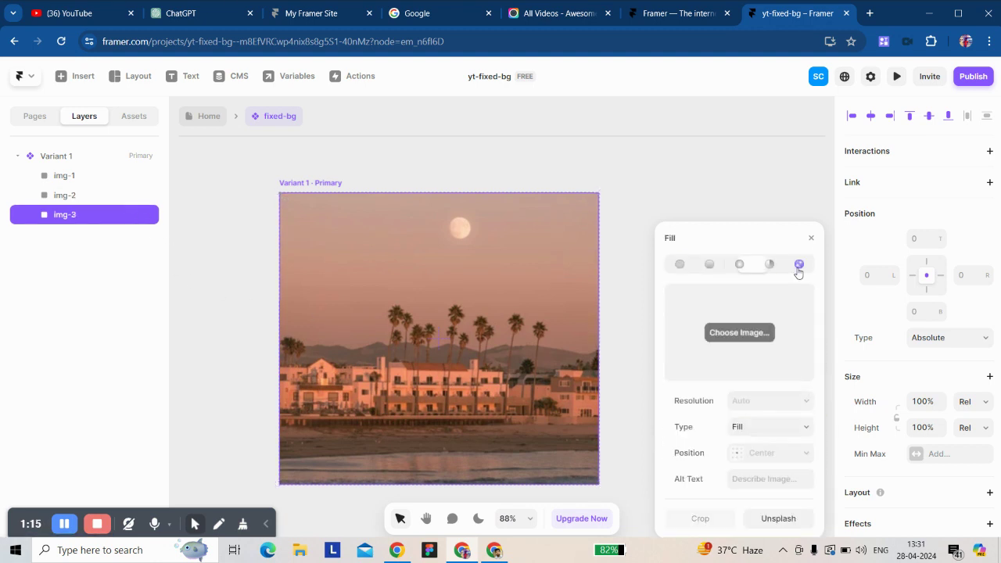
left_click(786, 520)
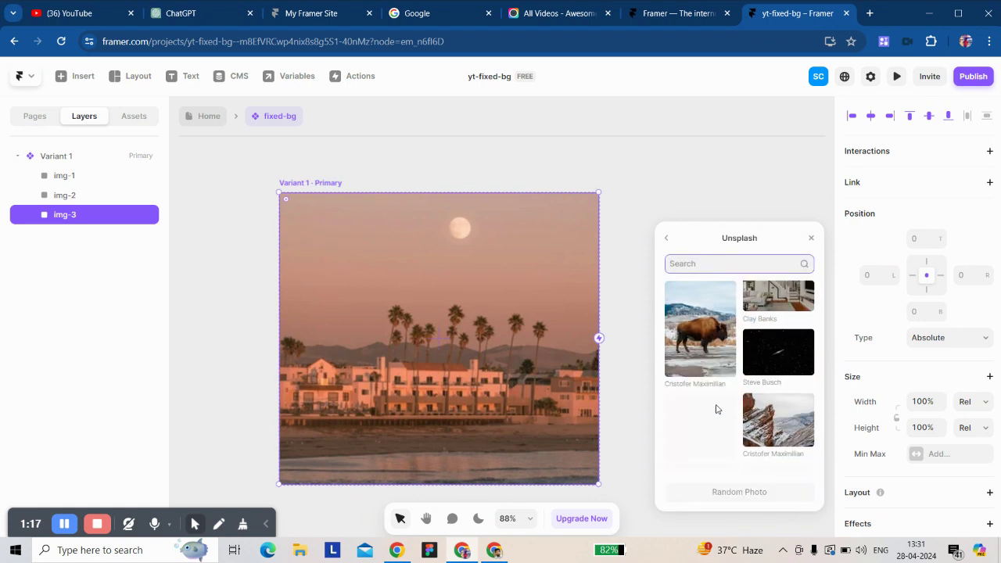
scroll(720, 369, "down", 2)
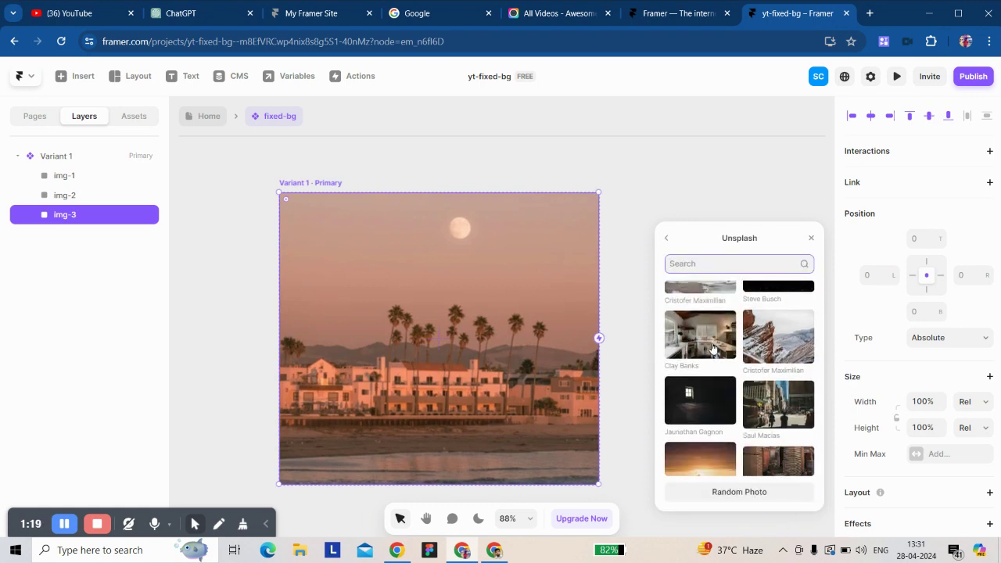
scroll(713, 352, "down", 1)
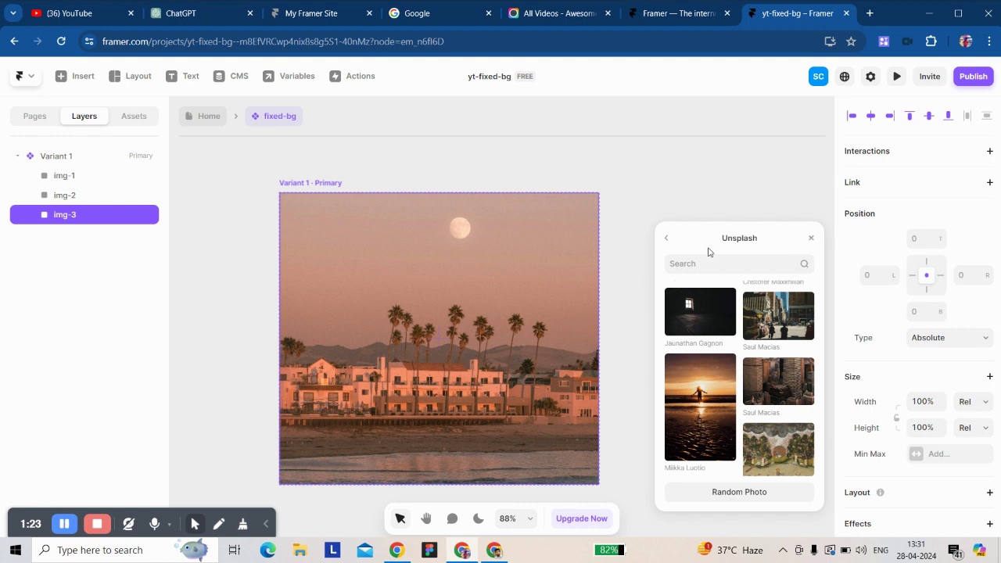
left_click(811, 240)
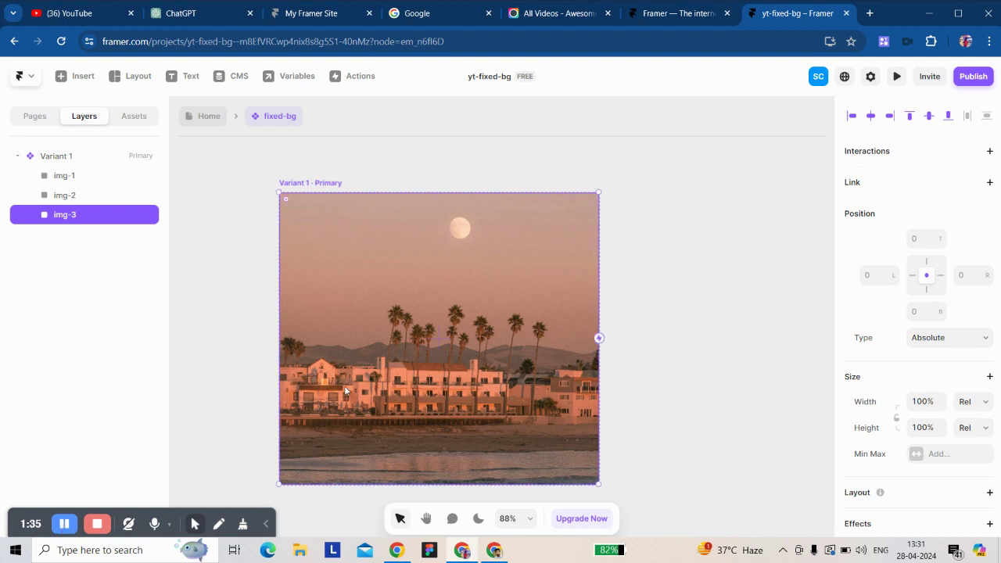
- Zoom out and select the img-1 image layer
scroll(344, 385, "down", 3)
scroll(392, 368, "down", 1)
scroll(394, 334, "down", 2)
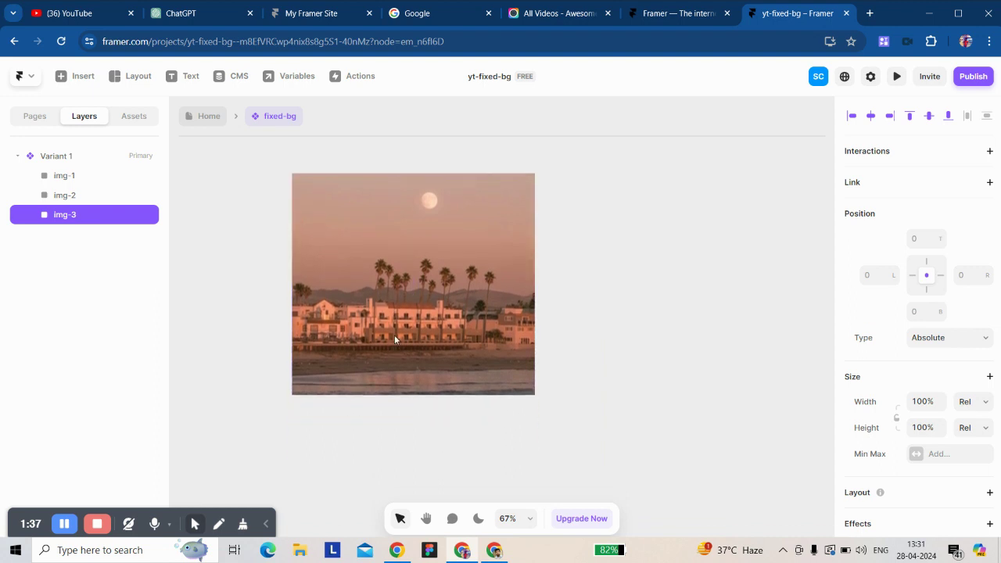
left_click(392, 293)
- Add Variant 2 and Variant 3 to the fixed-bg component
scroll(554, 306, "down", 2)
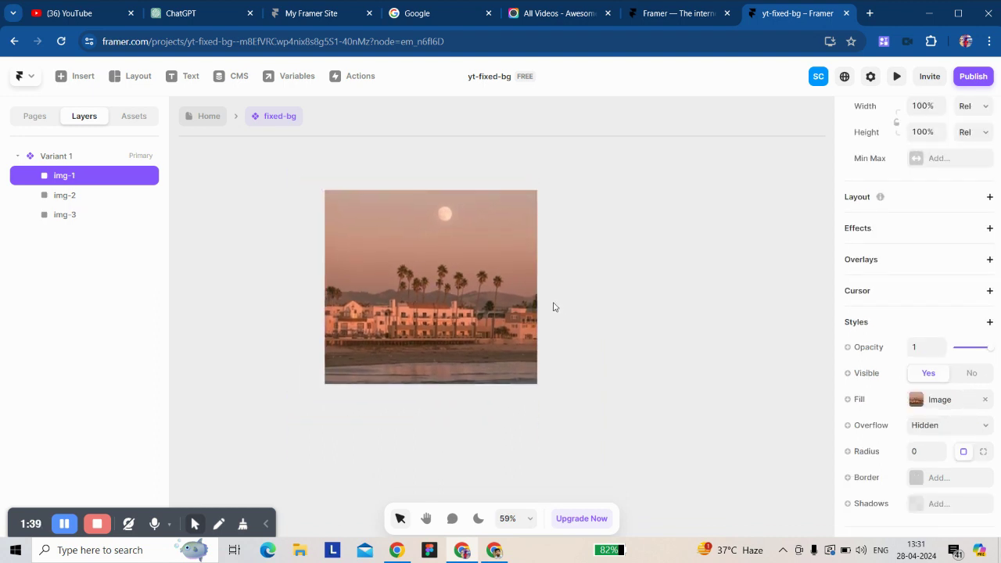
left_click(99, 156)
left_click(617, 306)
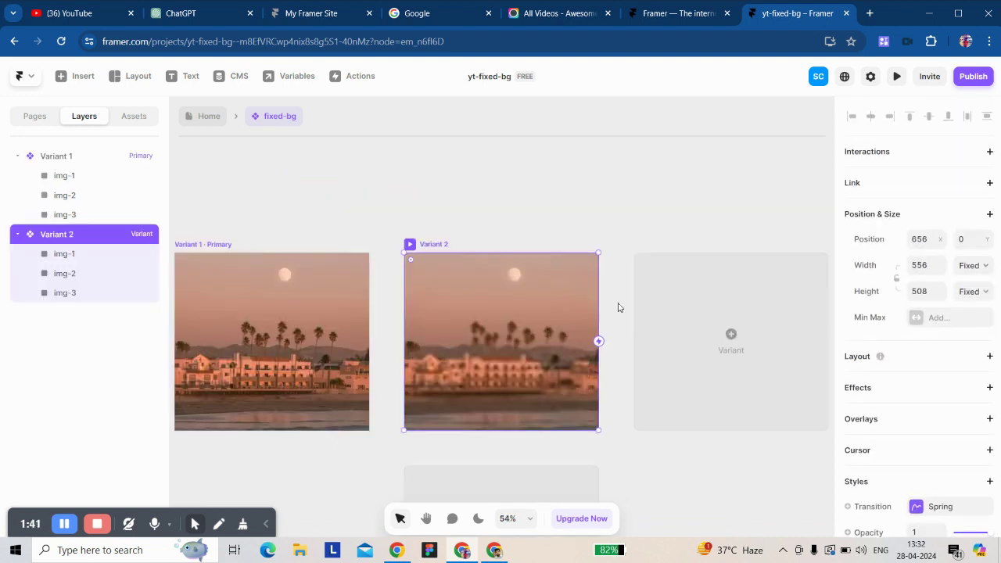
left_click(688, 344)
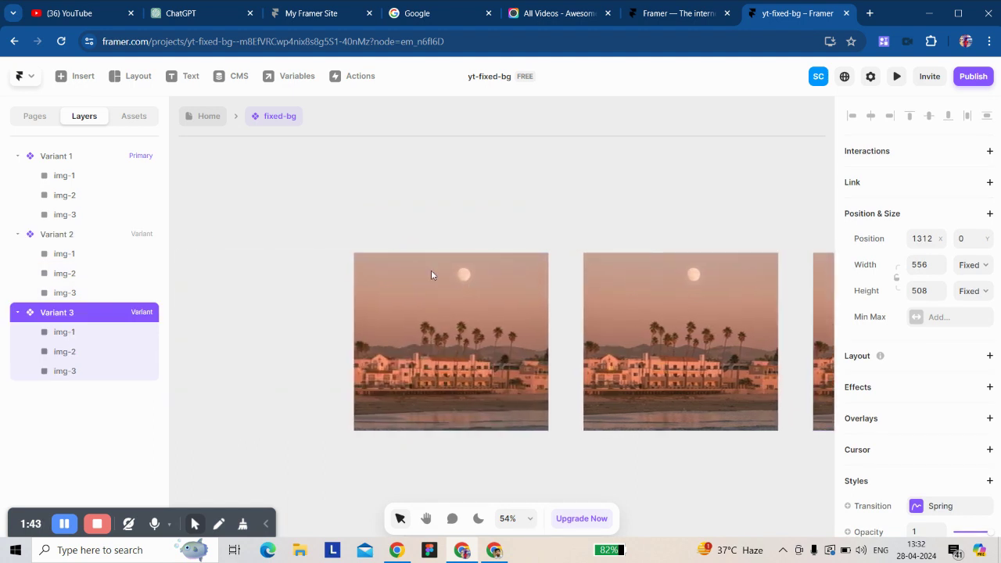
- In Variant 1, set img-2 and img-3 to 0 opacity so the beach photo shows
left_click(436, 354)
left_click(67, 199)
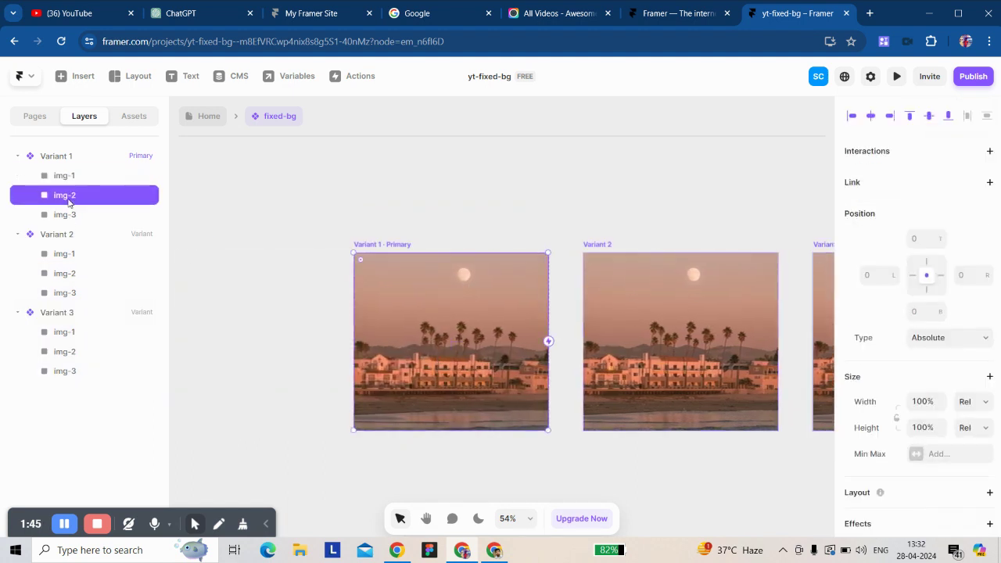
scroll(911, 413, "down", 2)
scroll(914, 410, "down", 2)
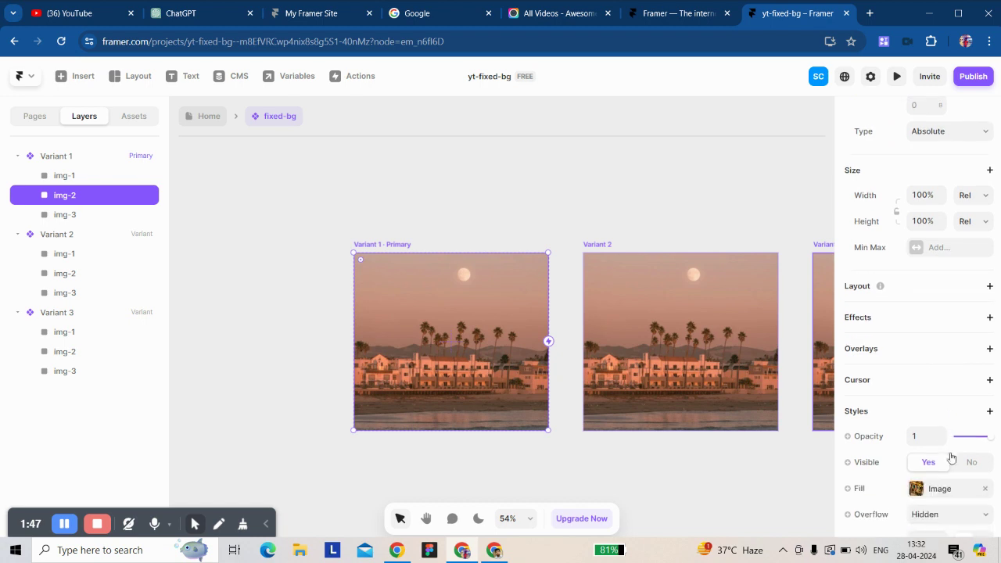
left_click_drag(969, 440, 947, 438)
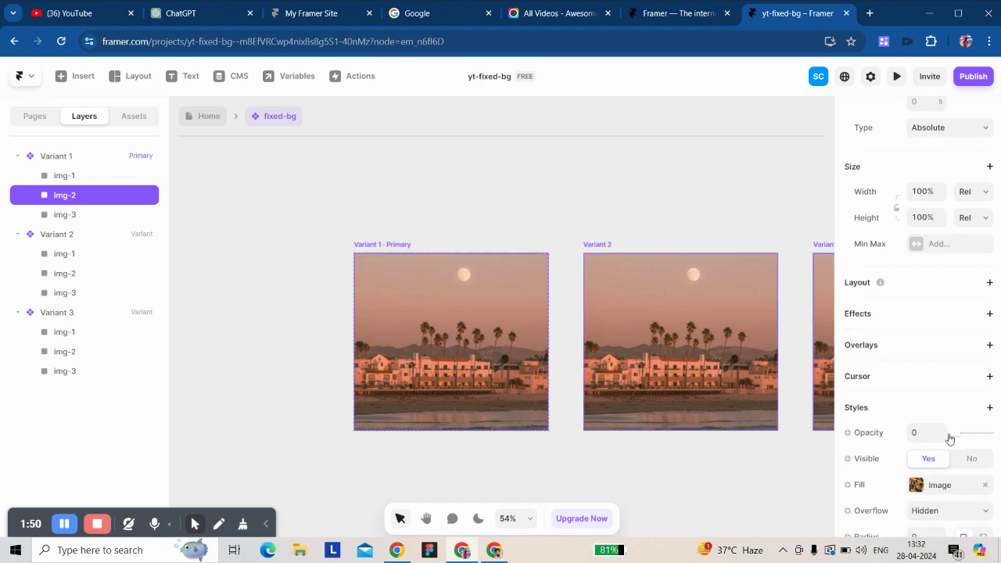
left_click(143, 218)
scroll(969, 438, "down", 5)
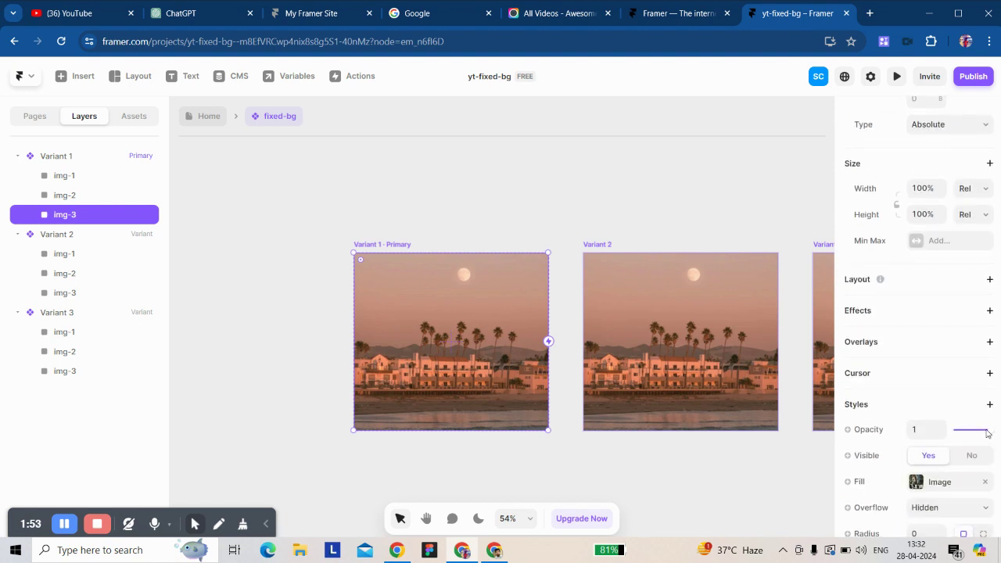
left_click_drag(989, 434, 949, 439)
- In Variant 2, hide img-1 at 0 opacity and show img-2's market photo at full opacity
left_click(674, 343)
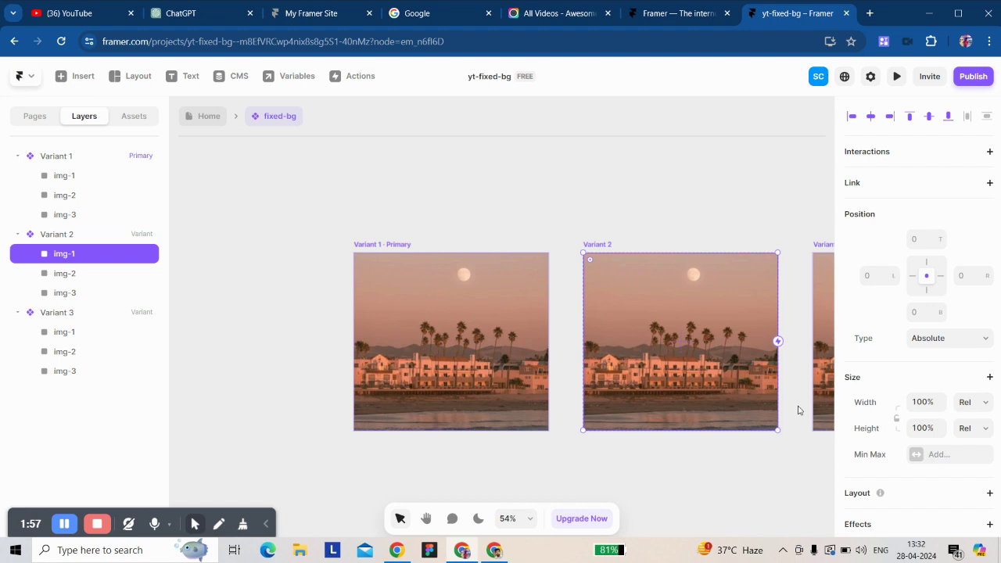
scroll(937, 423, "down", 3)
left_click_drag(988, 449, 951, 444)
left_click(108, 280)
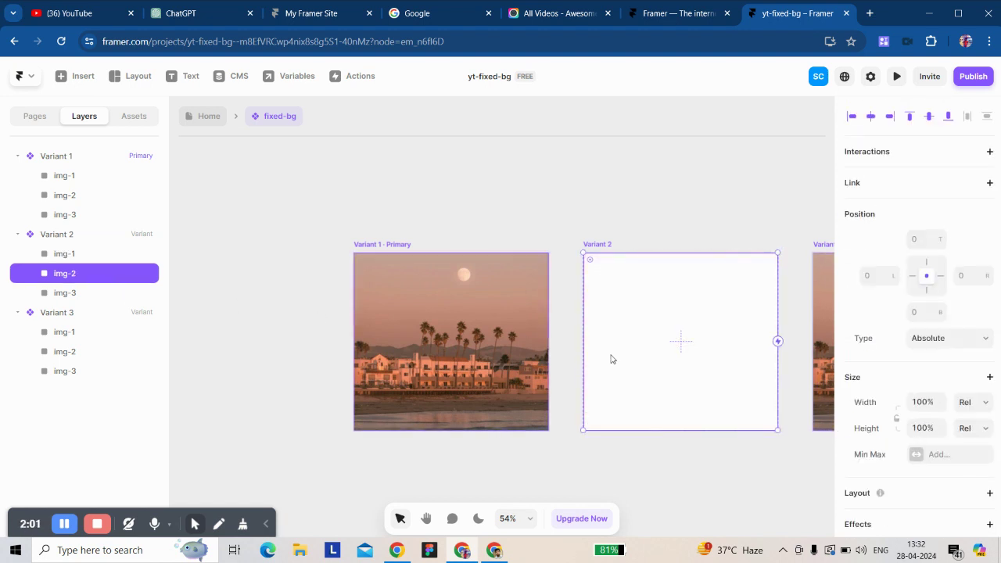
scroll(922, 456, "down", 2)
scroll(953, 499, "down", 2)
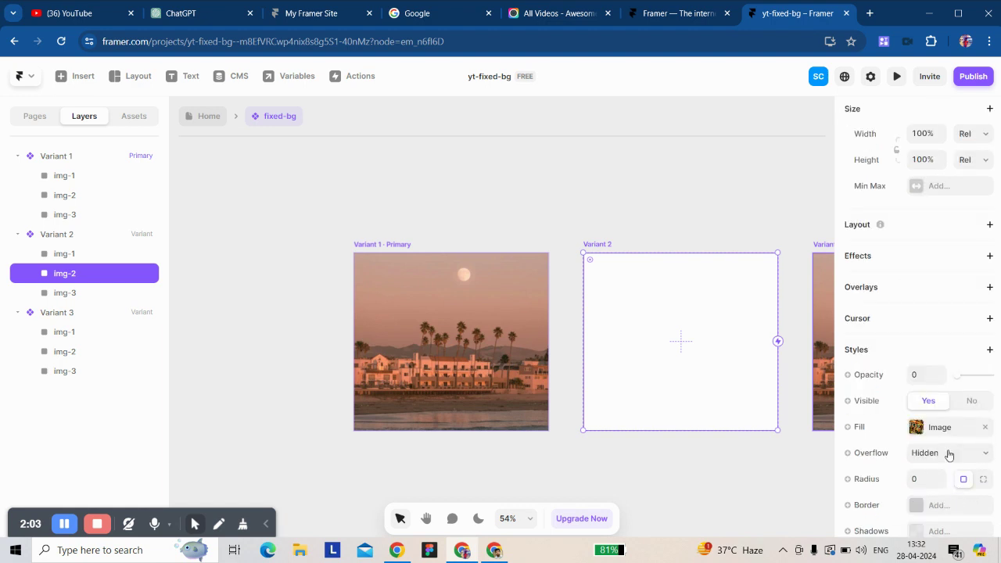
left_click_drag(958, 379, 991, 375)
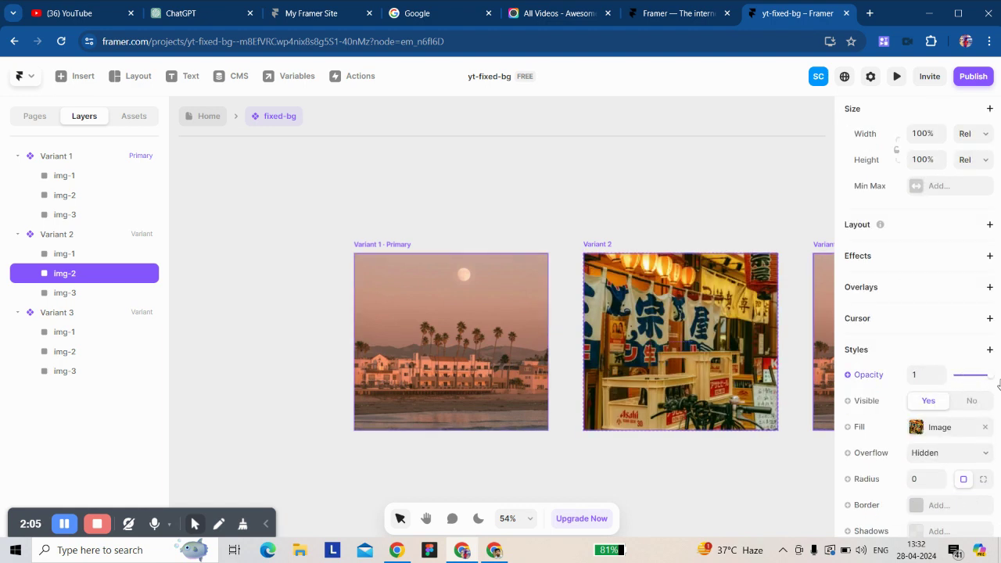
left_click(76, 293)
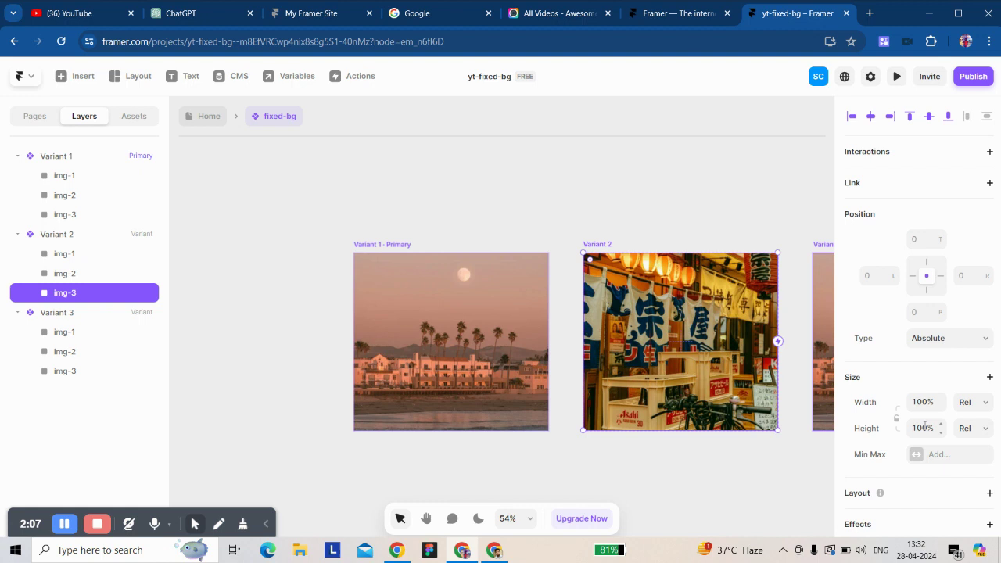
scroll(915, 351, "down", 3)
scroll(460, 297, "right", 3)
scroll(460, 297, "right", 1)
- In Variant 3, hide img-1 and show img-3's street photo at full opacity
left_click(649, 303)
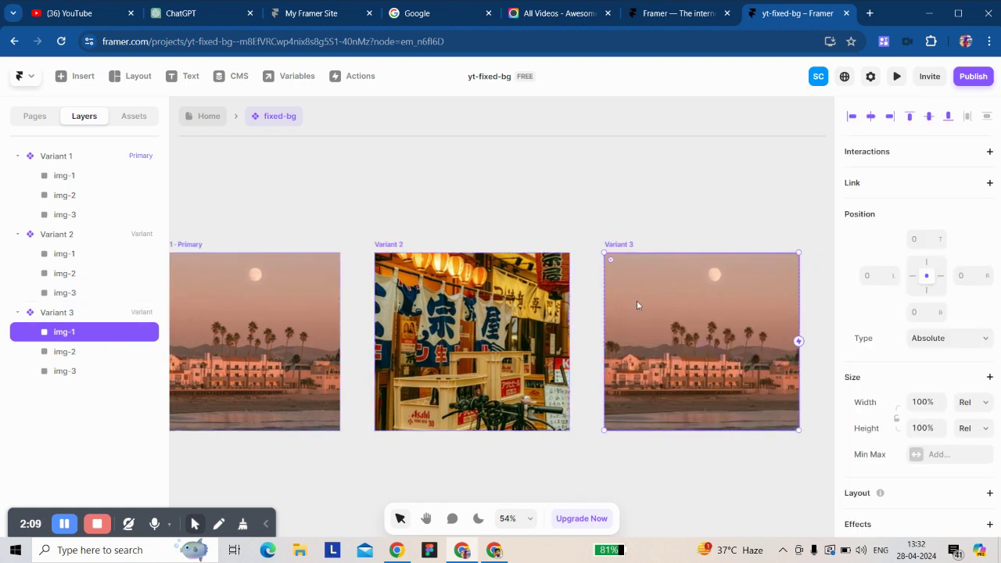
scroll(898, 448, "down", 3)
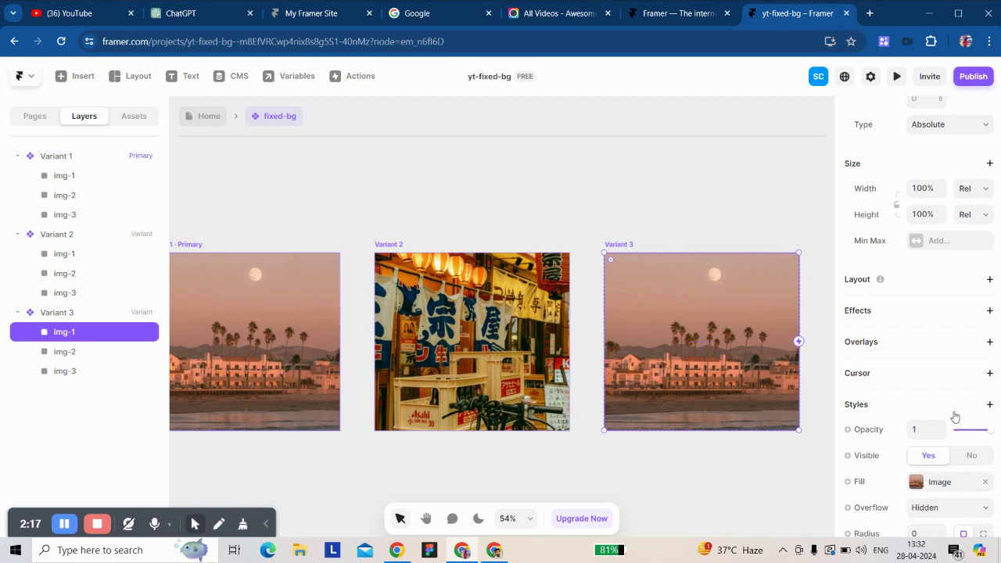
left_click_drag(985, 430, 956, 436)
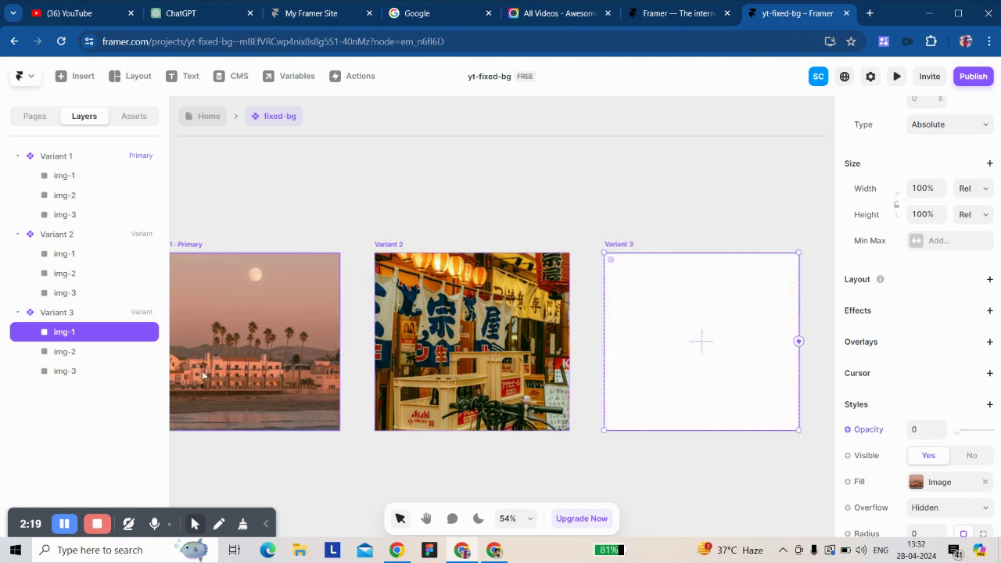
left_click(138, 352)
scroll(910, 420, "down", 3)
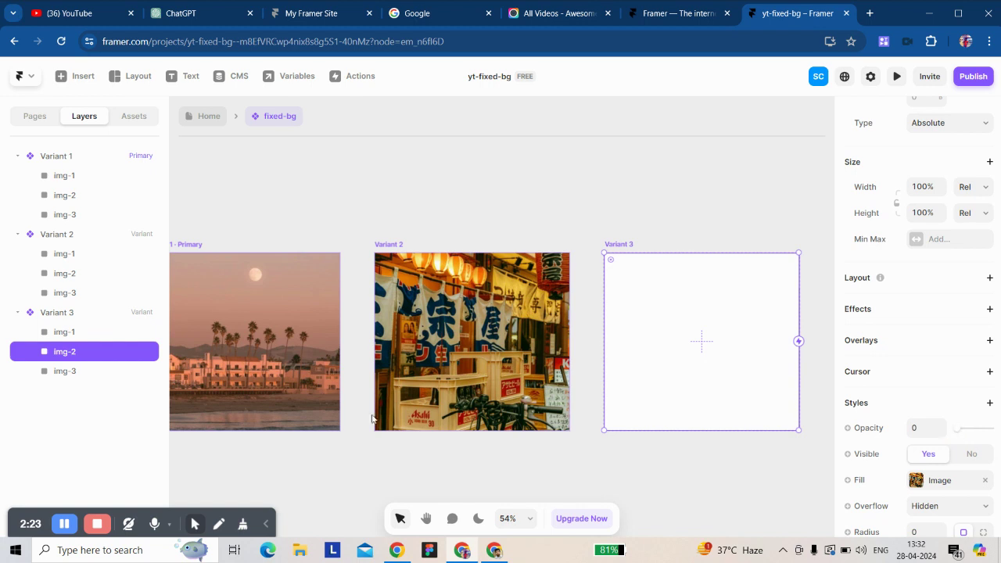
left_click(124, 372)
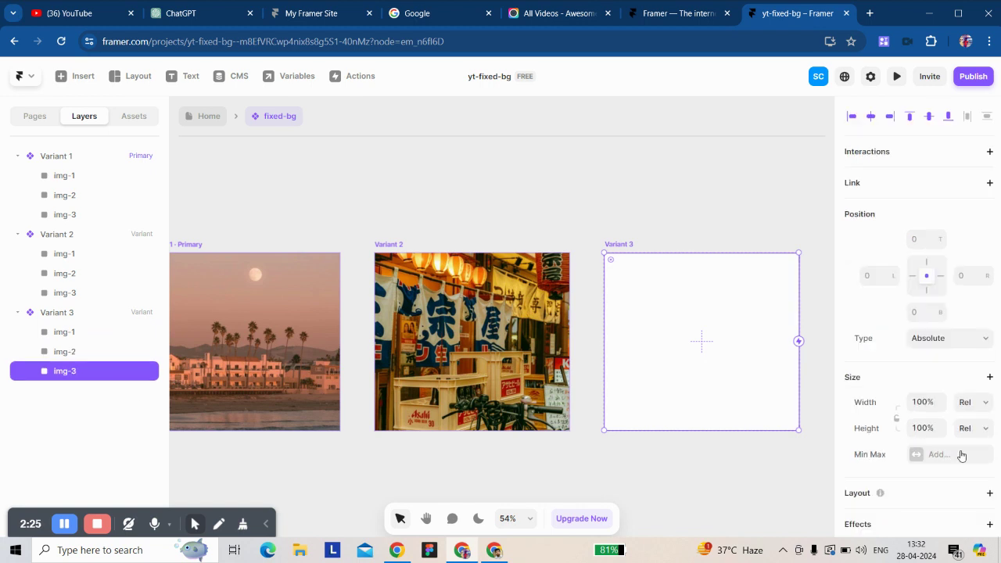
scroll(961, 456, "down", 3)
left_click_drag(959, 428, 991, 426)
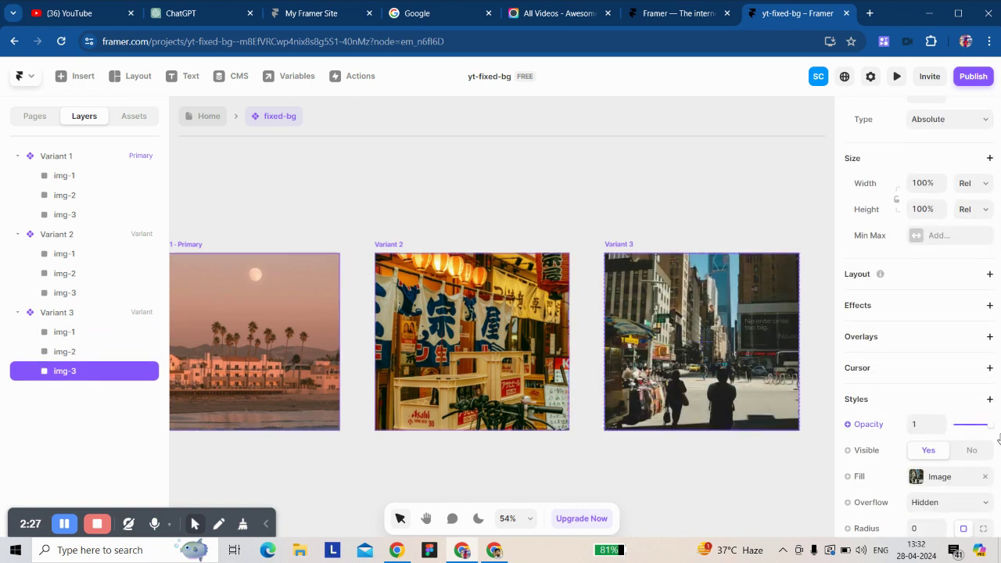
- Remove Variant 1's white background fill
left_click(71, 162)
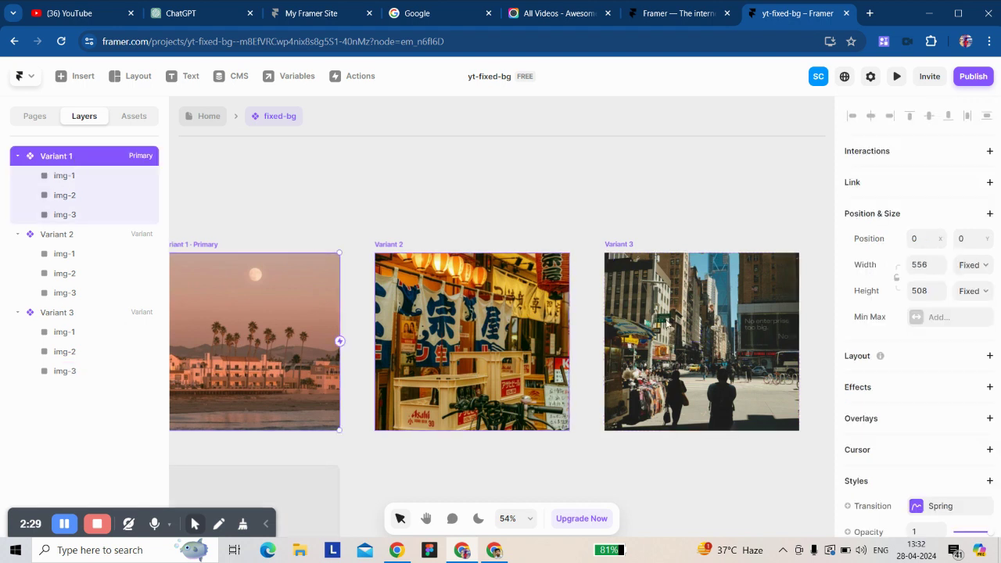
scroll(915, 458, "down", 5)
left_click(984, 340)
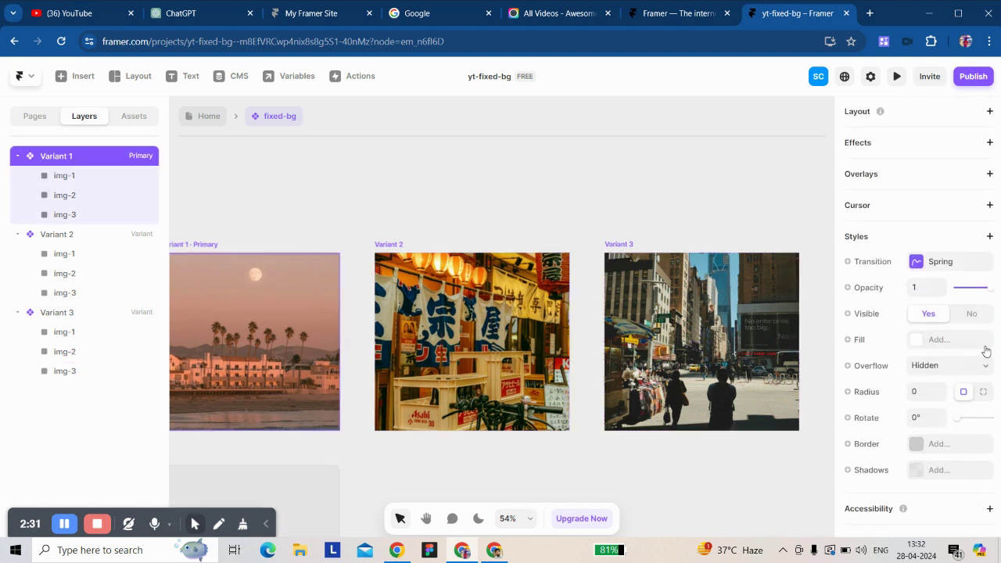
left_click(250, 226)
scroll(235, 211, "left", 2)
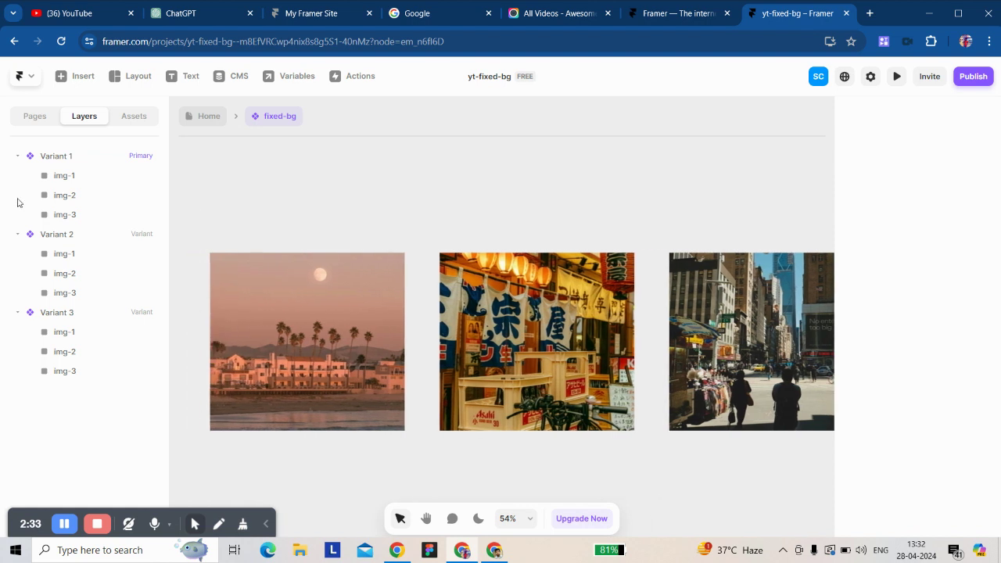
- Change Variant 1's transition from Spring to Instant
left_click(64, 160)
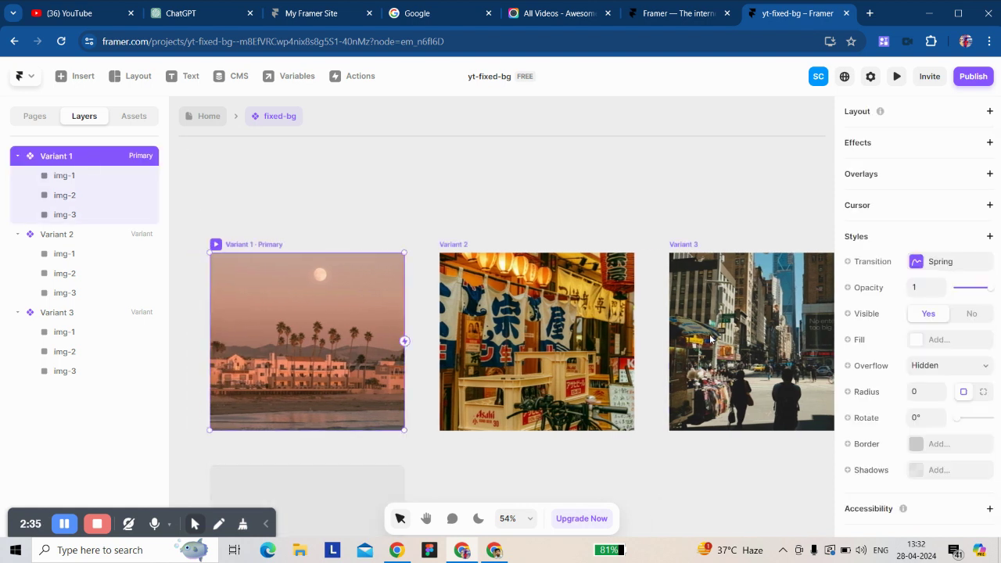
left_click(917, 262)
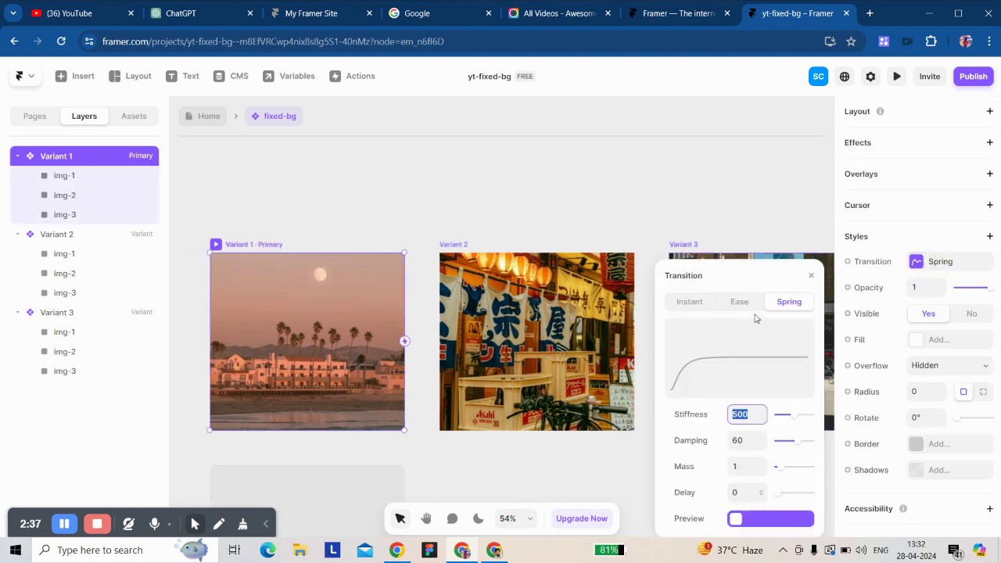
left_click(690, 302)
left_click(811, 299)
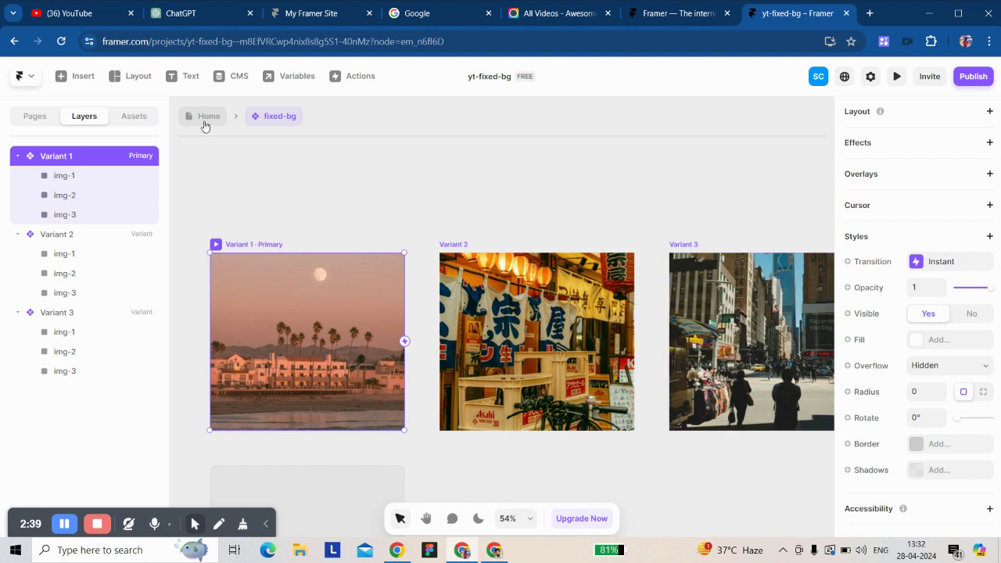
- Place the fixed-bg component in the Home page's Desktop frame with Fixed position
left_click(203, 119)
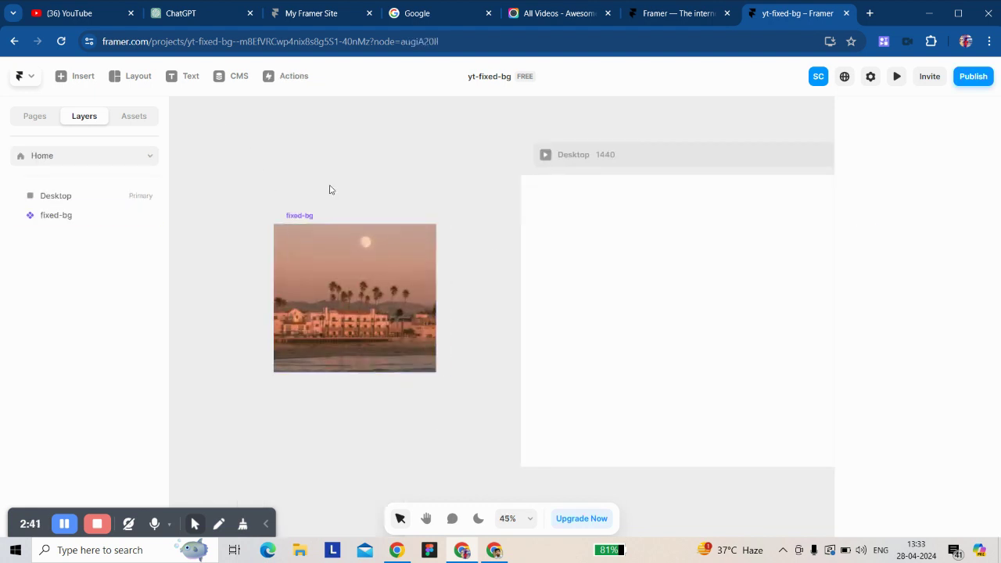
left_click_drag(319, 303, 640, 282)
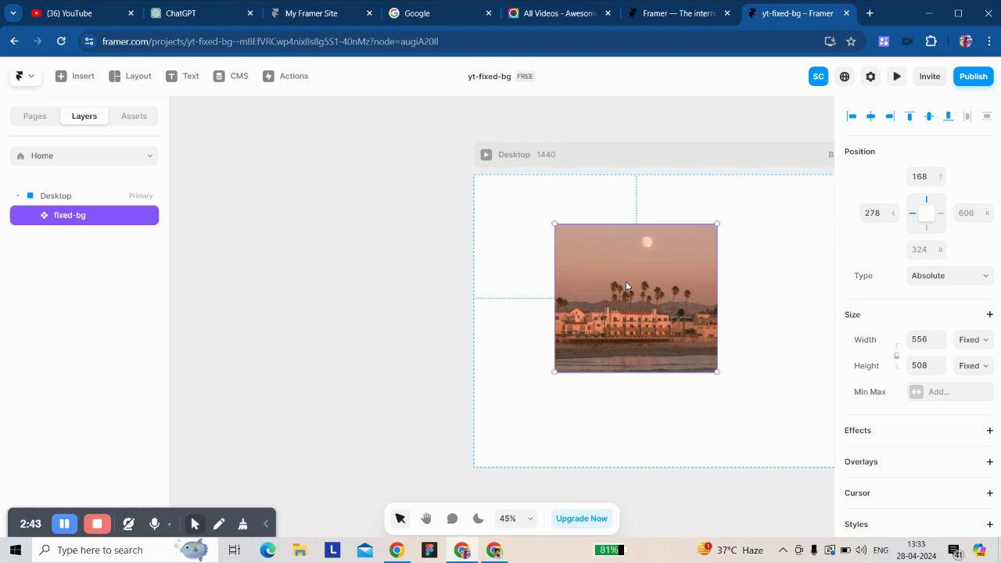
left_click(942, 276)
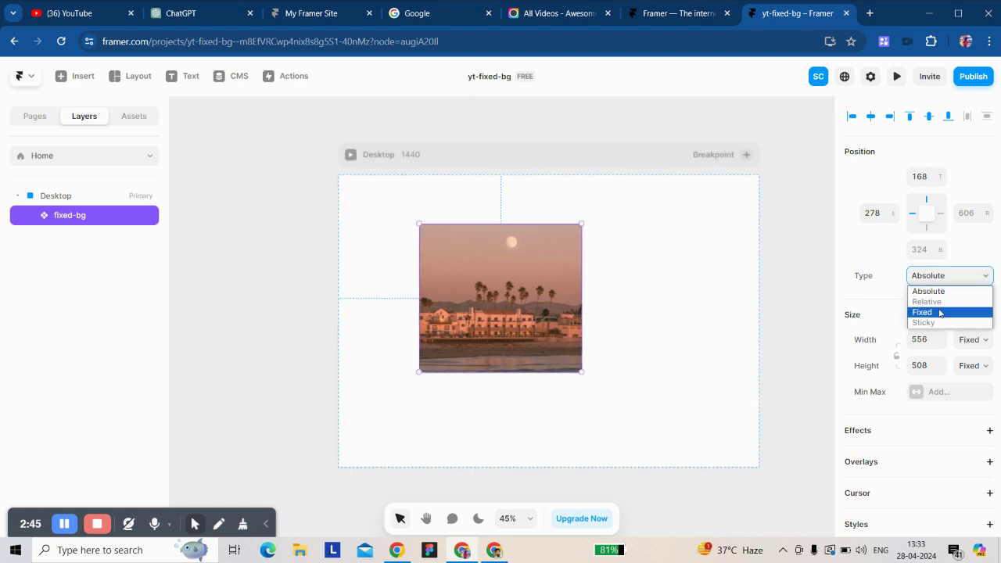
left_click(939, 313)
- Set fixed-bg's width to relative 100%, pinned to the top and left
left_click(967, 340)
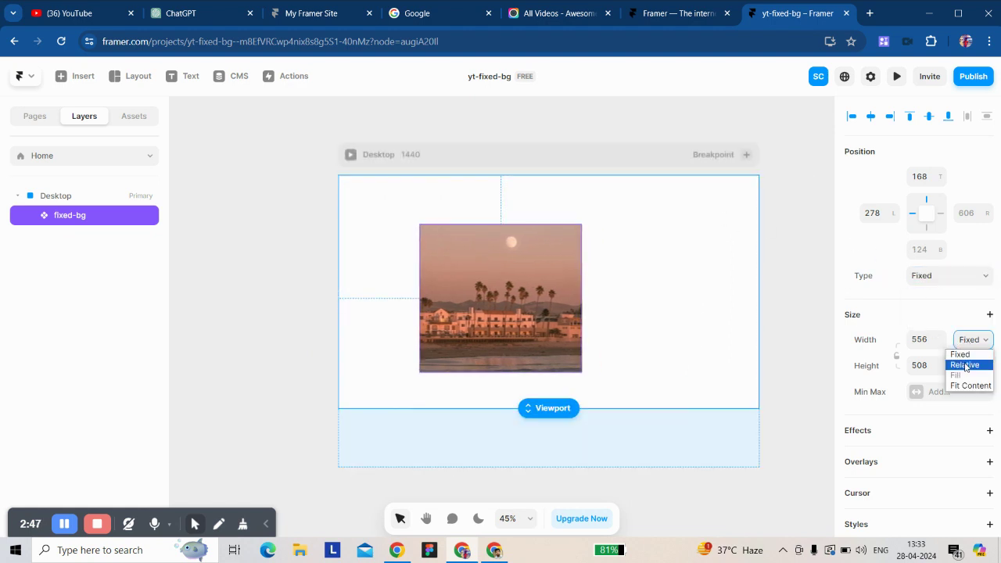
left_click(966, 365)
left_click(919, 339)
type("100")
key("Return")
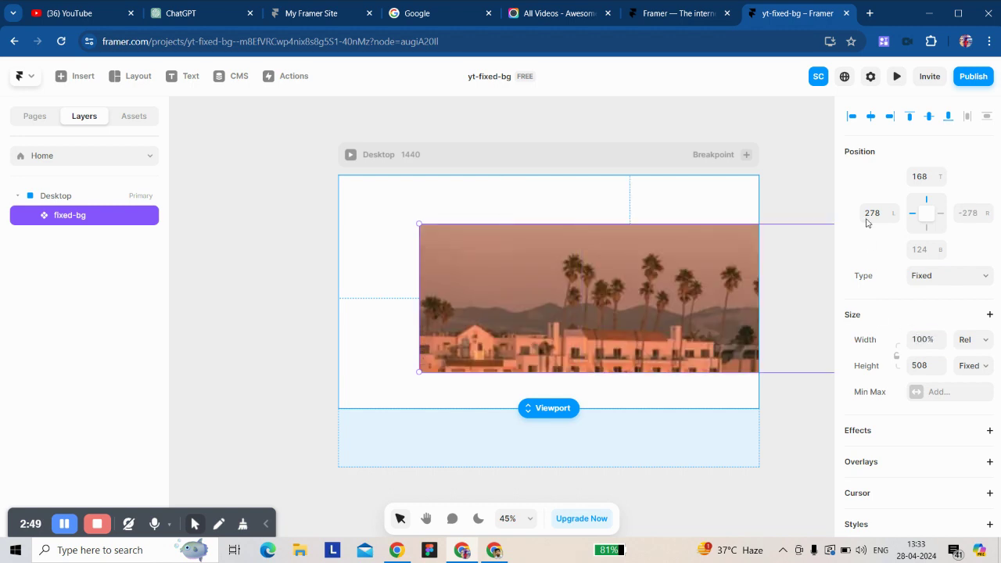
left_click(871, 118)
left_click(907, 118)
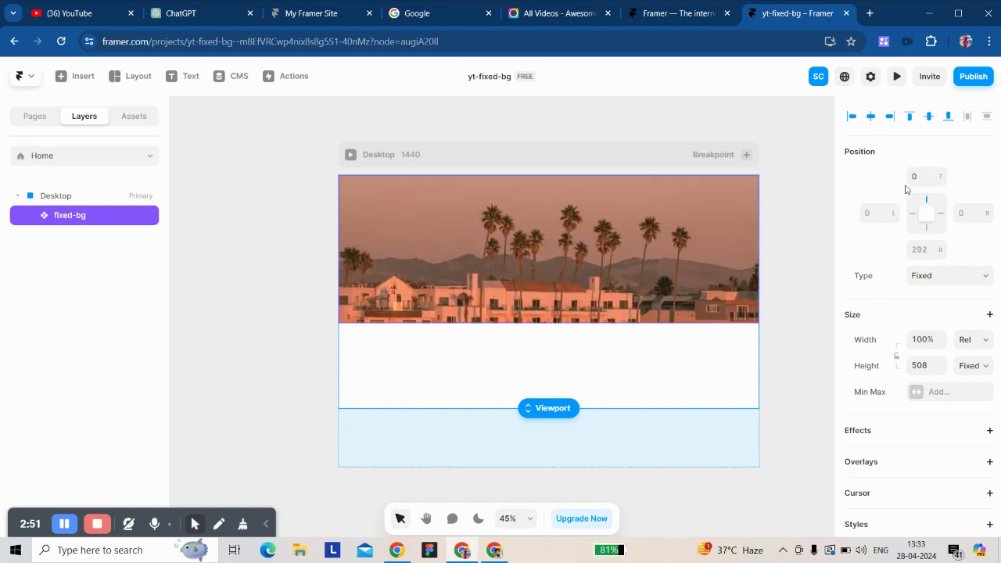
- Make fixed-bg 100vh tall and set its Z Index to 0
left_click(976, 372)
left_click(968, 411)
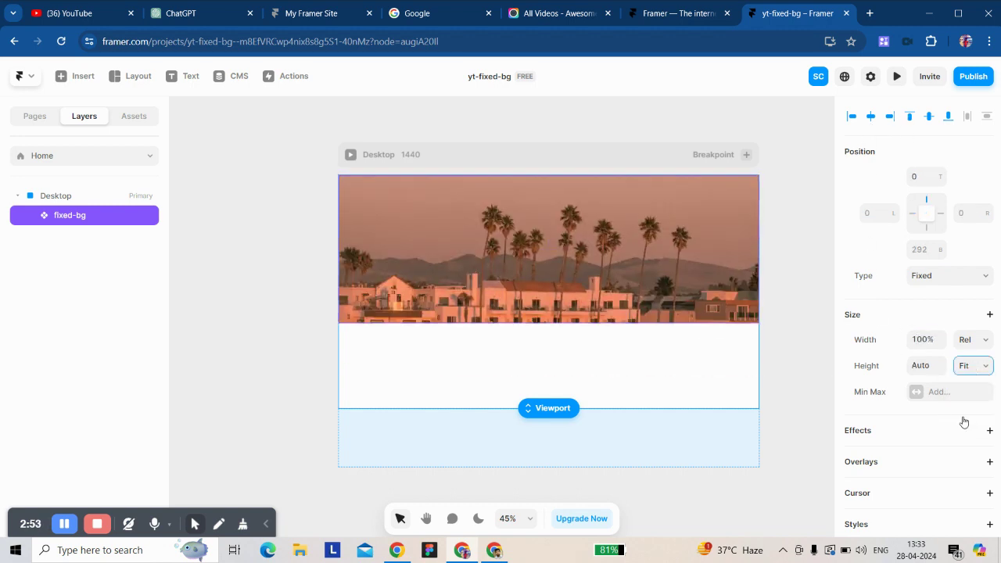
left_click(961, 369)
left_click(965, 422)
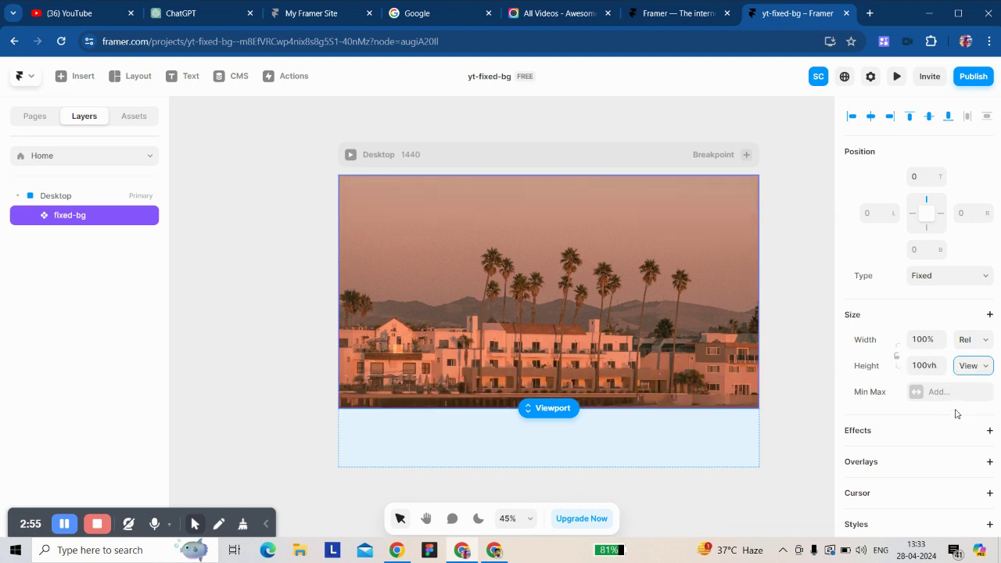
left_click(585, 120)
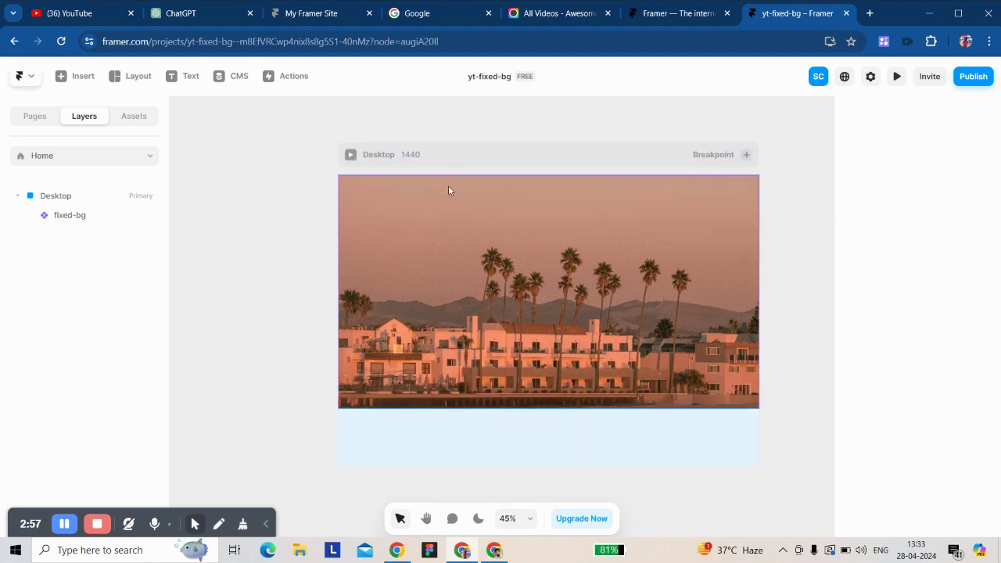
left_click(467, 242)
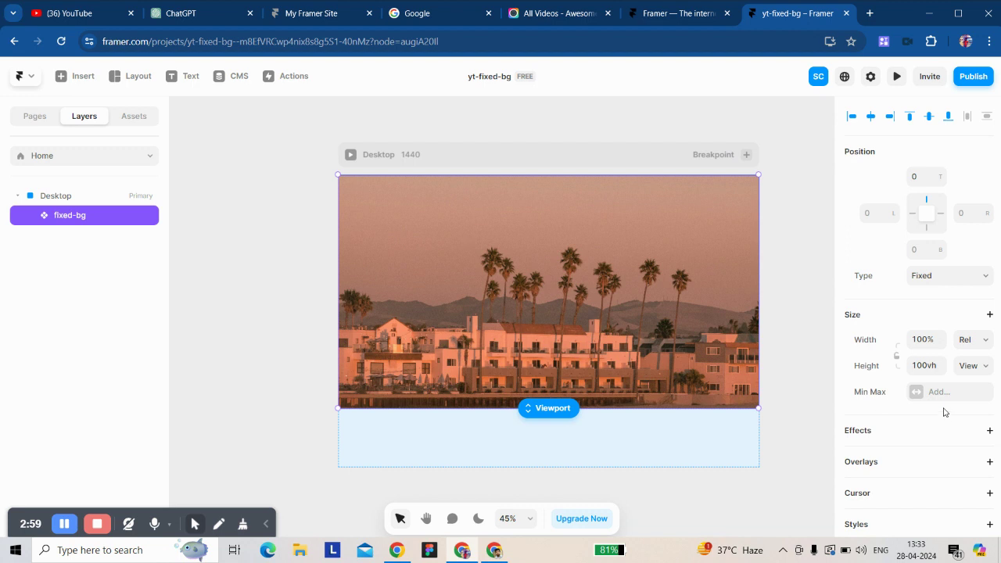
scroll(943, 412, "down", 3)
left_click(963, 330)
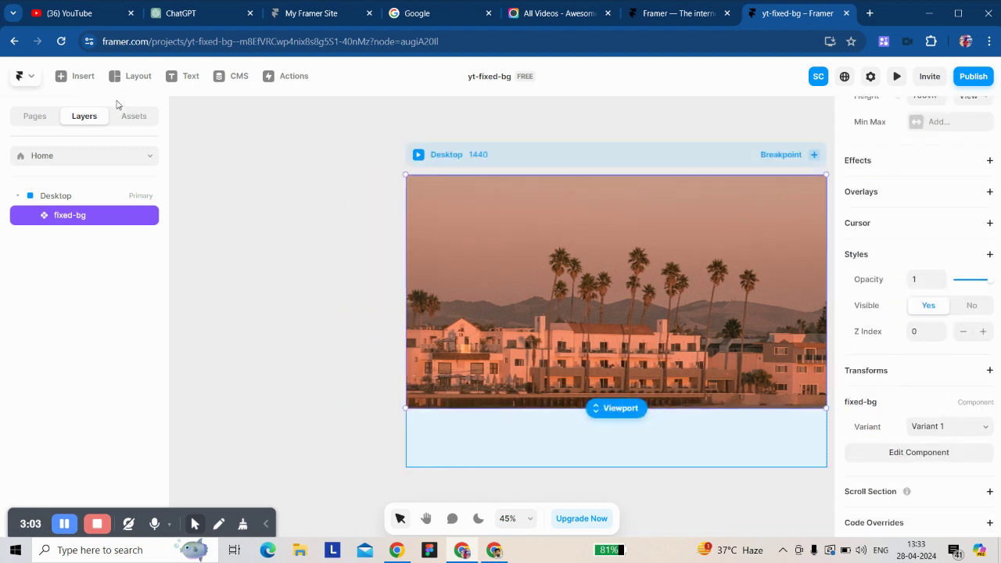
- Draw a new frame on the page and give the Desktop frame a stack layout
left_click(130, 76)
left_click(134, 105)
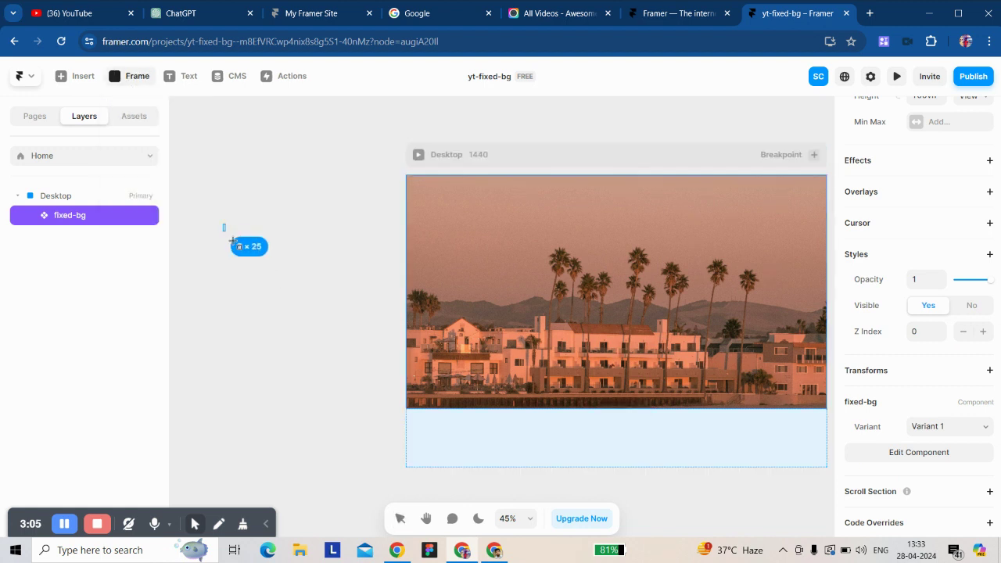
left_click_drag(224, 224, 460, 215)
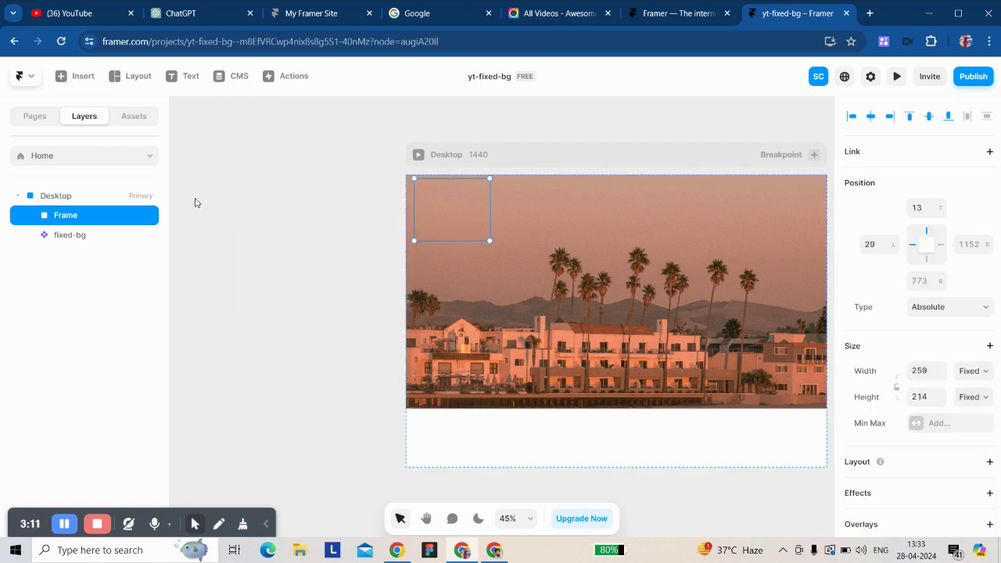
left_click(654, 154)
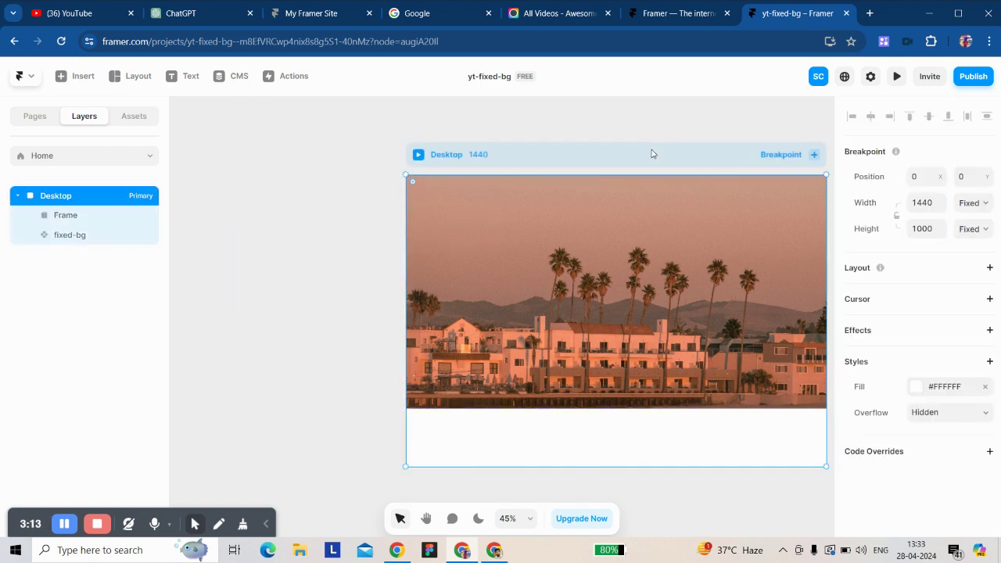
left_click(987, 270)
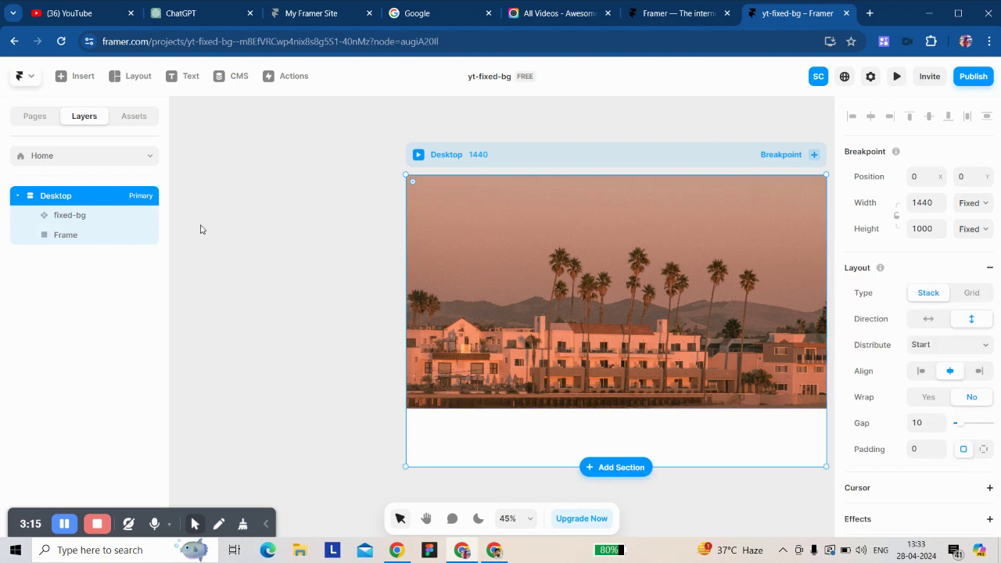
- Set the new frame's width to Fill and its height to 500
left_click(79, 235)
left_click(968, 271)
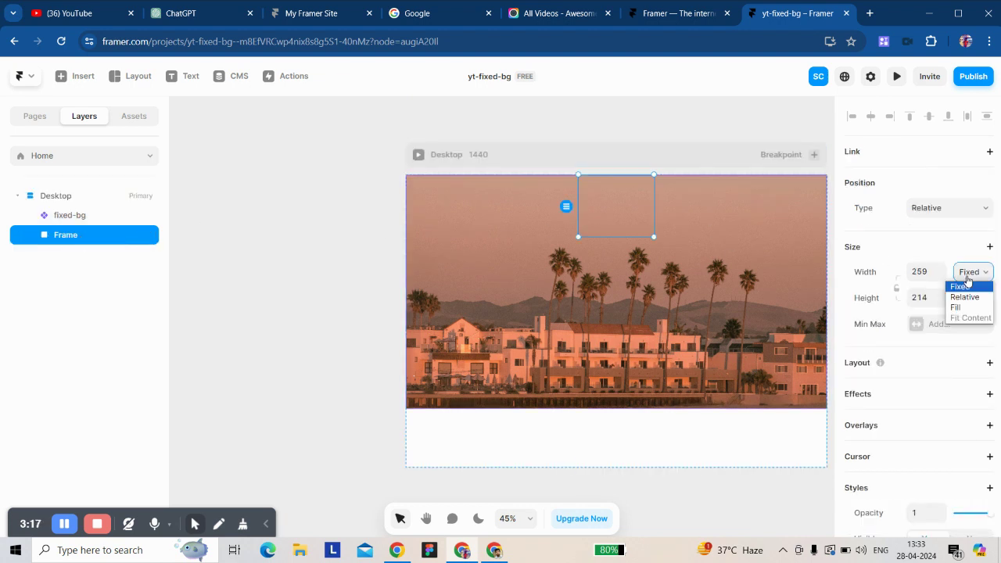
left_click(955, 307)
left_click(969, 298)
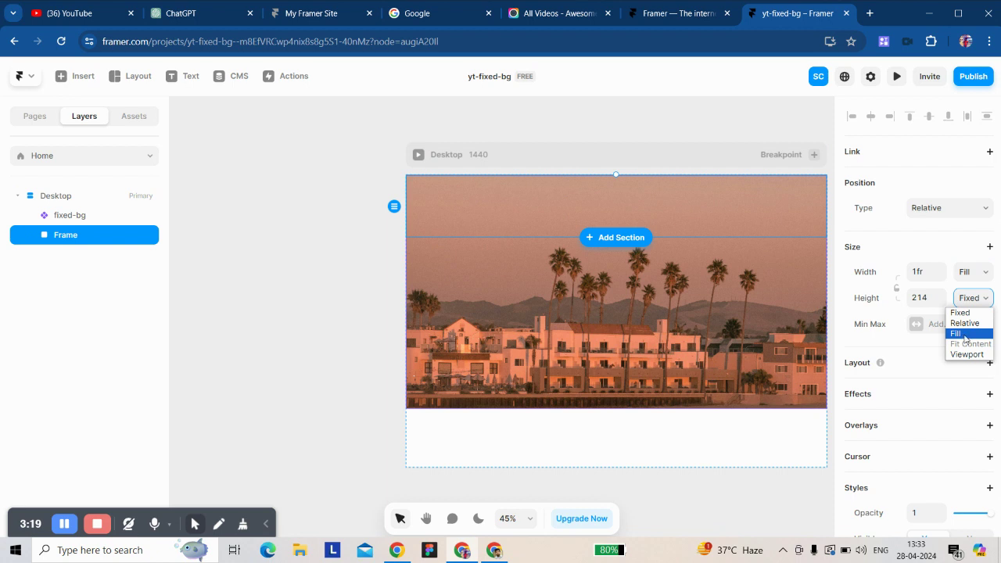
left_click(919, 298)
type("500")
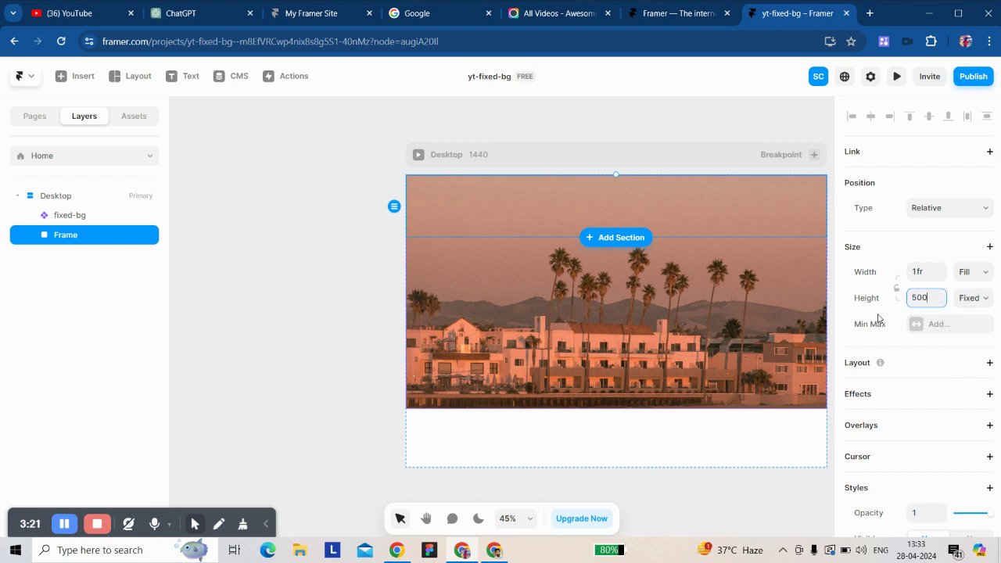
key("Return")
- Rename the frame layer to section-1
scroll(899, 374, "down", 4)
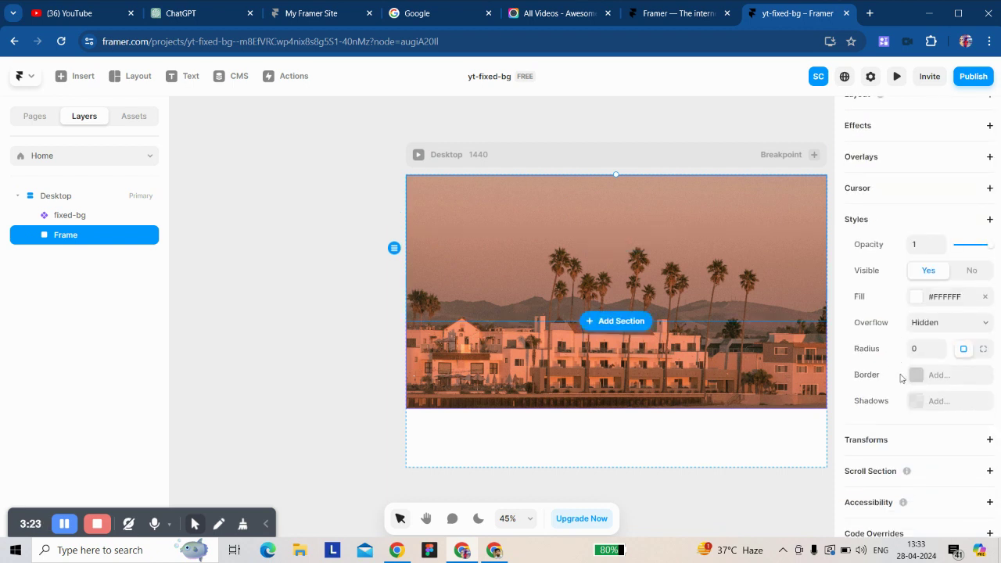
double_click(108, 236)
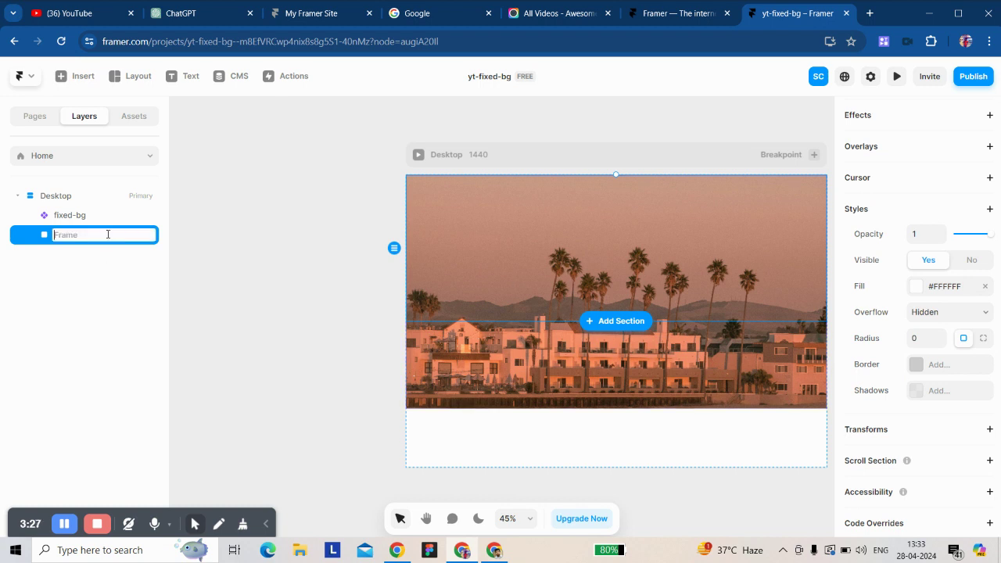
type("section-1")
left_click(198, 259)
left_click(118, 234)
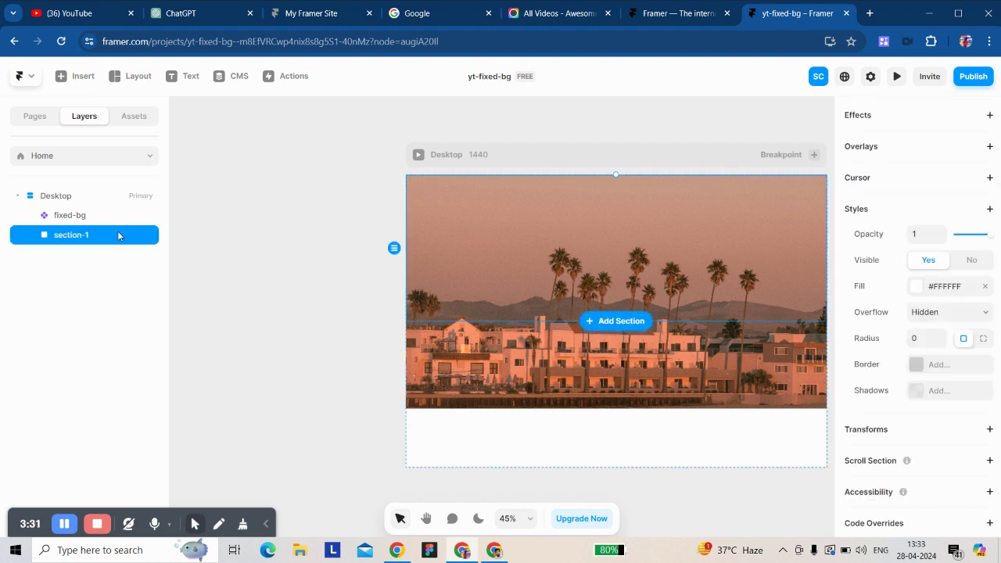
- Duplicate section-1 into section-2 through section-10 and select all ten sections
key("ctrl+d")
key("ctrl+d")
key("ctrl+d")
key("ctrl+d")
key("ctrl+d")
key("ctrl+d")
key("ctrl+d")
key("ctrl+d")
key("ctrl+d")
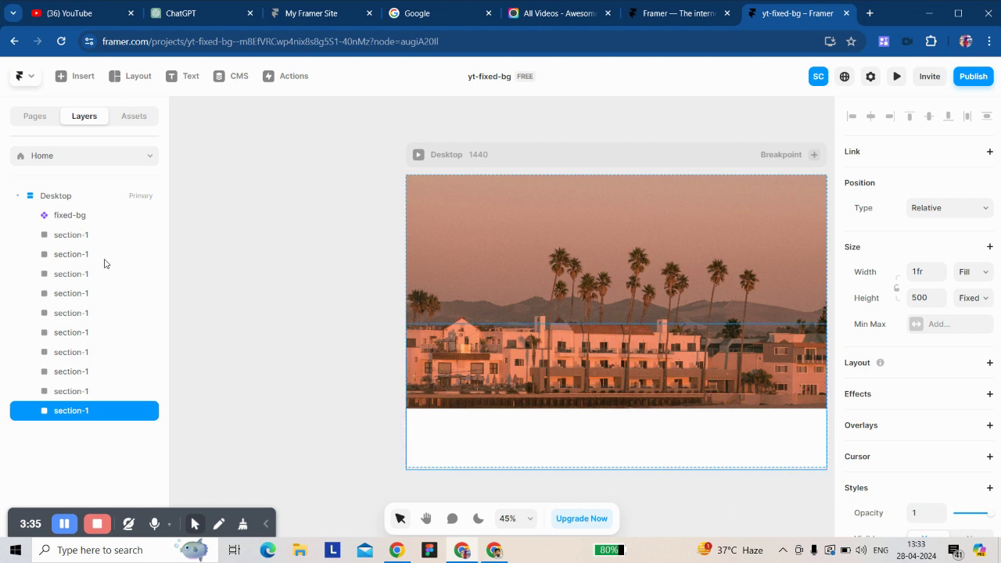
left_click(66, 528)
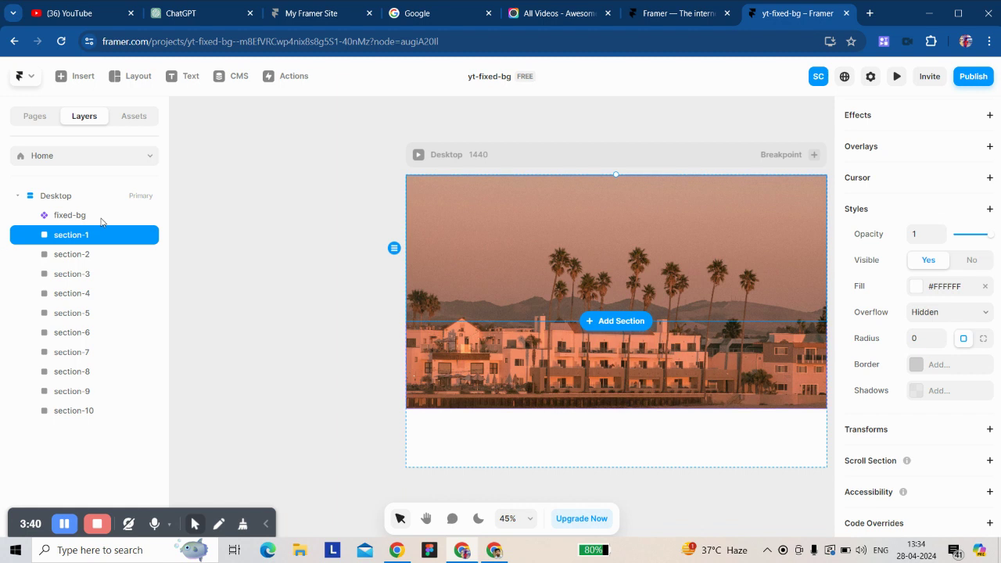
left_click(75, 258, "shift")
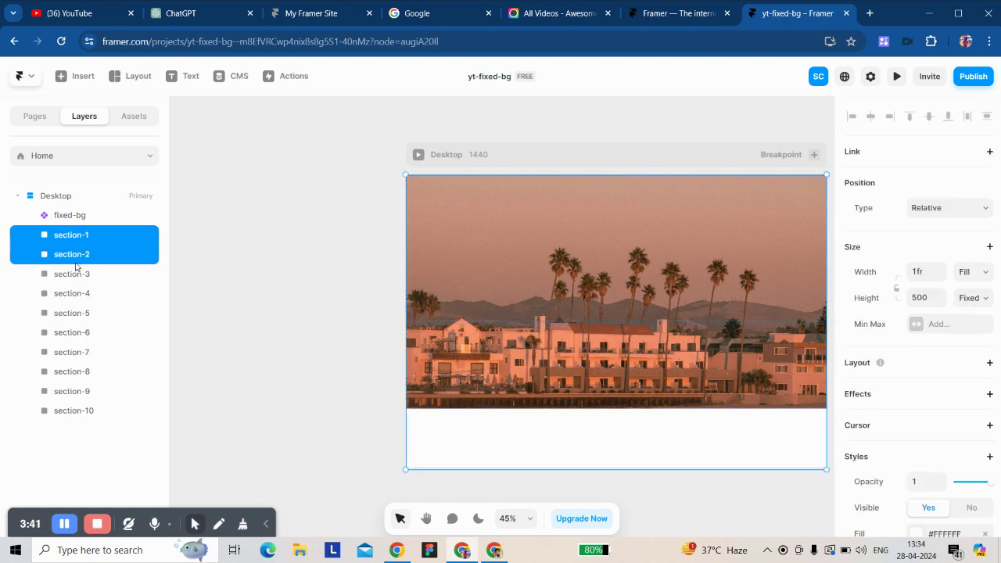
left_click(76, 277, "shift")
left_click(80, 300, "shift")
left_click(82, 312, "shift")
left_click(82, 335, "shift")
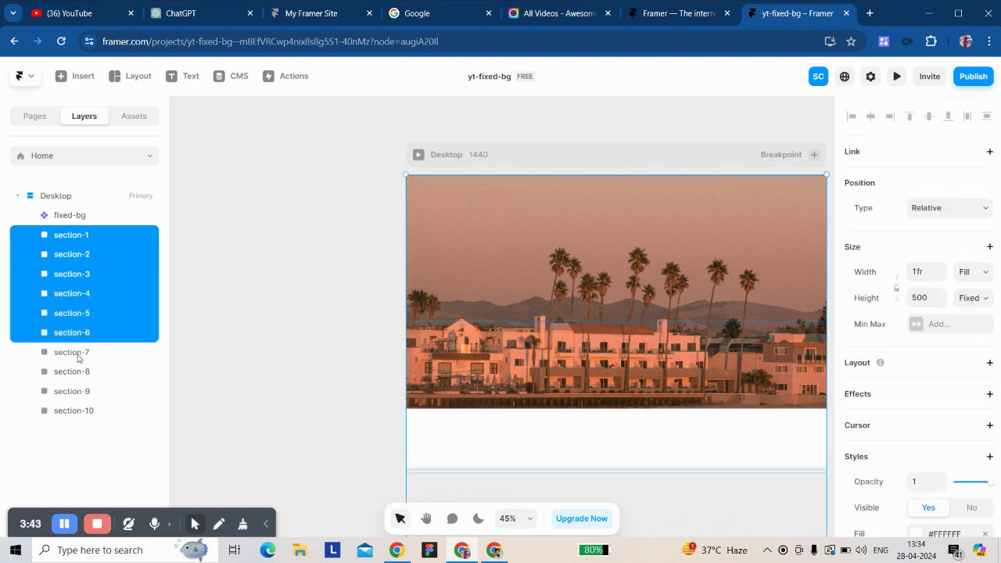
left_click(79, 356, "shift")
left_click(80, 373, "shift")
left_click(85, 393, "shift")
left_click(91, 413, "shift")
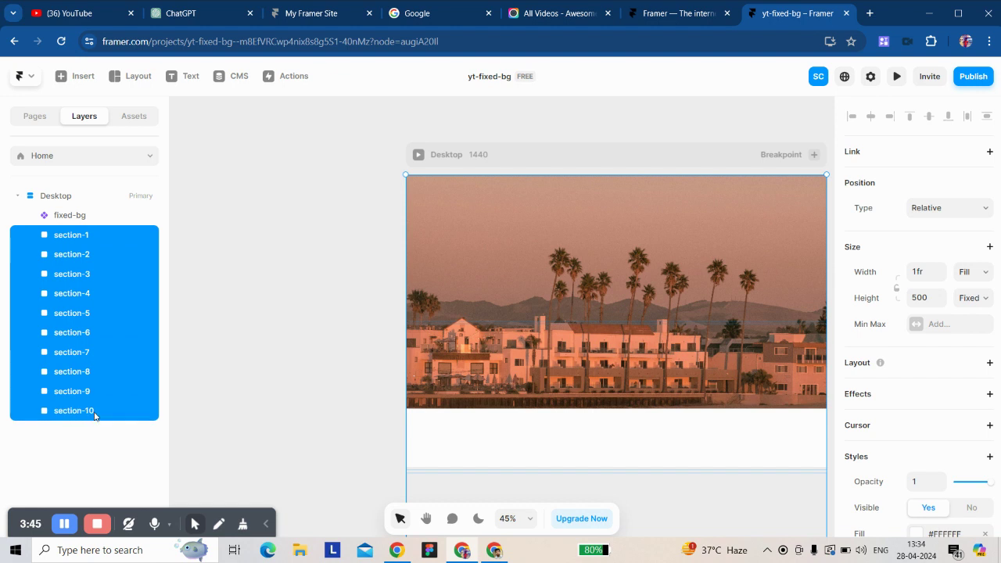
- Wrap the ten sections in a stack and rename it main-wrp
key("ctrl+Return")
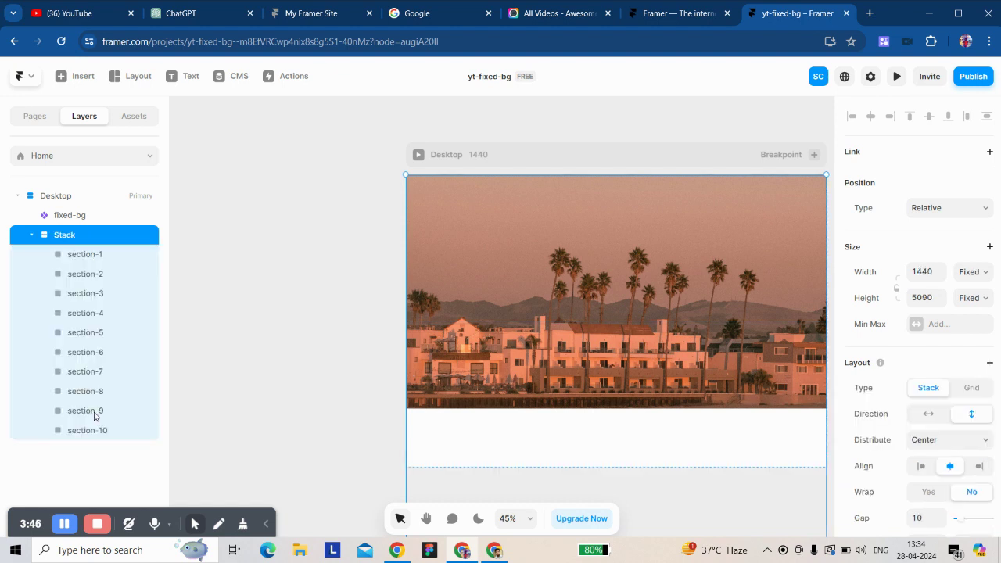
double_click(75, 235)
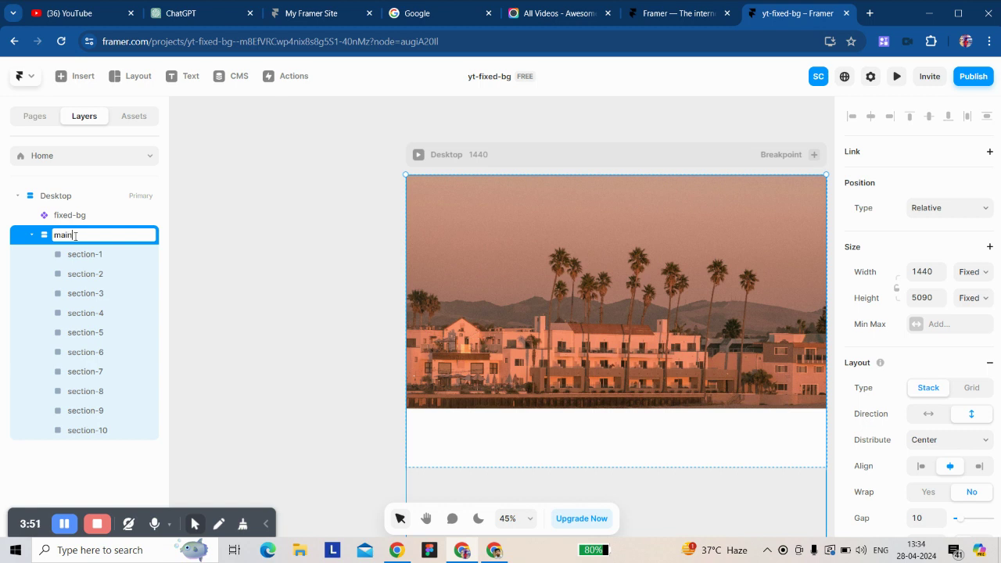
left_click(281, 235)
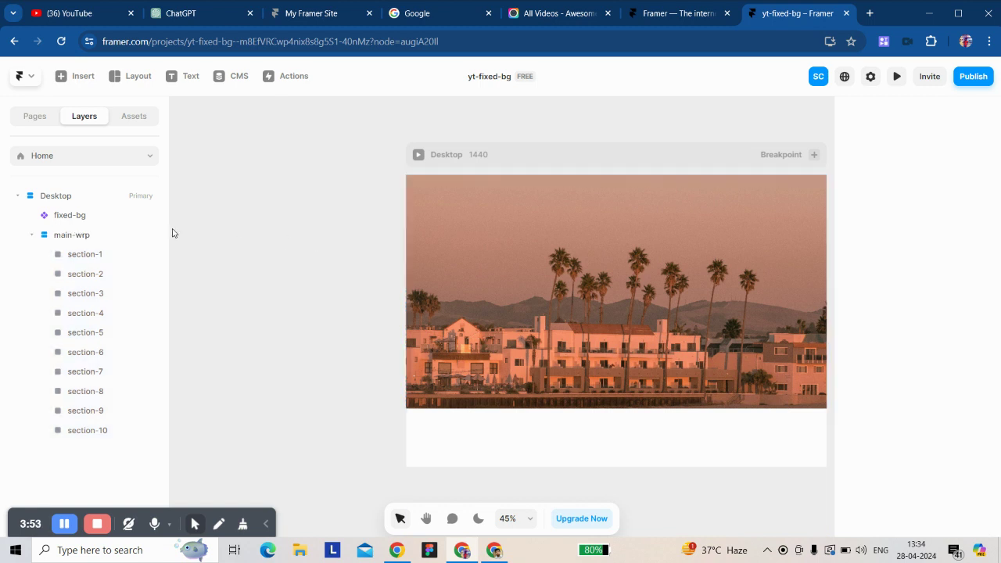
left_click(118, 237)
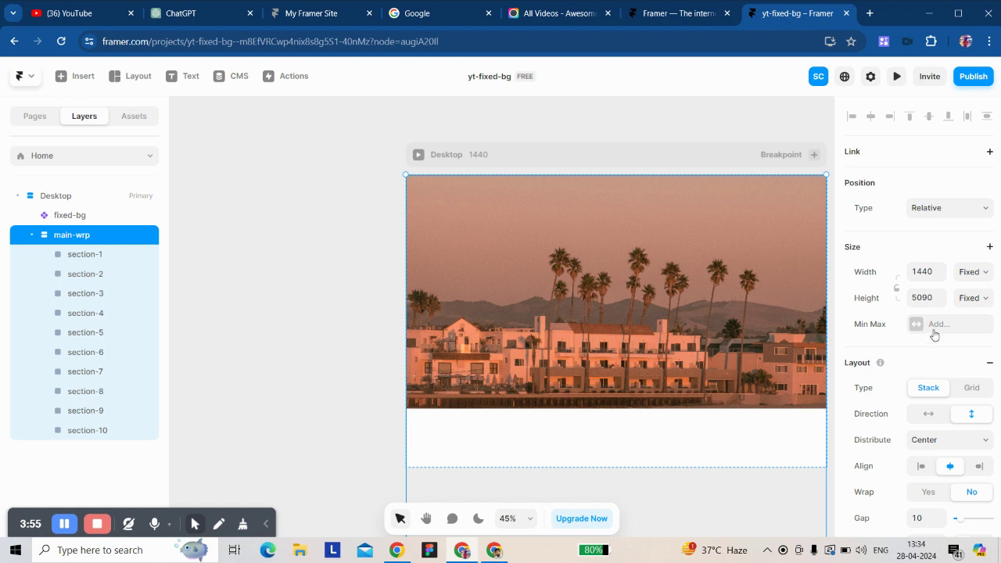
- Set main-wrp's height to Fit content and its width to Fill
left_click(972, 299)
left_click(968, 344)
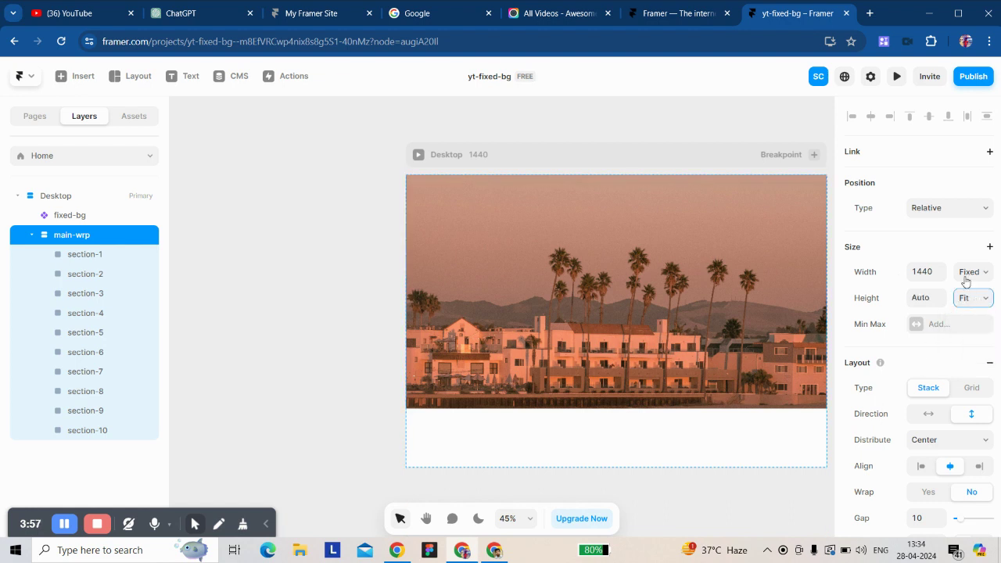
left_click(972, 271)
left_click(962, 307)
scroll(950, 371, "down", 5)
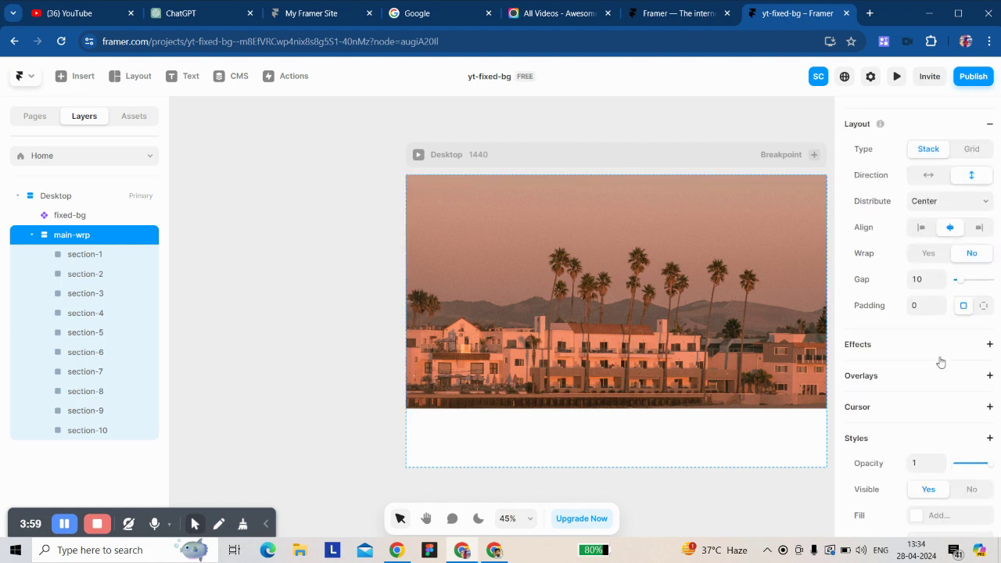
- Add a Z Index of 1 to main-wrp and set its gap to 0
left_click(990, 239)
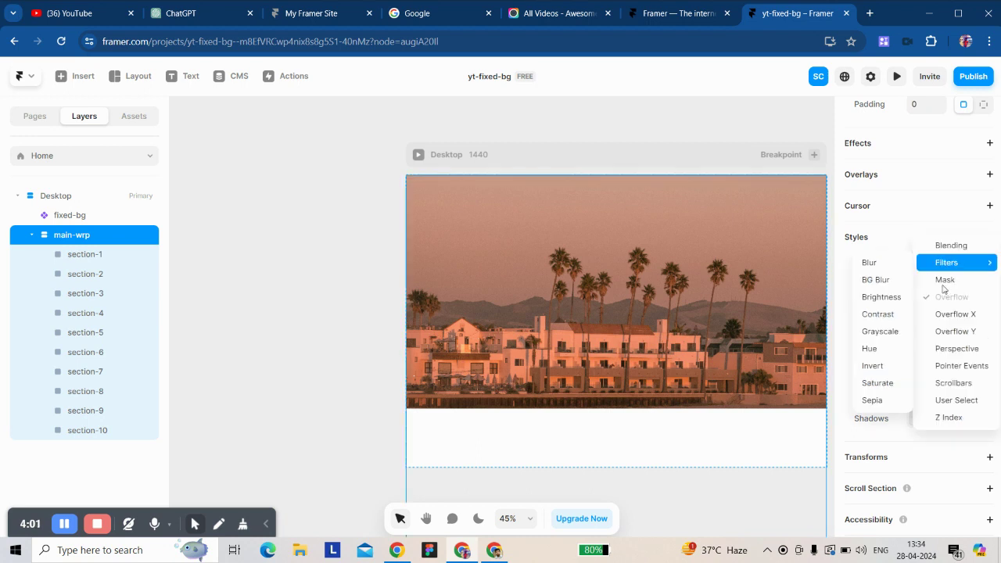
left_click(952, 416)
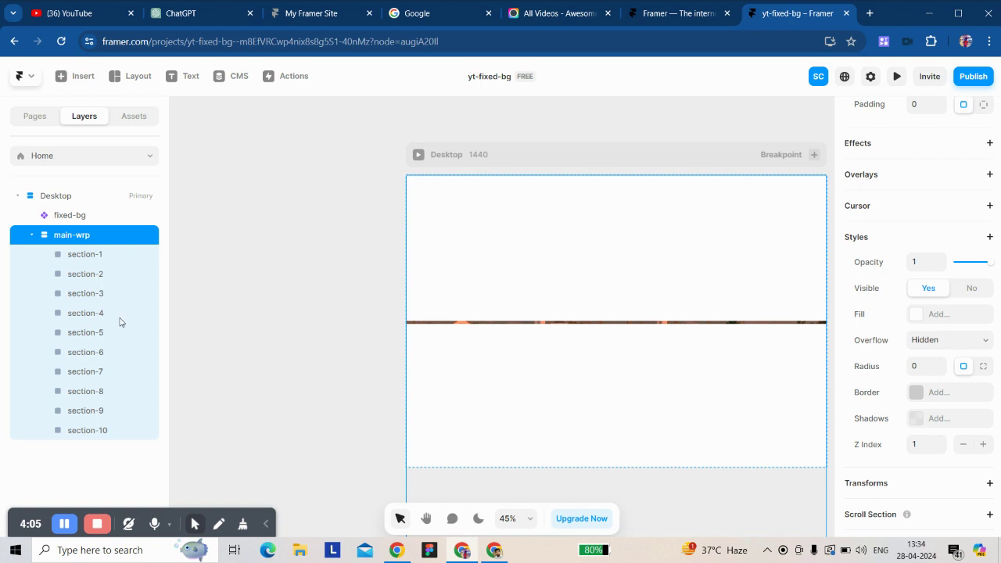
scroll(899, 428, "down", 1)
scroll(915, 352, "up", 4)
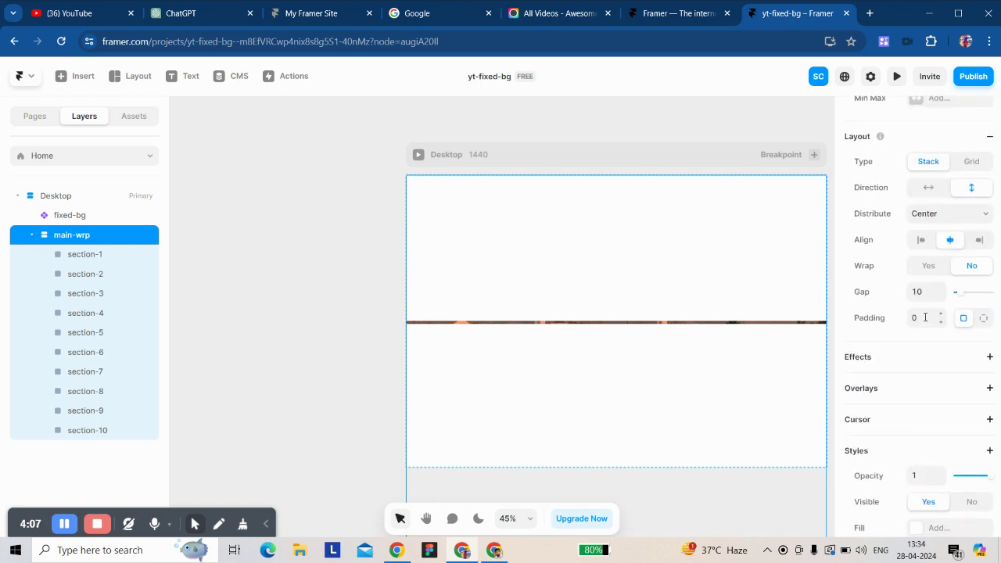
left_click(921, 292)
type("0")
key("Return")
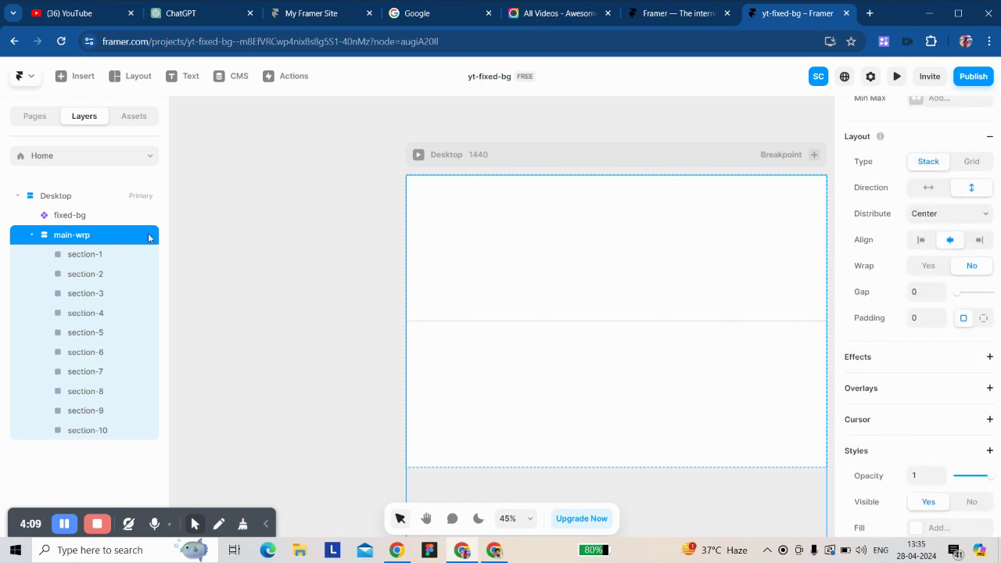
- Set the Desktop frame's height to Fit Content
left_click(516, 158)
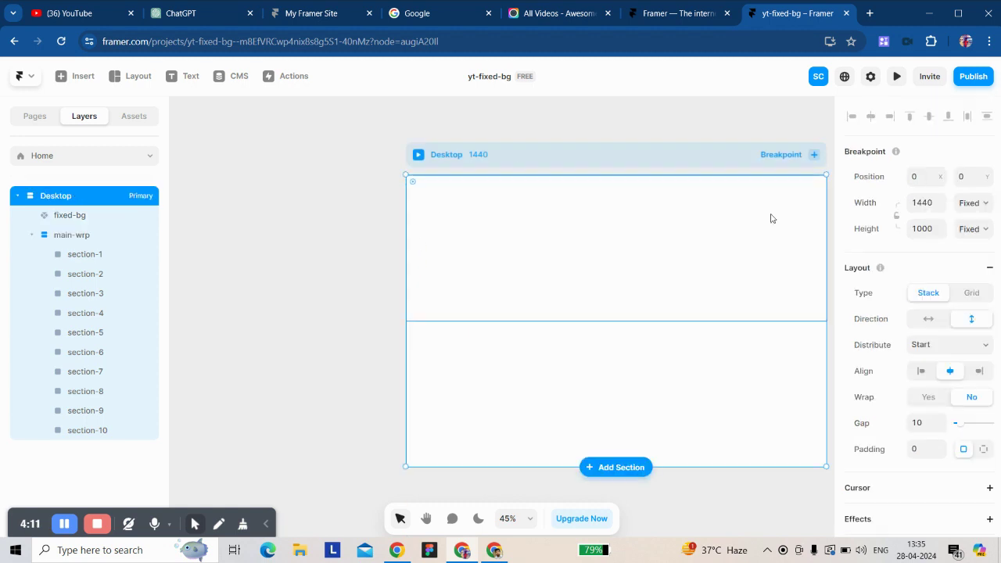
left_click(974, 229)
left_click(958, 275)
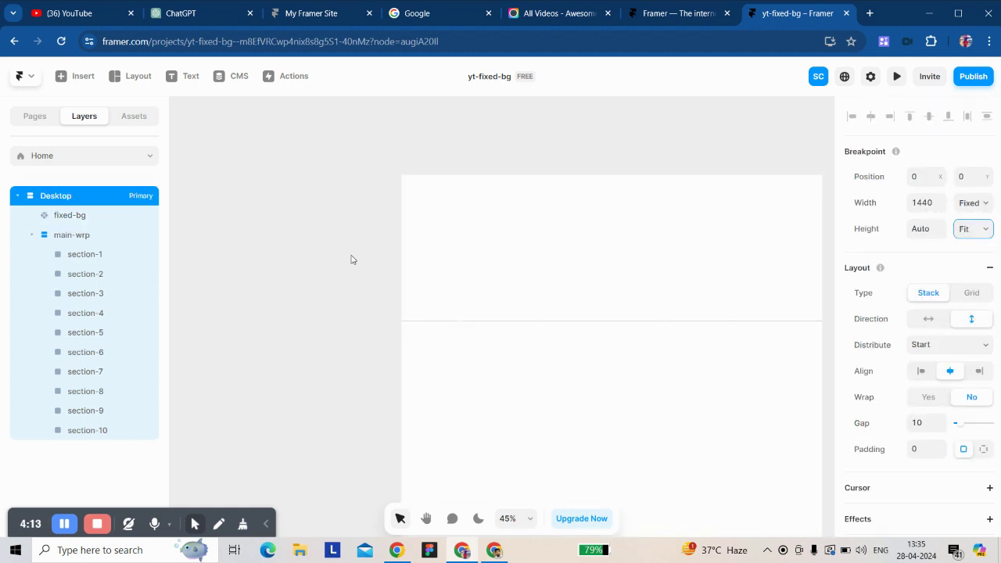
- Clear section-1's white fill and scroll the canvas to see the palm-tree background through it
left_click(492, 279)
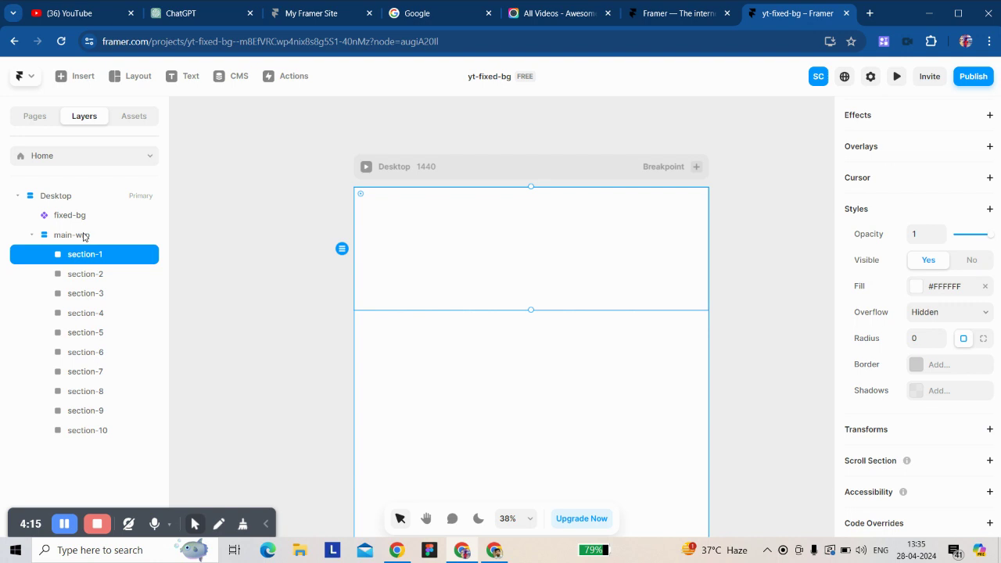
left_click(985, 286)
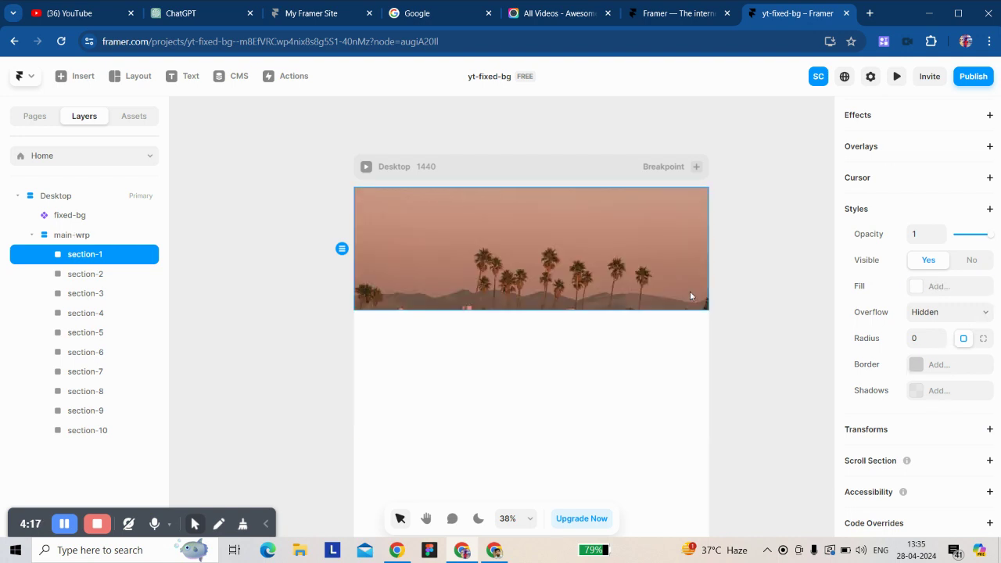
scroll(428, 277, "down", 3)
scroll(429, 279, "down", 2)
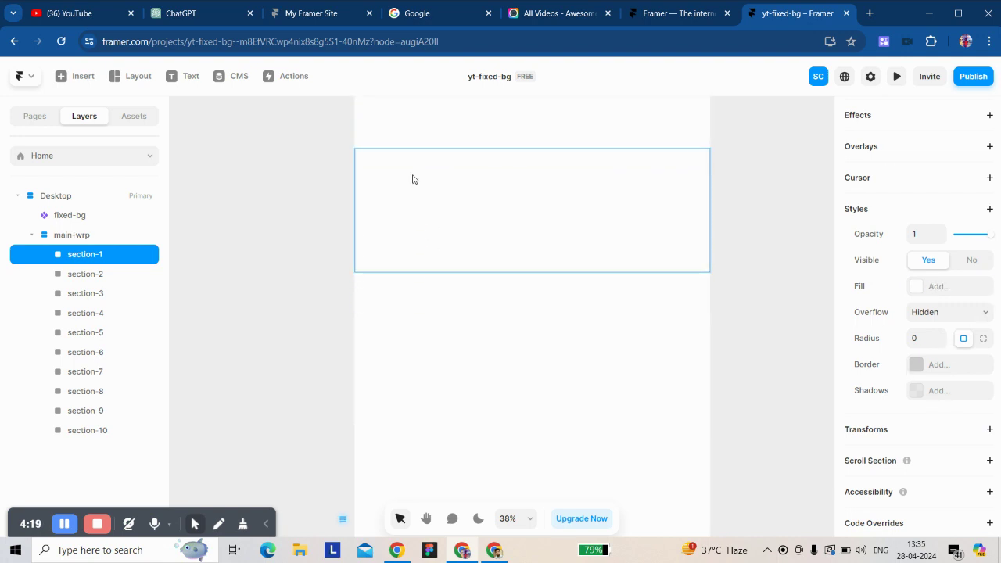
scroll(411, 179, "up", 1)
scroll(445, 146, "up", 2)
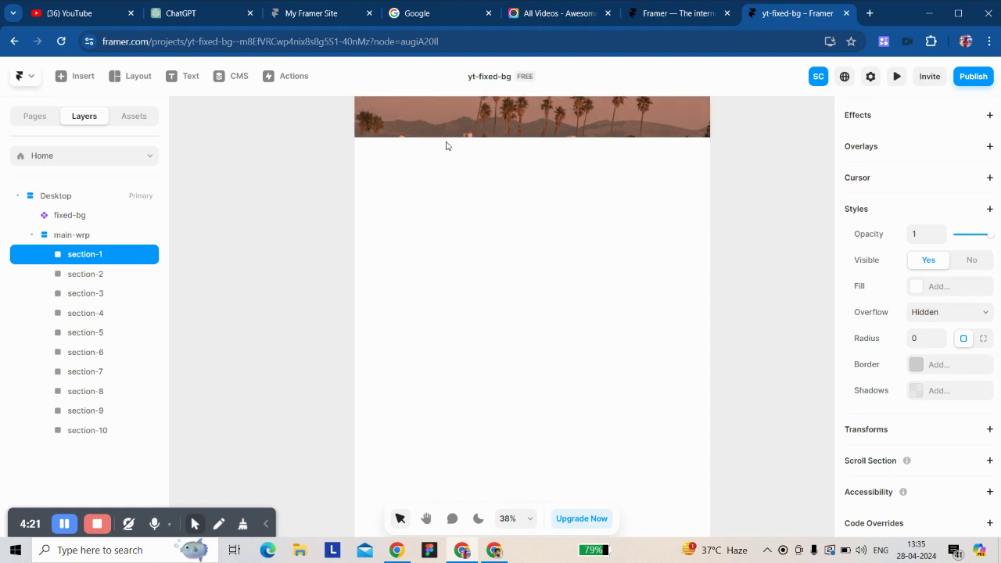
scroll(465, 237, "up", 2)
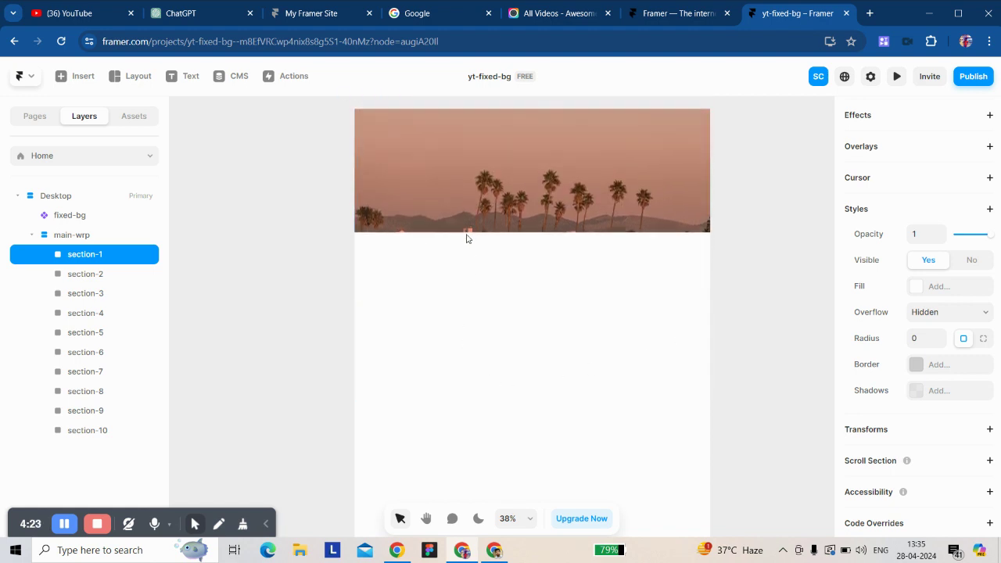
scroll(456, 294, "down", 1)
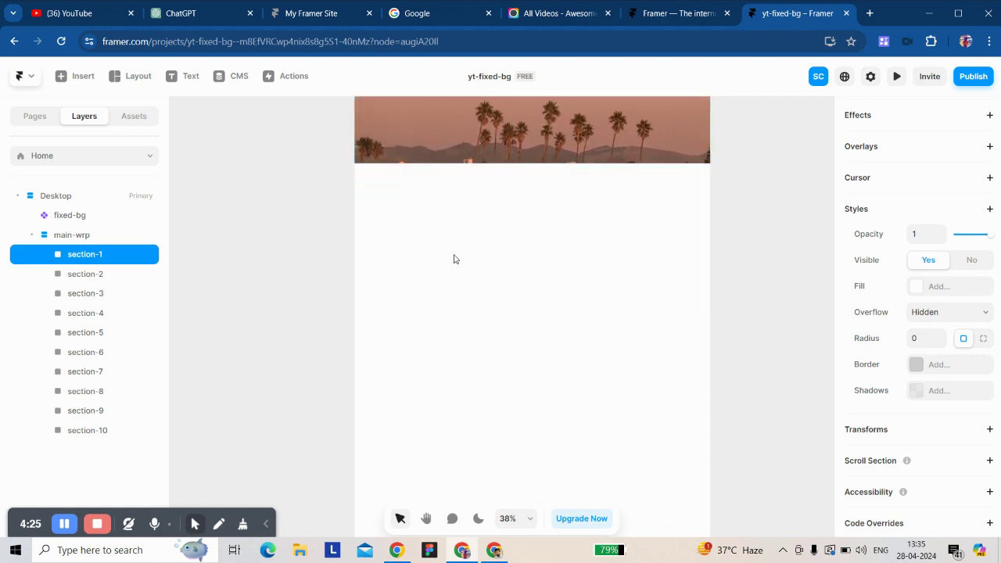
scroll(429, 273, "down", 3)
scroll(420, 228, "down", 1, "ctrl")
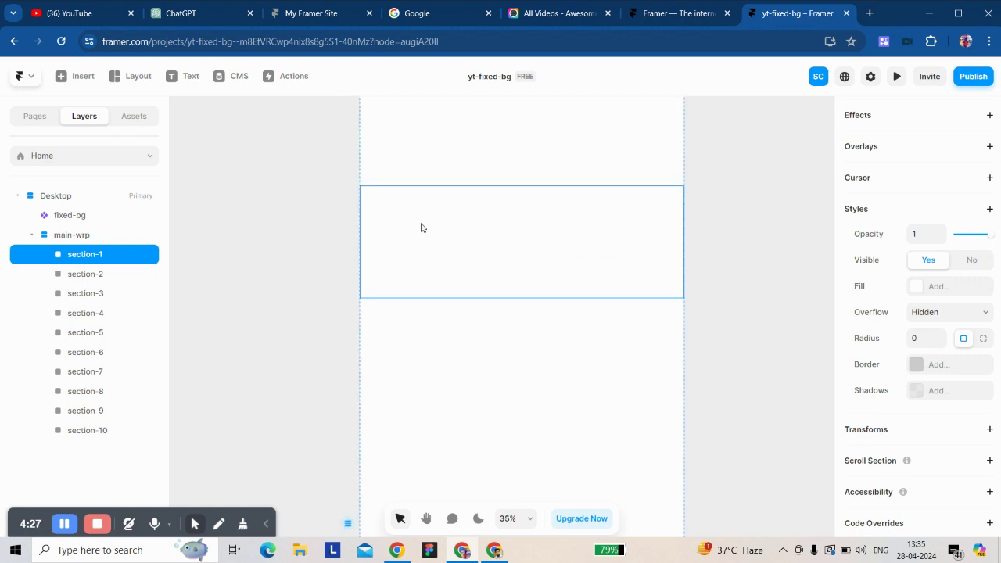
scroll(421, 227, "up", 2)
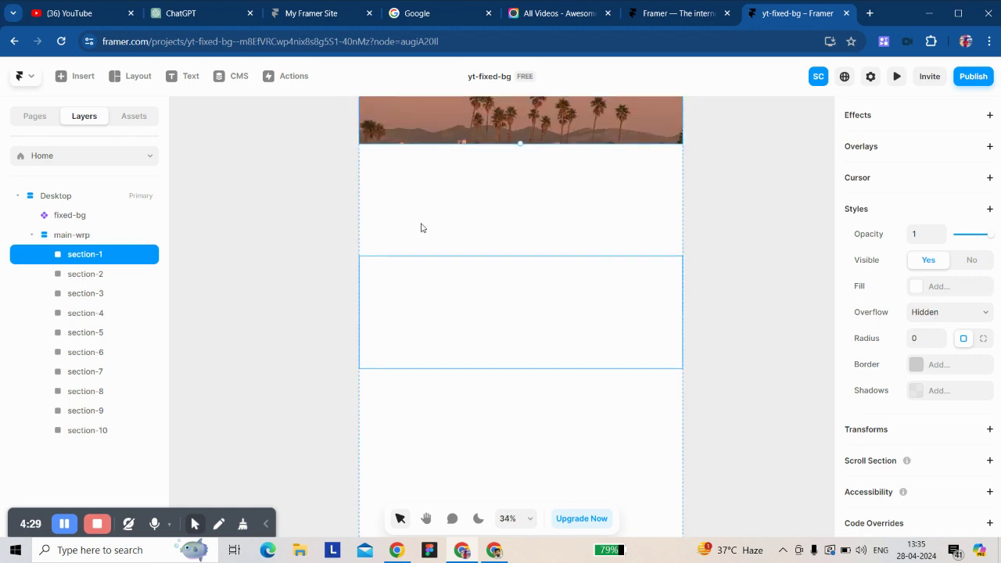
scroll(421, 228, "down", 1, "ctrl")
scroll(427, 157, "up", 2)
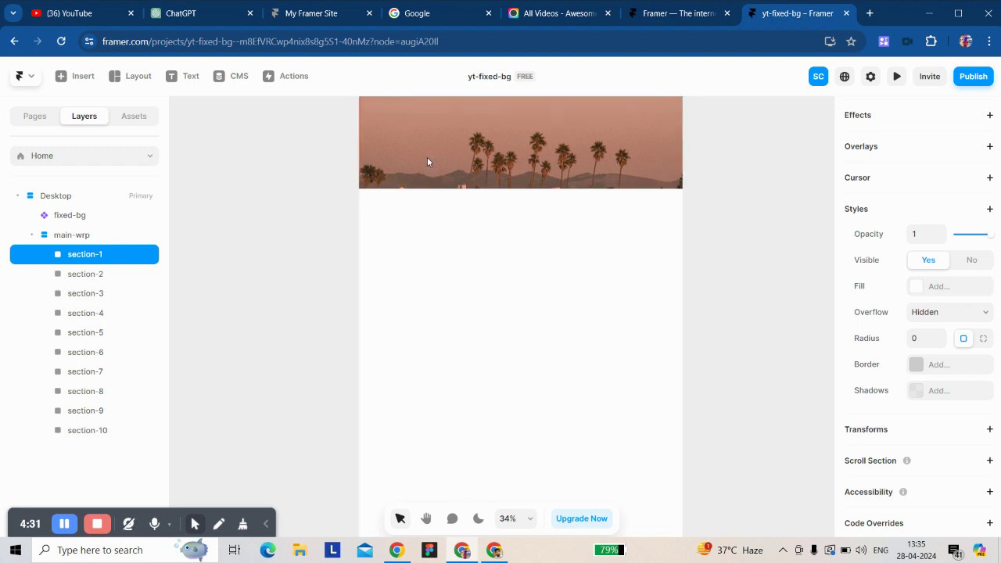
scroll(446, 275, "up", 3)
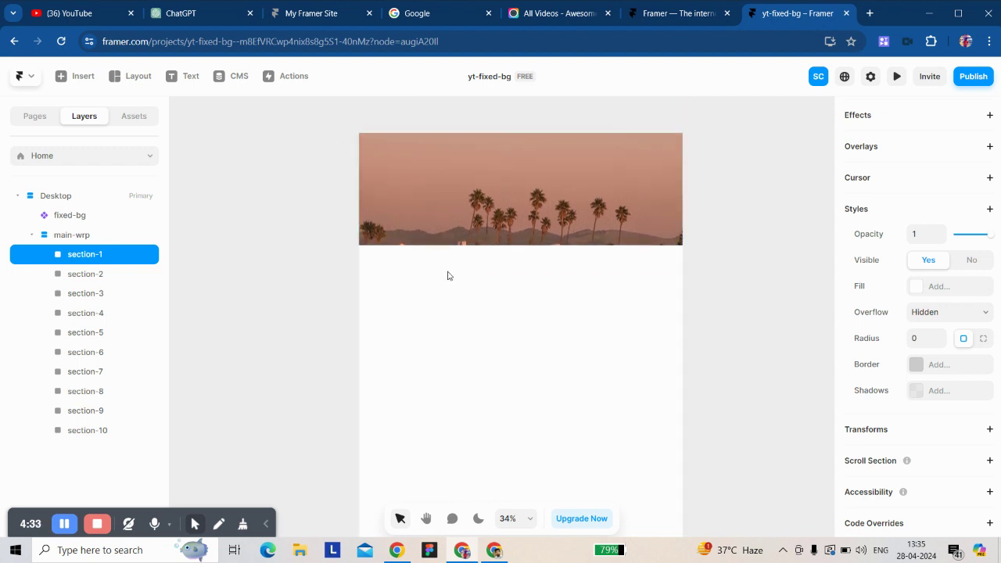
scroll(457, 250, "down", 5)
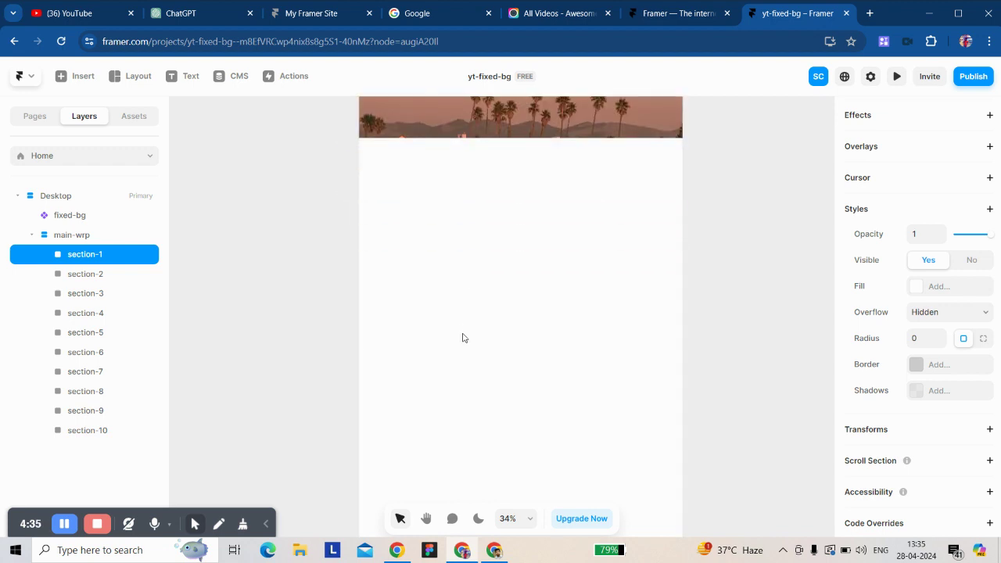
scroll(451, 328, "up", 2)
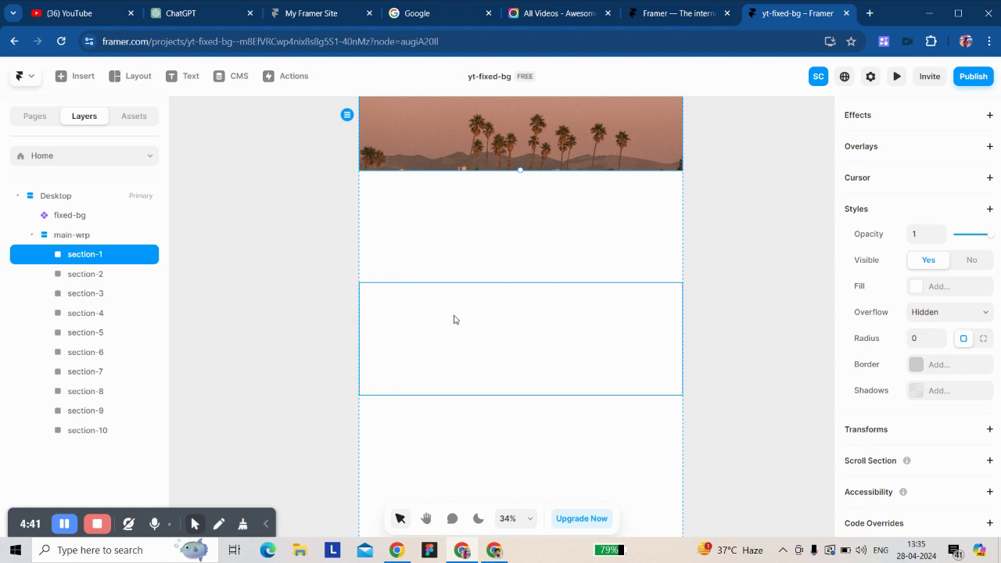
scroll(454, 313, "down", 3)
- Select the section-4 layer and append -nobg to its name, making it section-4-nobg
left_click(458, 296)
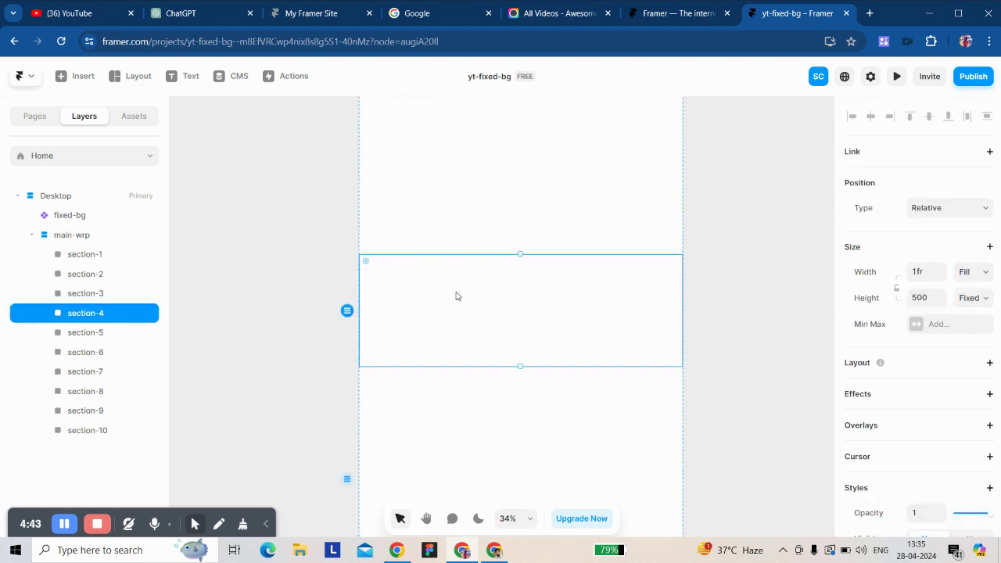
scroll(965, 360, "down", 3)
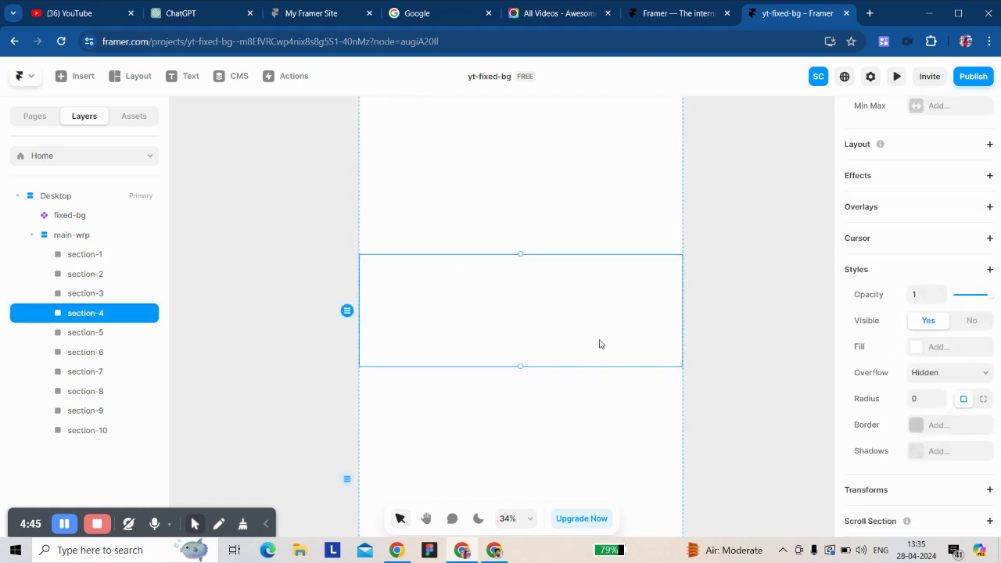
left_click(731, 356)
left_click(513, 312)
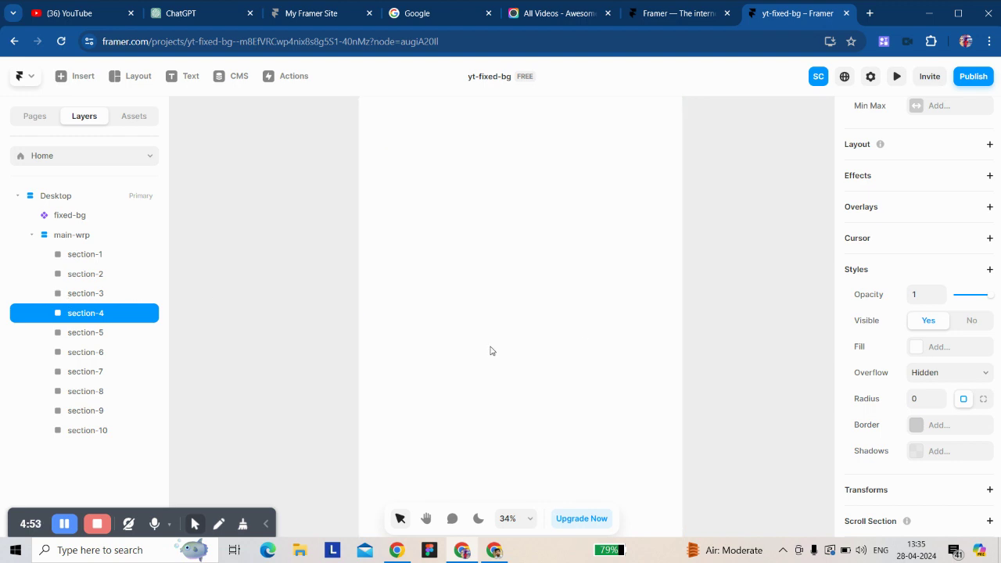
double_click(116, 313)
left_click(124, 315)
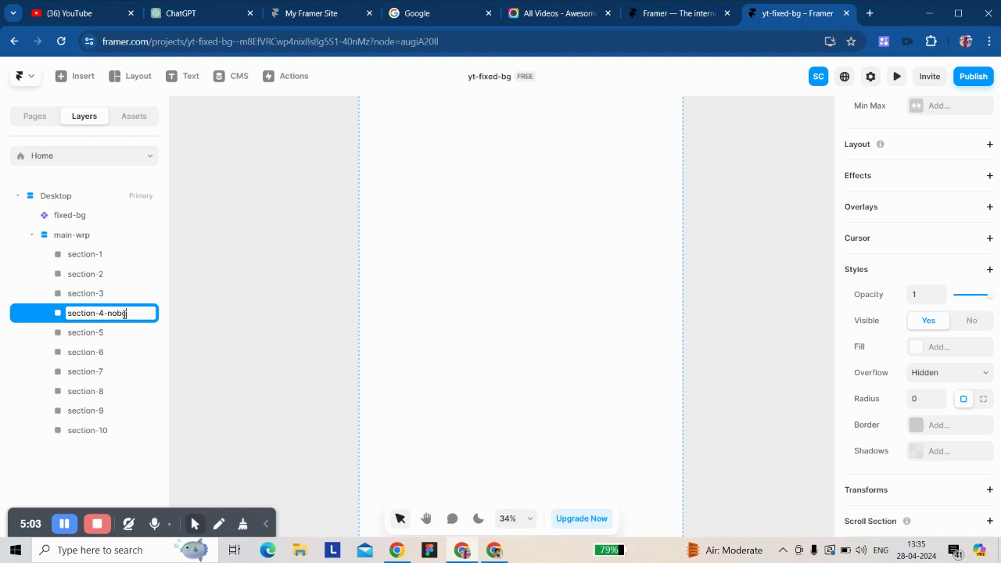
left_click(199, 328)
- Rename section-1 to section-1-nobg
left_click(120, 253)
left_click(121, 253)
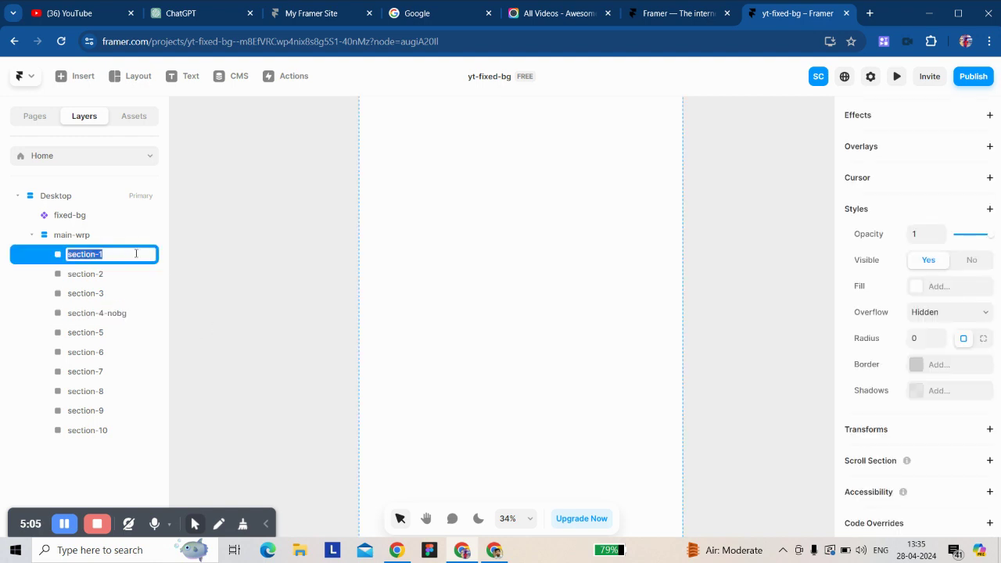
left_click(136, 253)
type("-nobg")
left_click(208, 309)
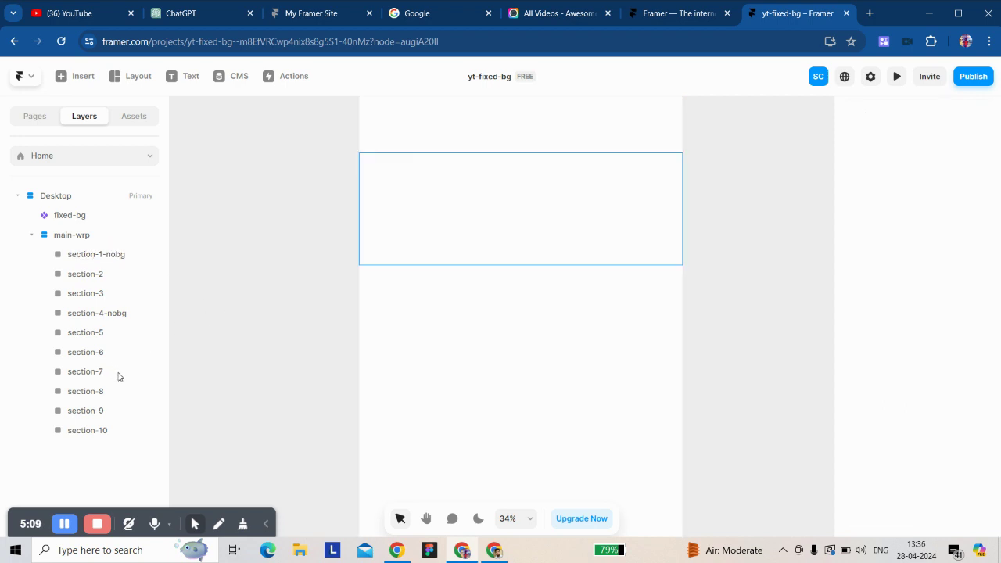
- Rename section-8 to section-8-nobg and remove its white fill
left_click(118, 391)
left_click(118, 391)
left_click(123, 389)
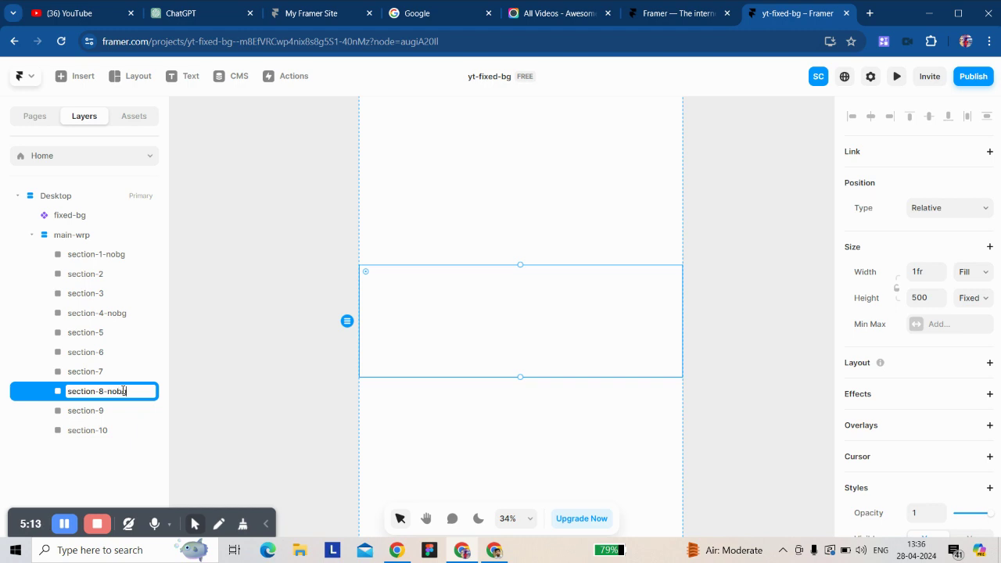
key("Return")
left_click(131, 391)
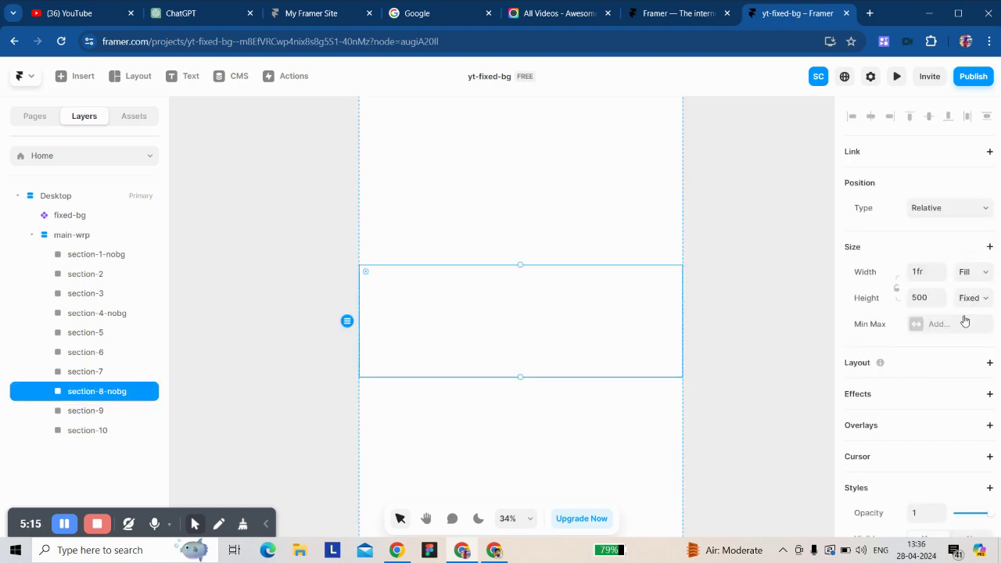
scroll(919, 422, "down", 3)
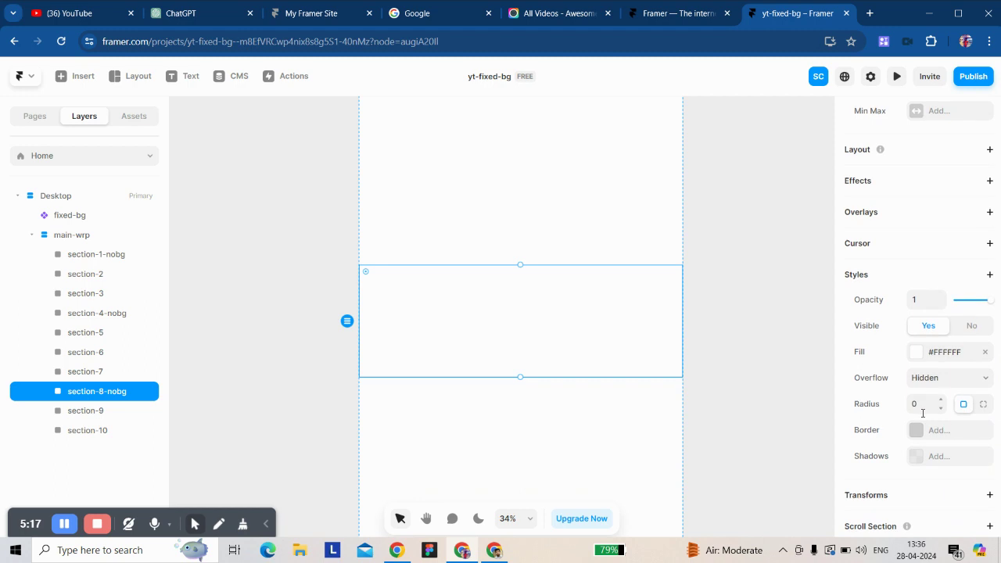
left_click(984, 353)
- Clear section-10's white fill and rename it section-10-nobg
left_click(126, 431)
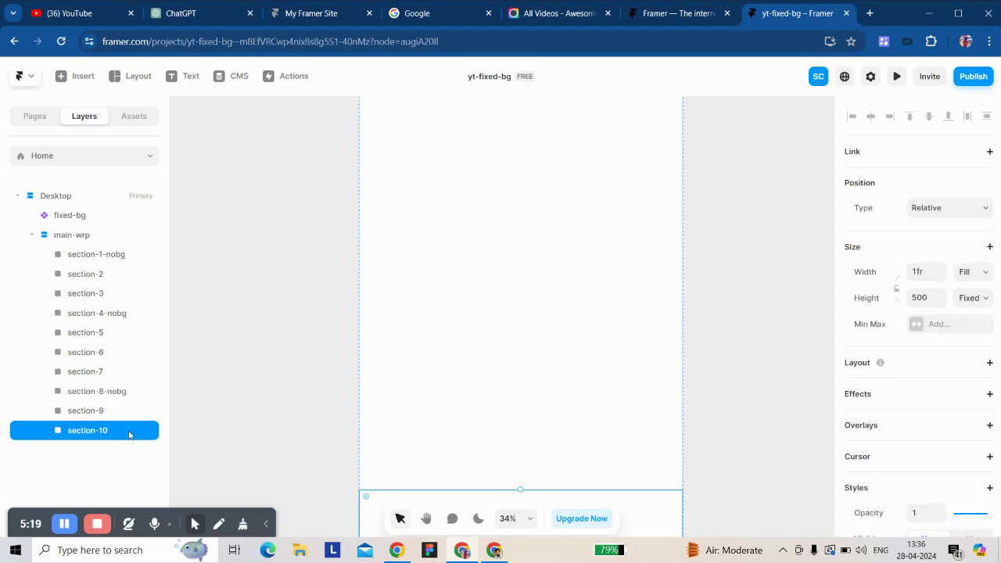
scroll(977, 387, "down", 4)
left_click(984, 287)
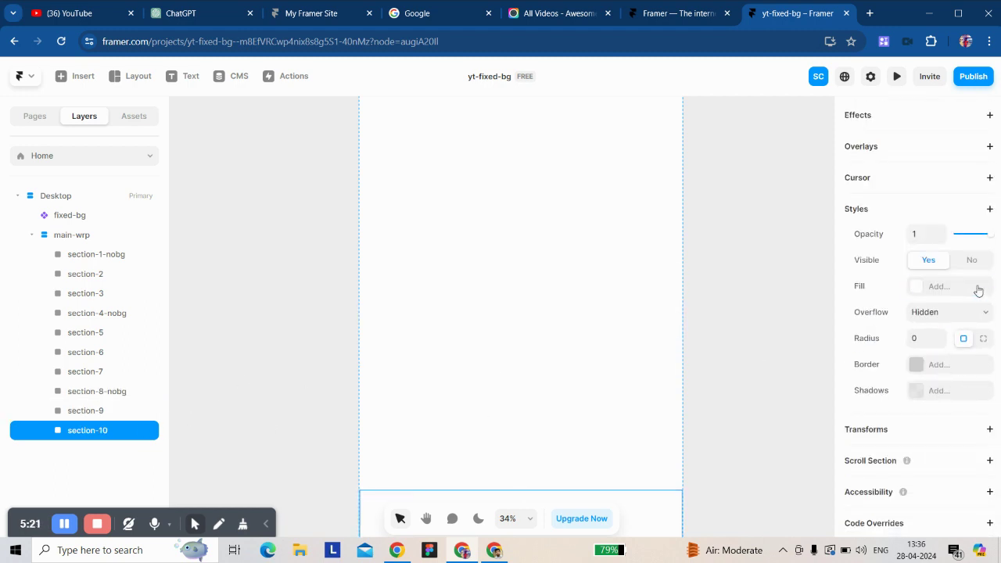
double_click(111, 432)
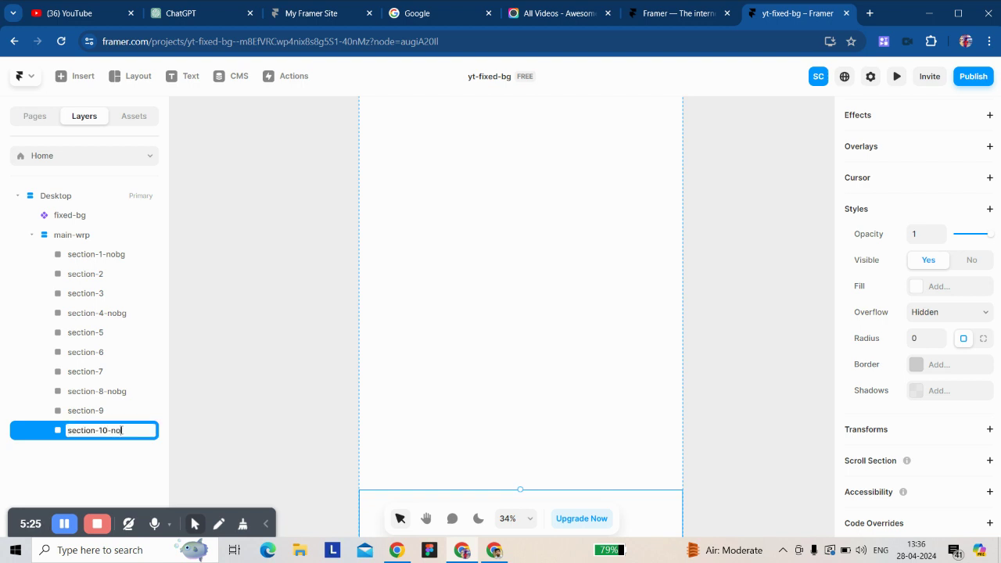
type("-nobg")
left_click(227, 435)
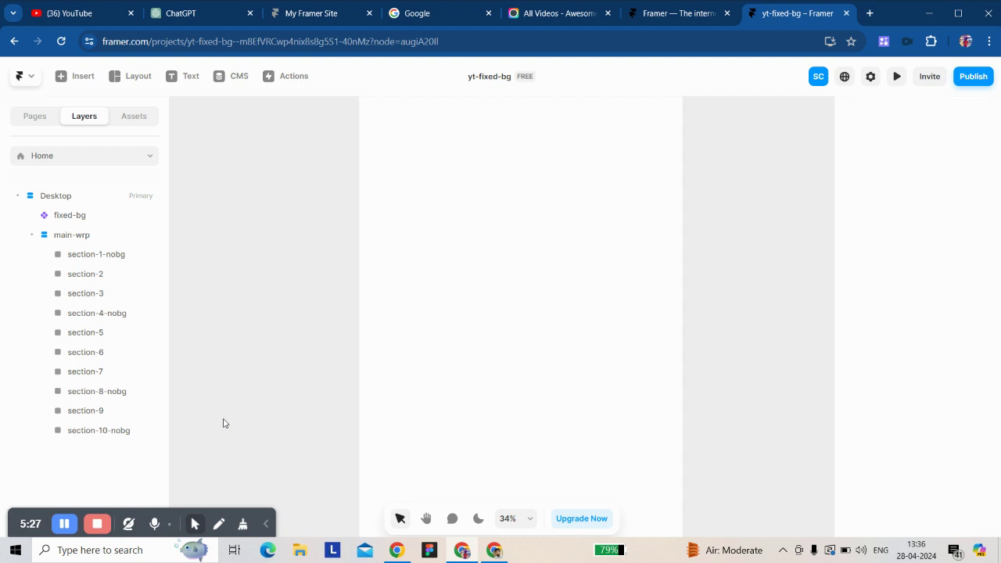
scroll(413, 311, "down", 3)
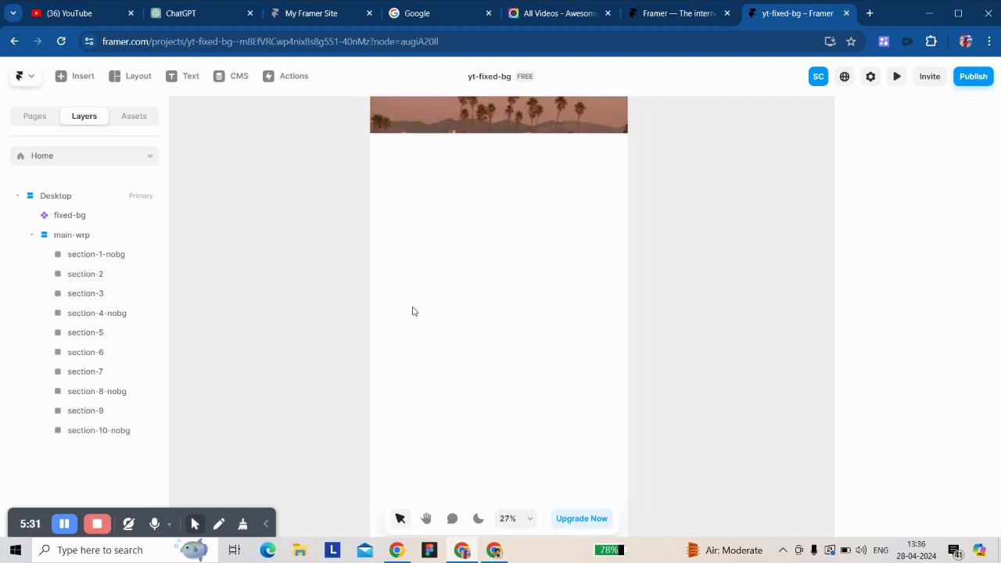
scroll(413, 311, "up", 3)
left_click(491, 168)
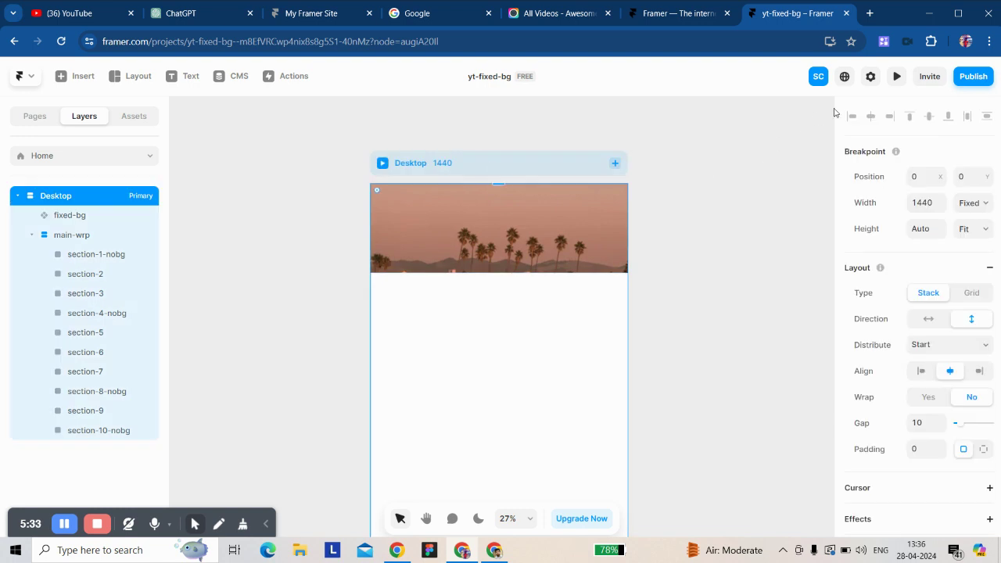
left_click(896, 75)
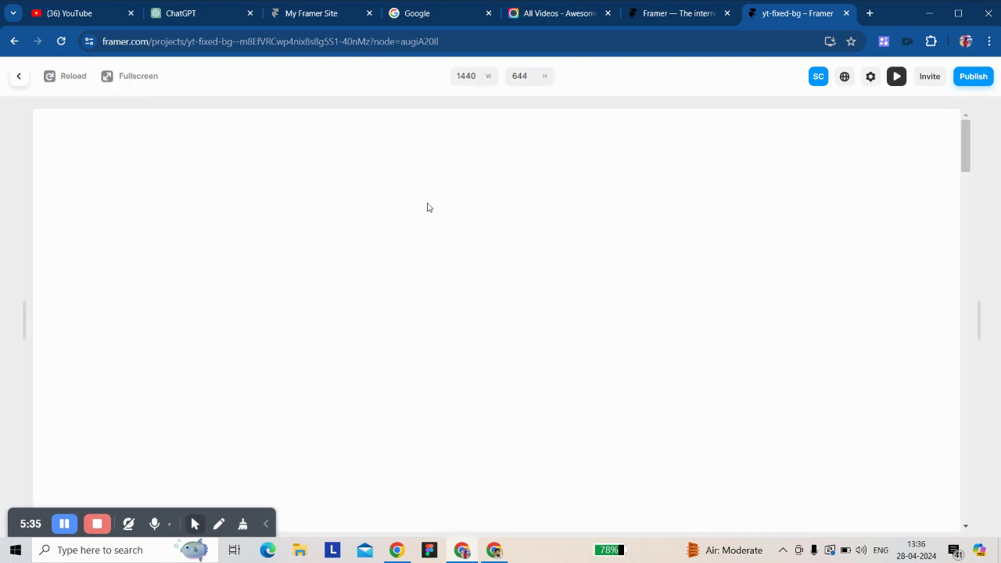
scroll(420, 250, "down", 5)
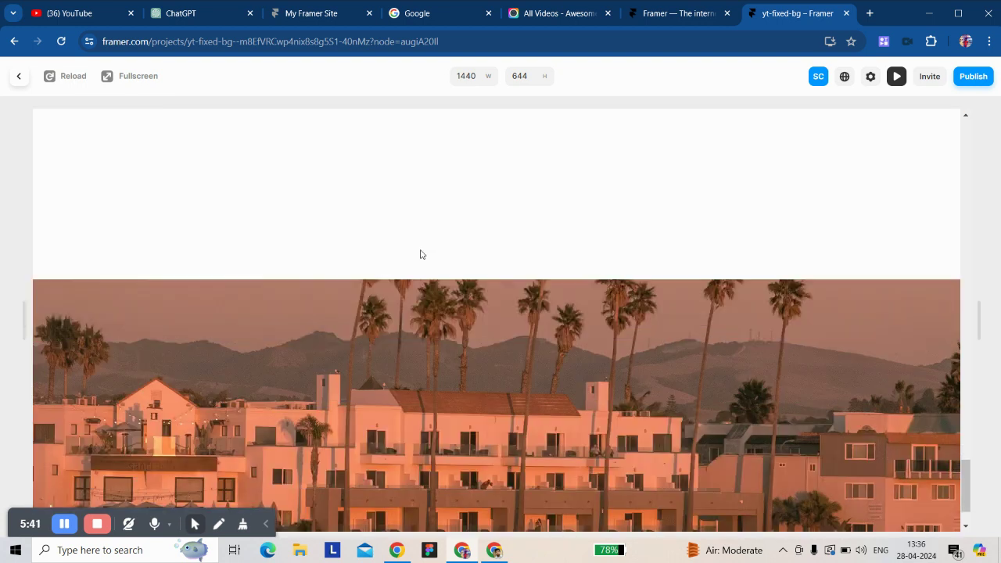
scroll(420, 254, "up", 10)
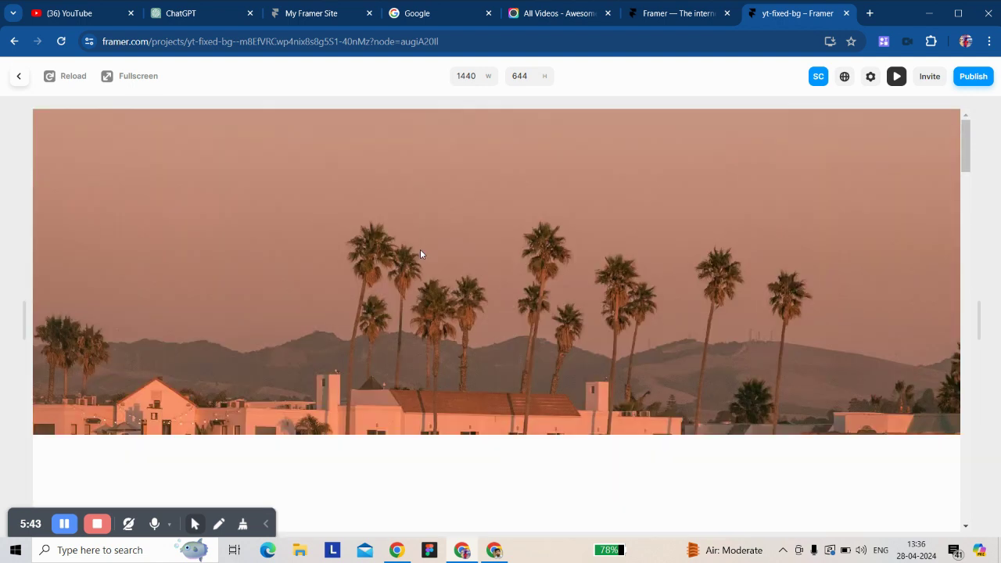
- Exit the preview and make section-3 a scroll section named trg-1
left_click(24, 81)
left_click(315, 271)
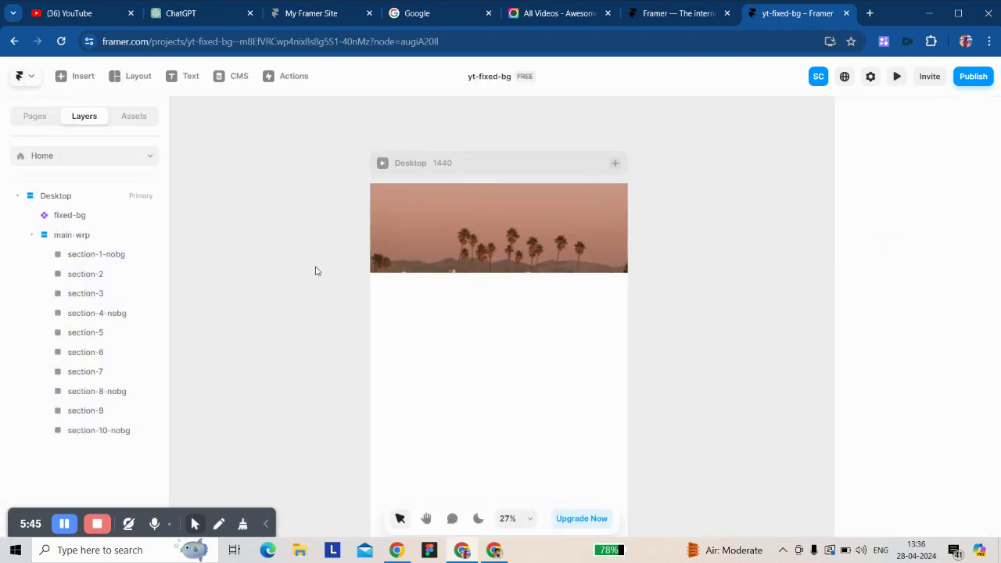
scroll(315, 271, "down", 2)
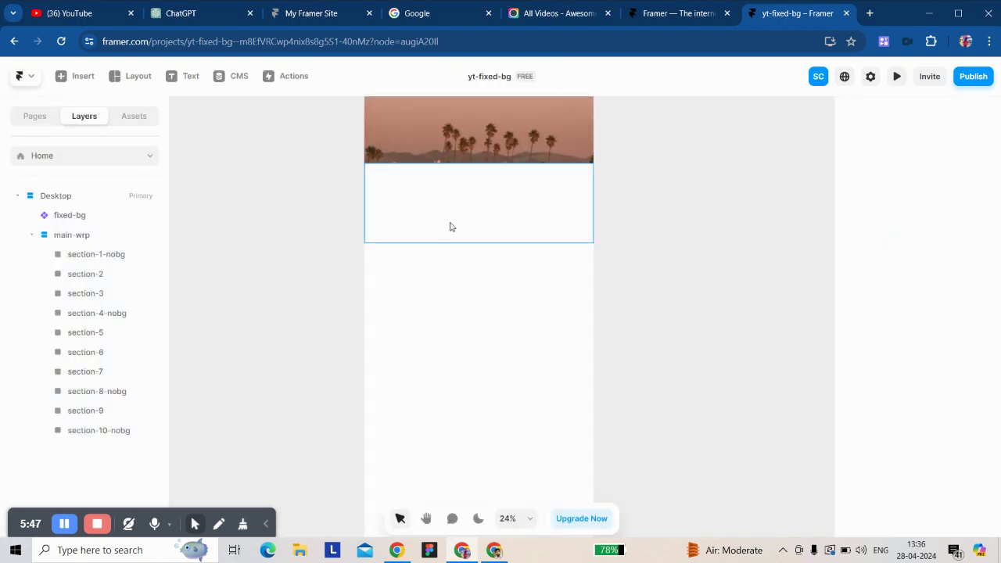
scroll(449, 226, "down", 3)
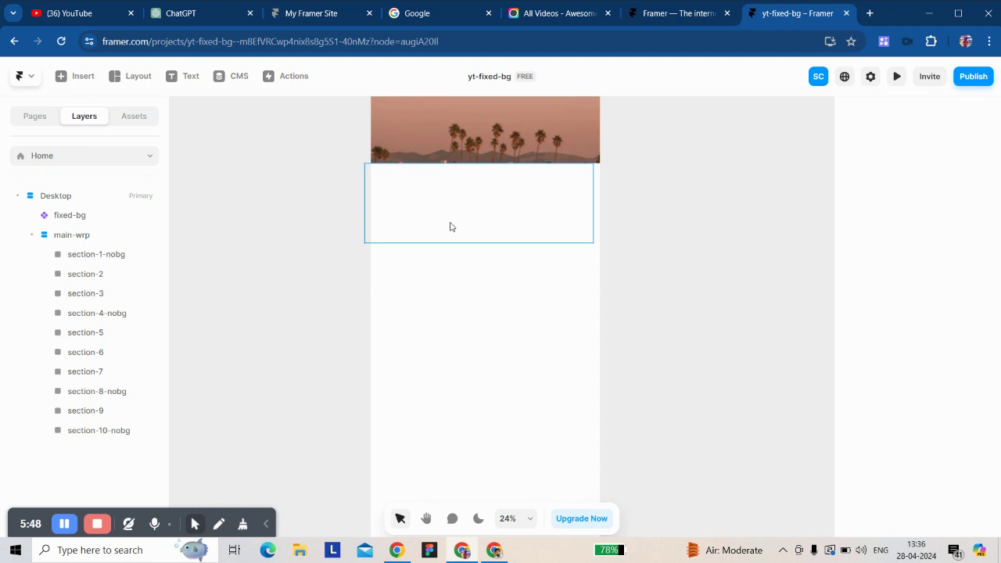
left_click(124, 314)
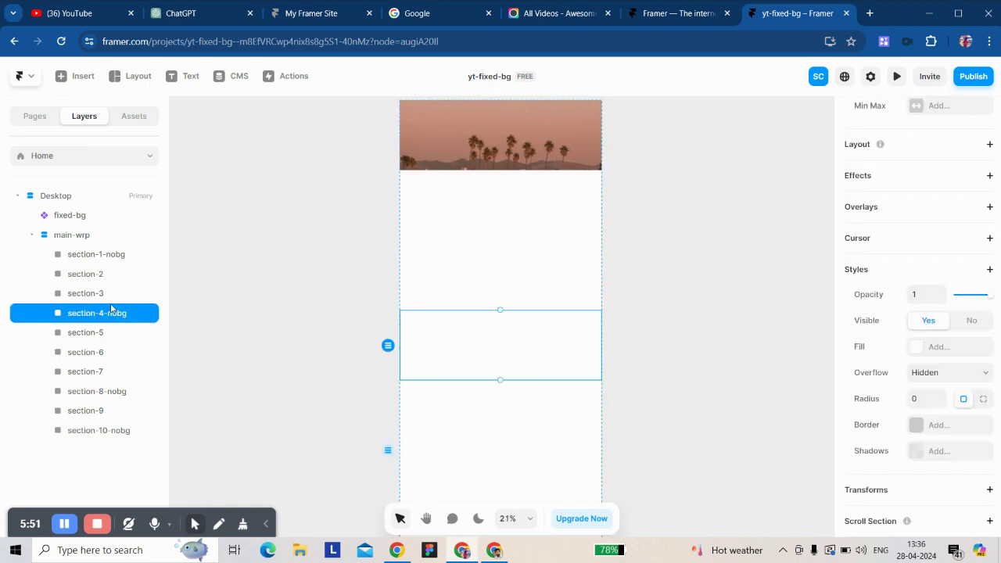
left_click(96, 294)
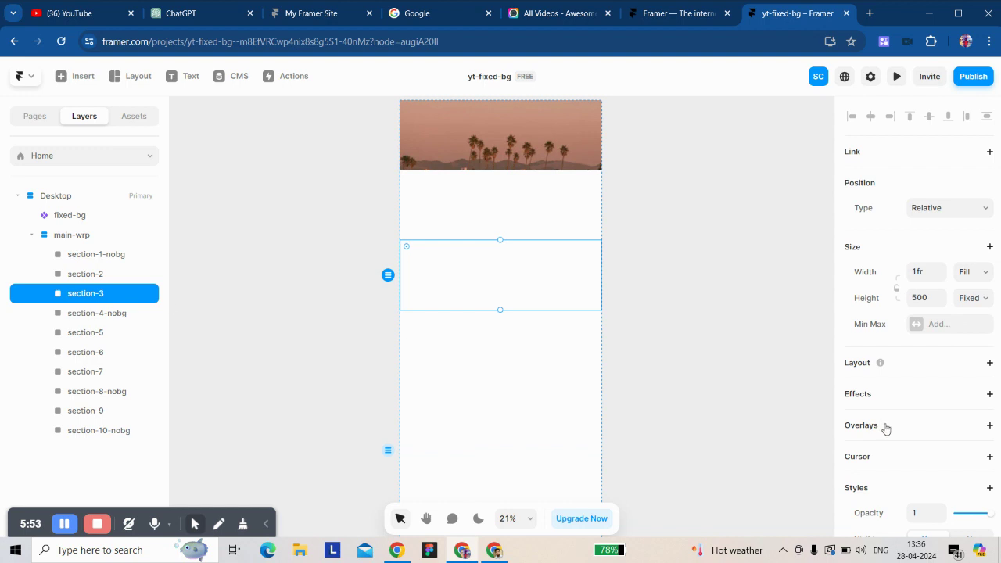
scroll(882, 427, "down", 3)
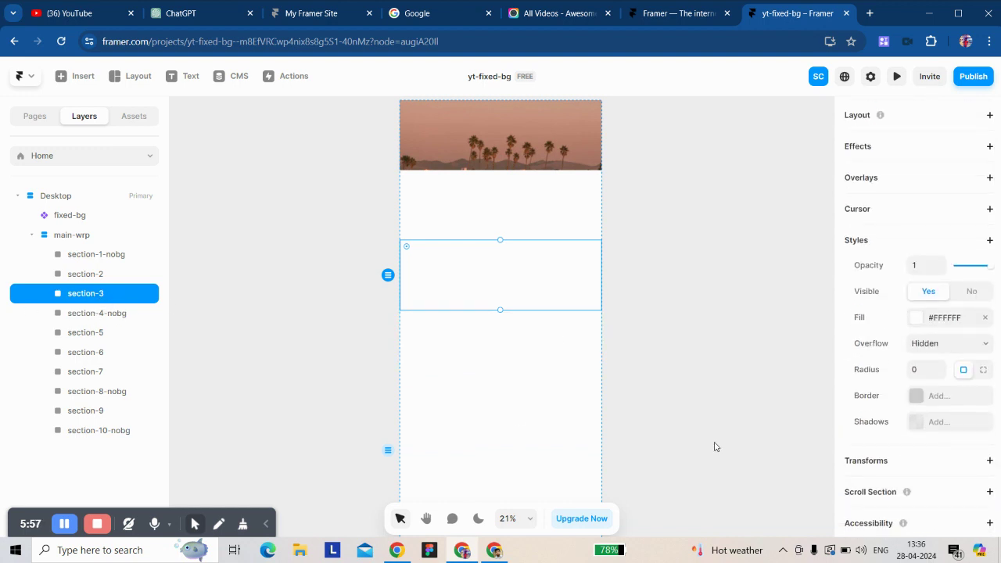
scroll(903, 358, "down", 1)
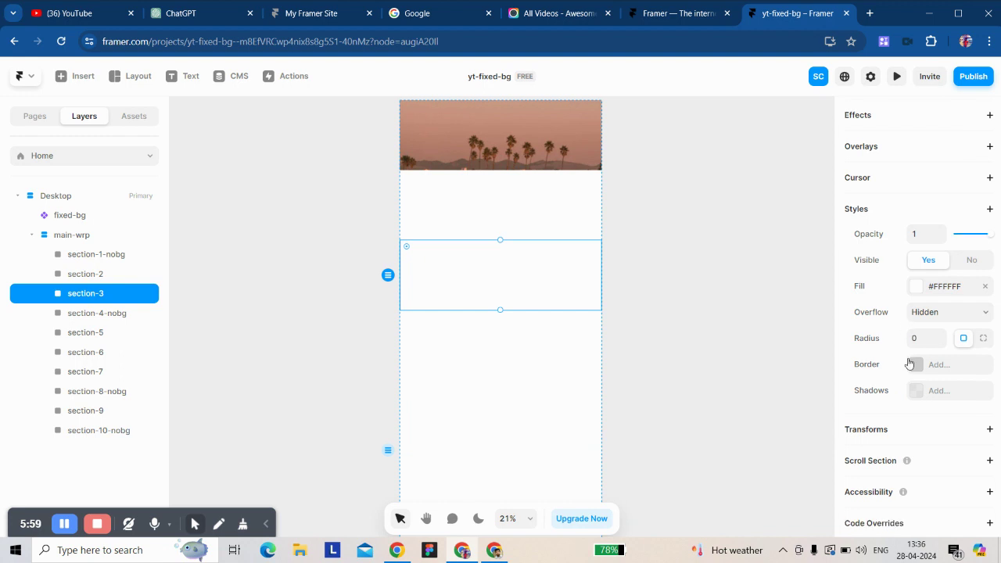
left_click(990, 459)
left_click(942, 482)
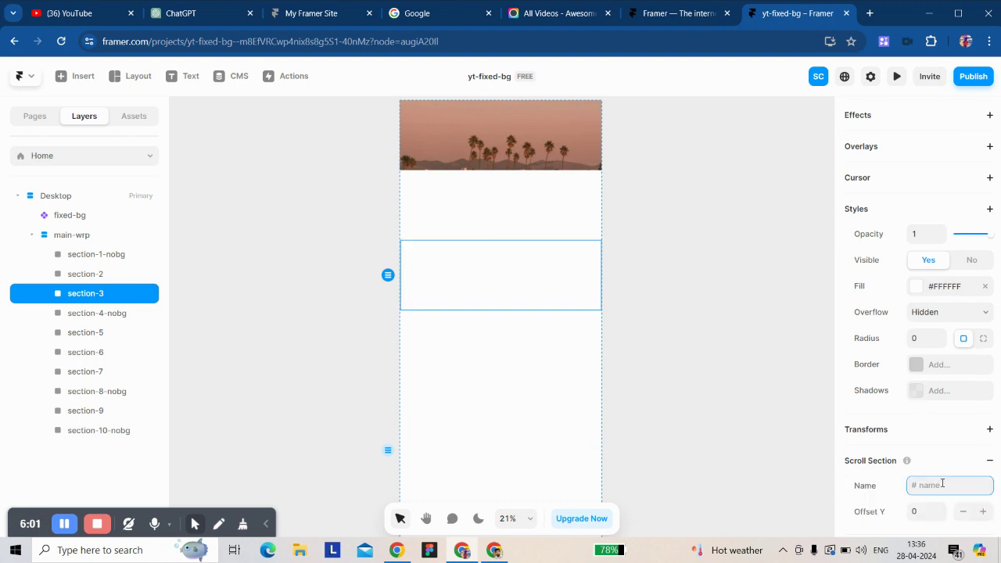
type("trg-1")
key("Return")
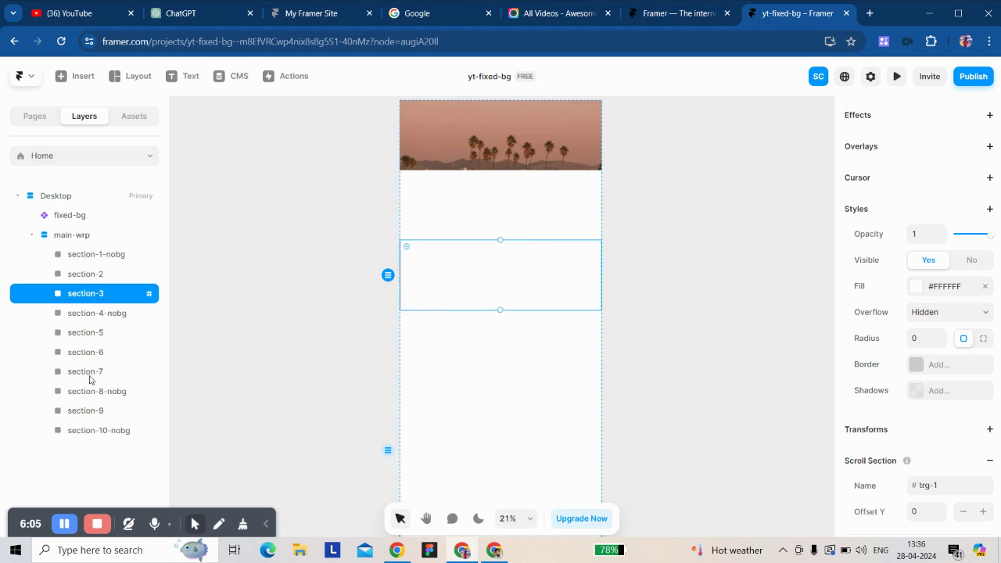
- Add a scroll section named trg-2 to section-7
left_click(92, 374)
scroll(870, 508, "down", 3)
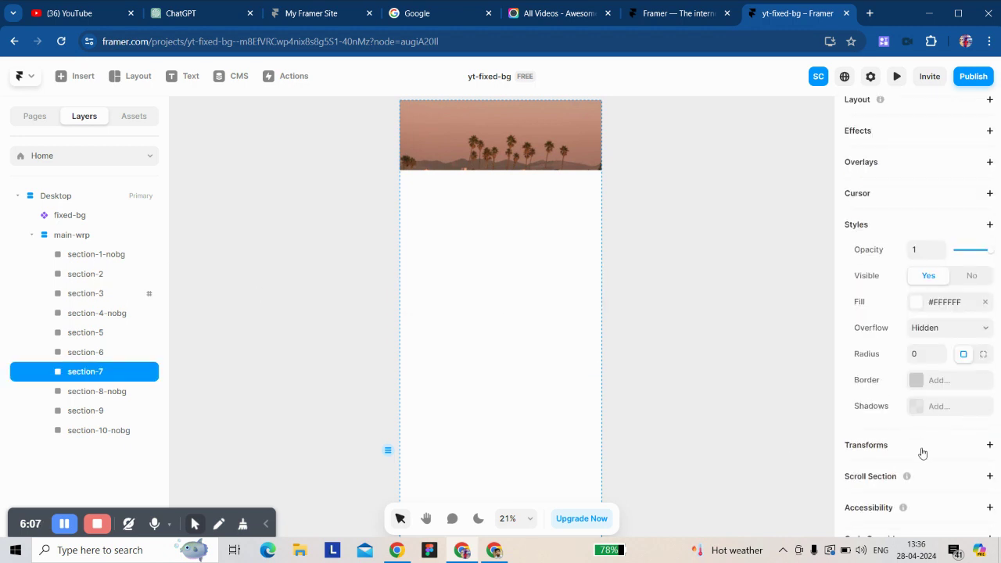
left_click(989, 476)
left_click(948, 501)
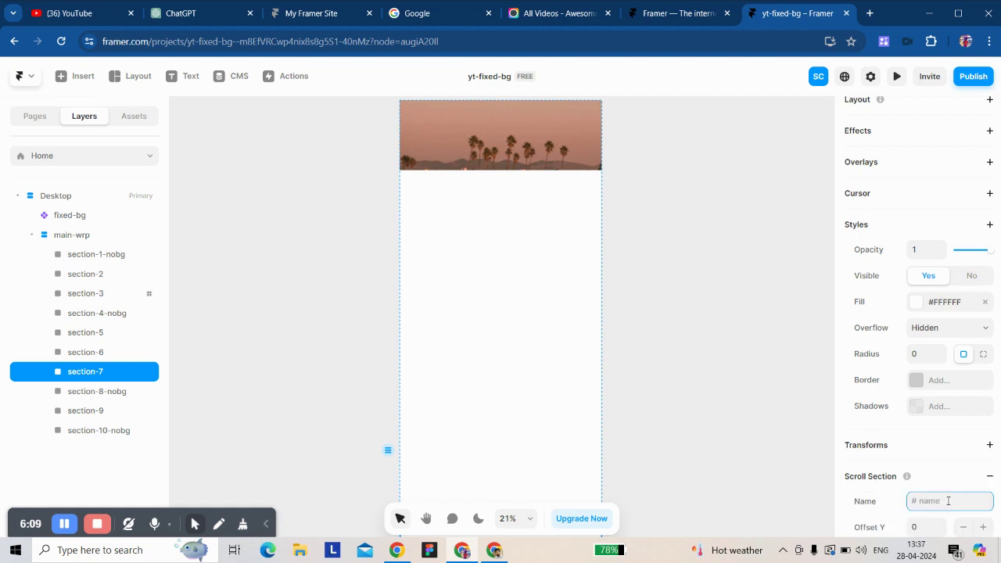
type("trg-2")
left_click(663, 468)
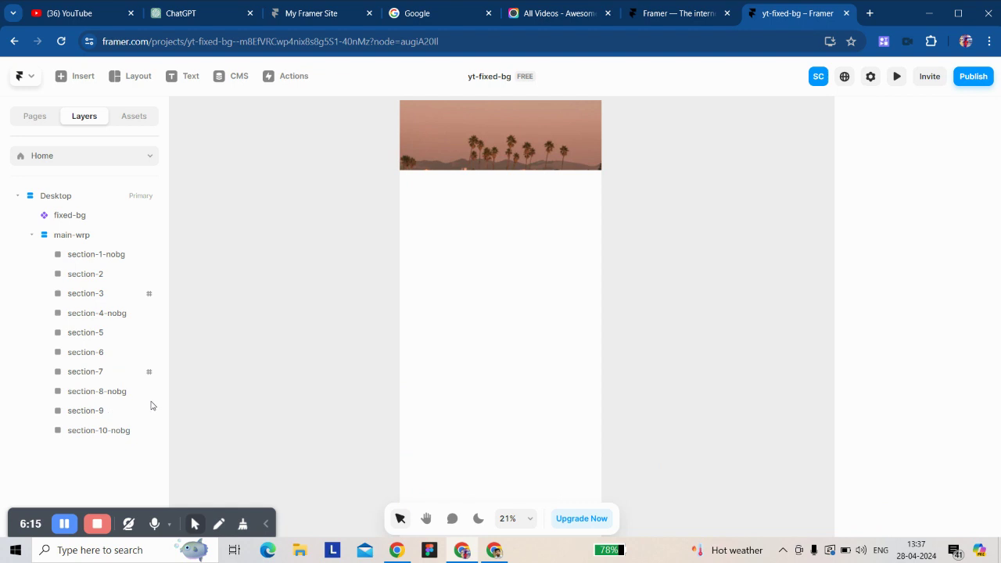
scroll(315, 367, "up", 3)
- Give fixed-bg a Scroll Variant effect triggered by Section in View, switching to Variant 2 at trg-1
left_click(107, 223)
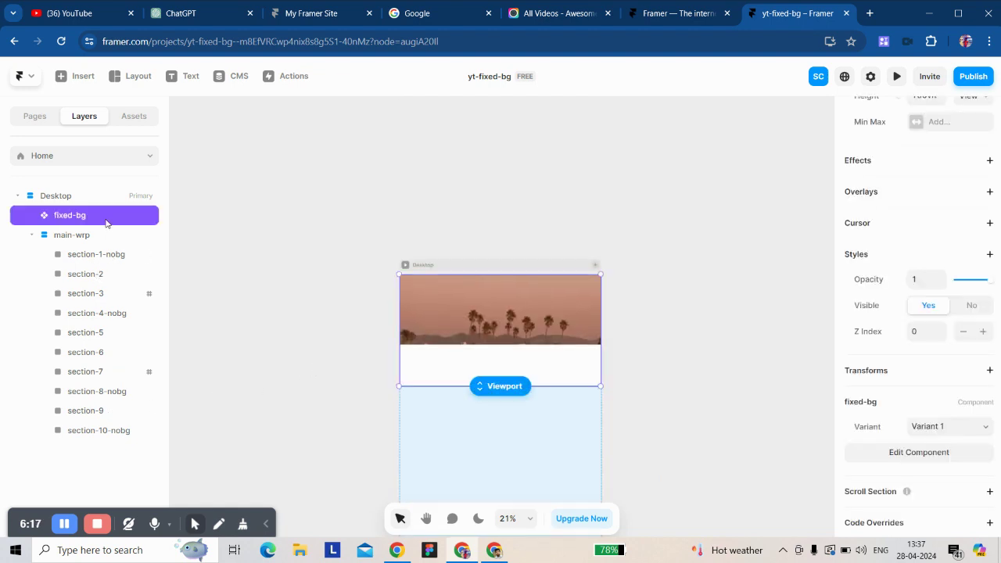
left_click(989, 161)
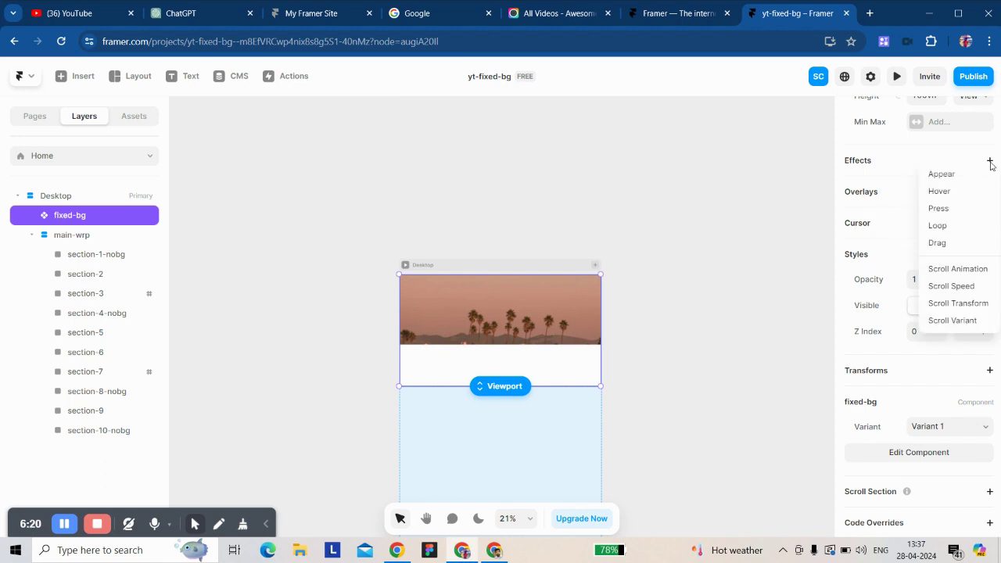
left_click(950, 320)
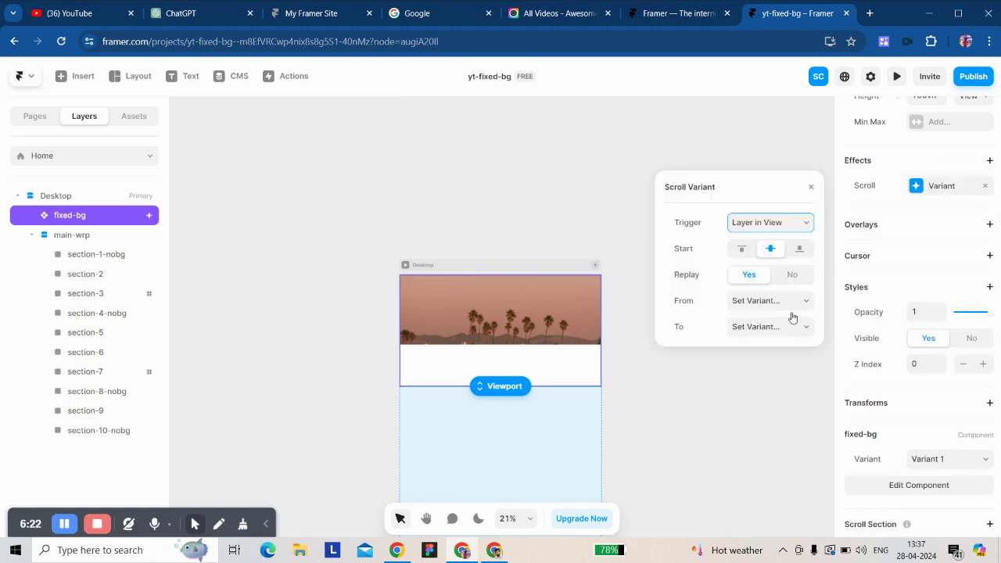
left_click(753, 226)
left_click(756, 259)
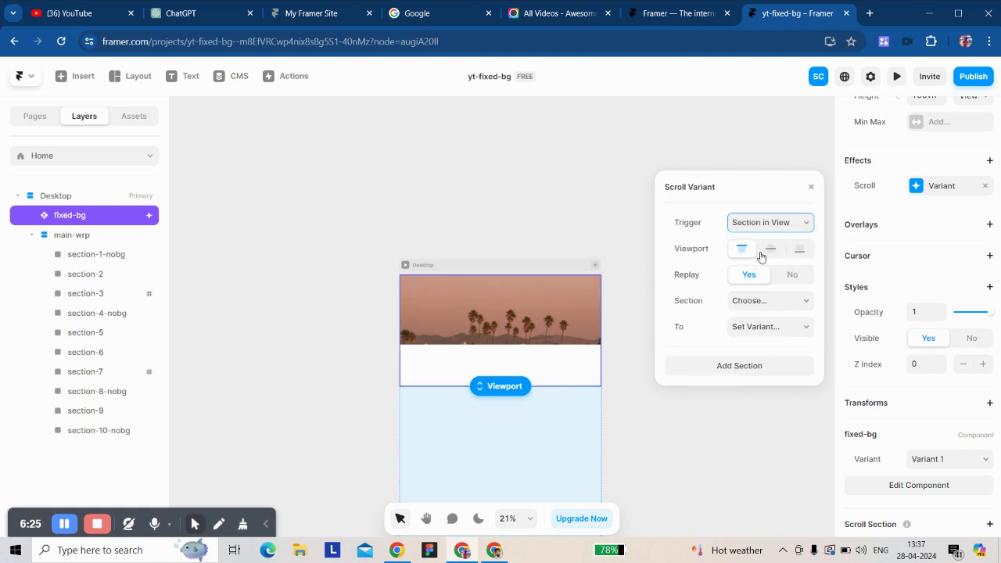
left_click(769, 300)
left_click(753, 330)
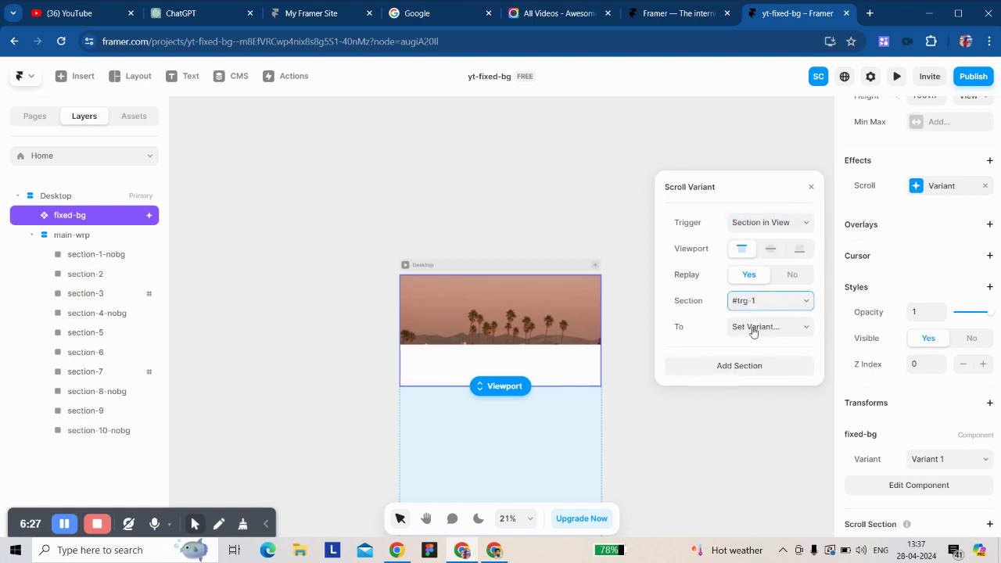
left_click(753, 328)
left_click(748, 362)
- Add a second trigger switching fixed-bg to Variant 3 at trg-2, then preview the page
left_click(749, 365)
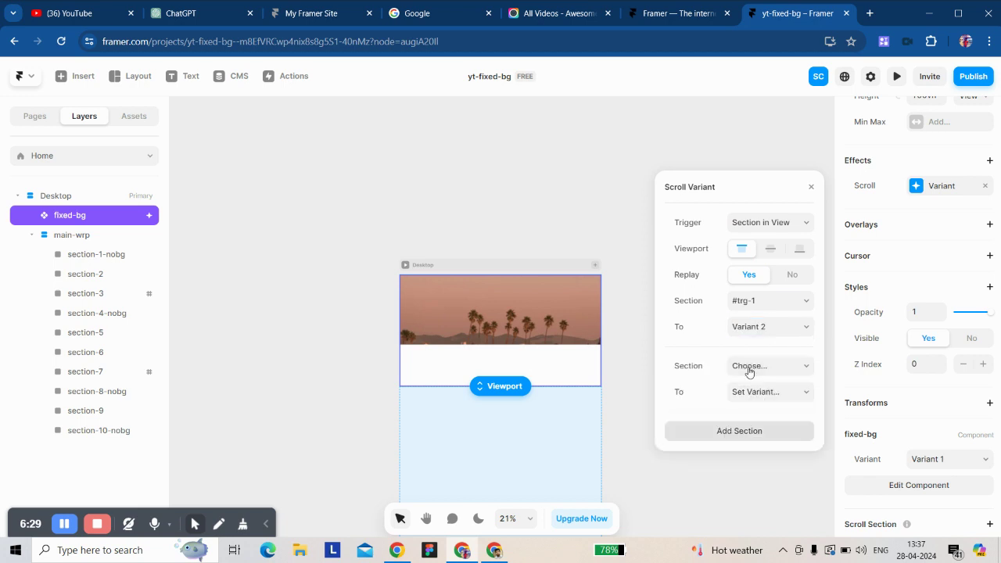
left_click(748, 367)
left_click(749, 399)
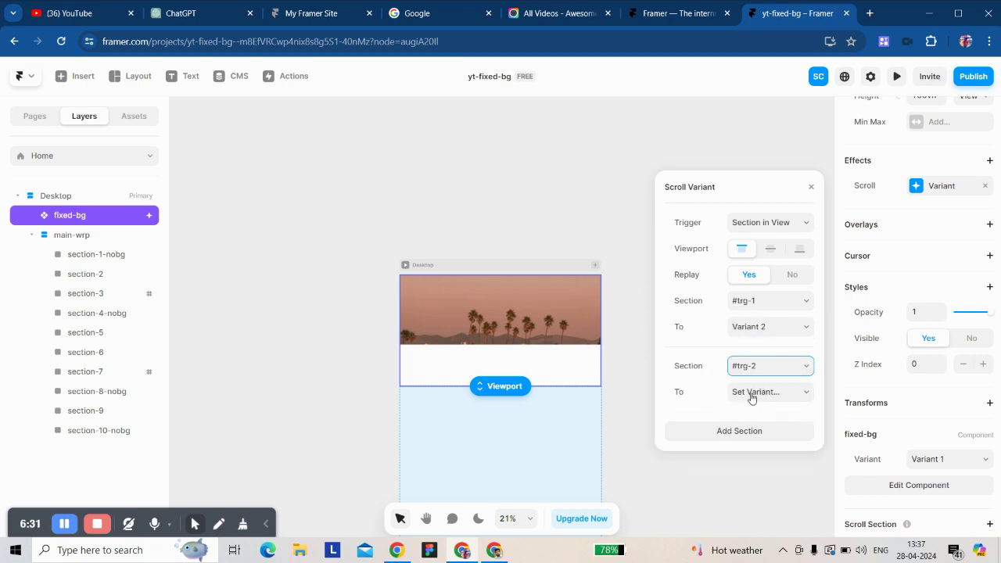
left_click(750, 397)
left_click(763, 438)
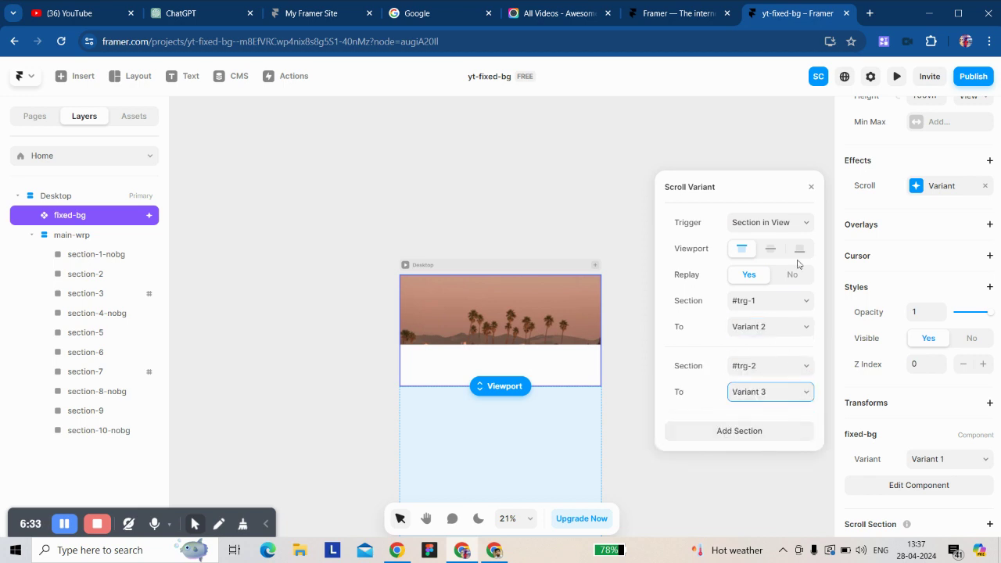
left_click(811, 187)
left_click(526, 268)
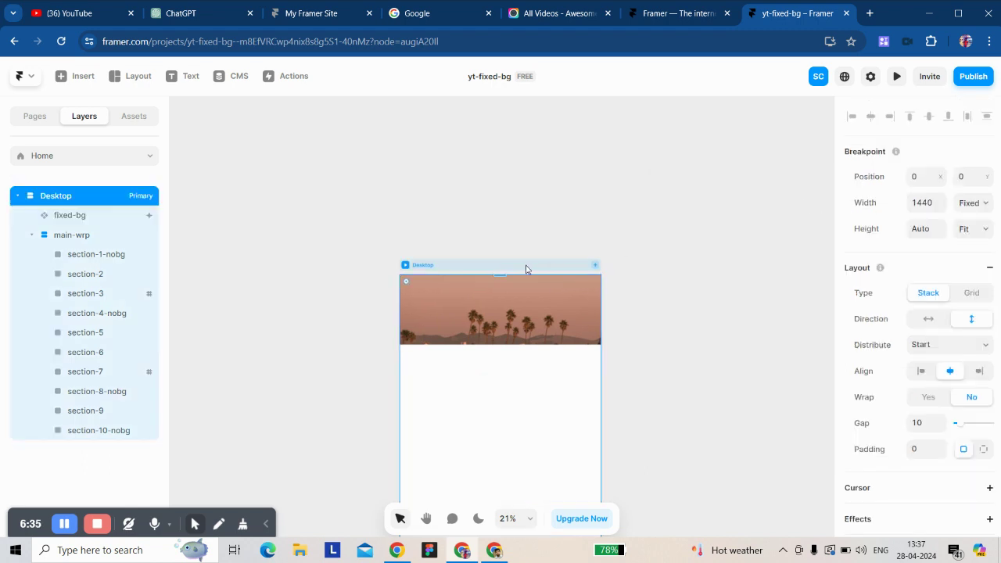
left_click(896, 78)
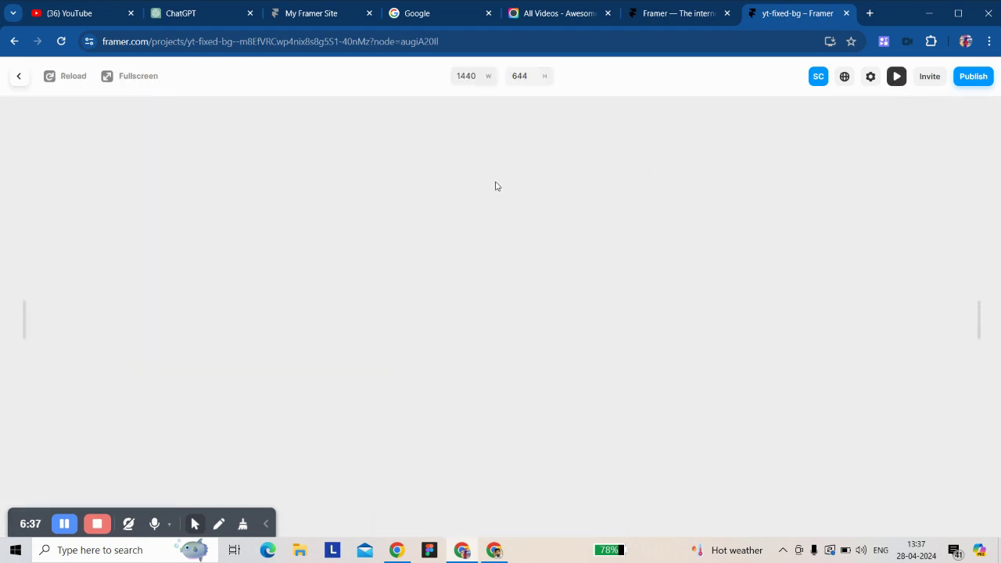
- Scroll the preview down and up to watch the background images change, then exit to the editor
scroll(446, 195, "down", 5)
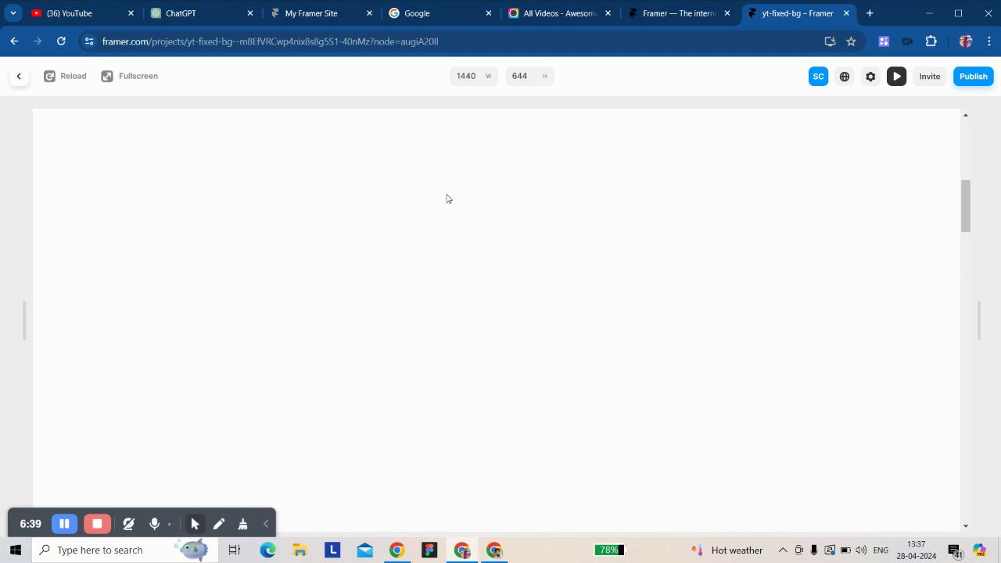
scroll(448, 199, "down", 10)
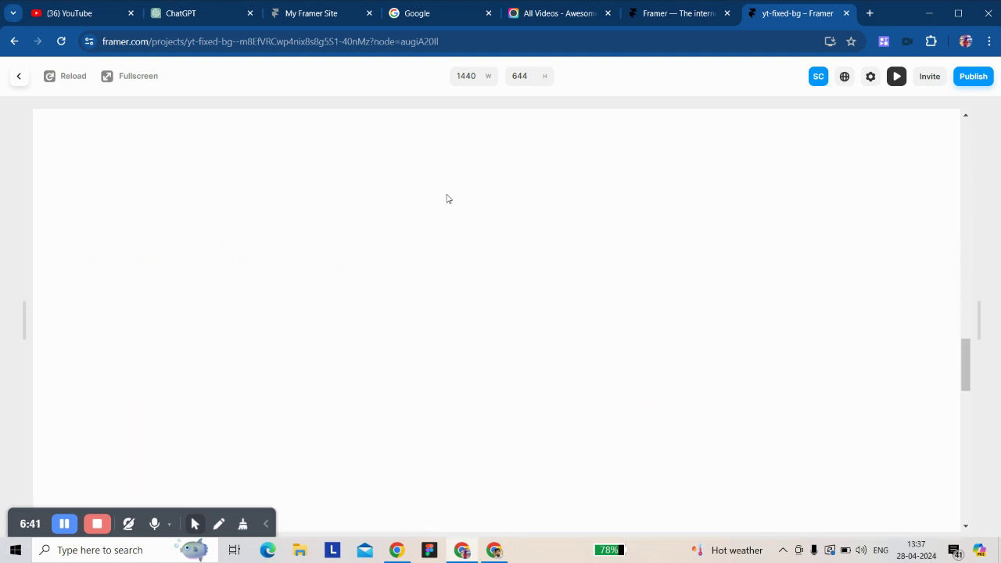
scroll(448, 199, "down", 8)
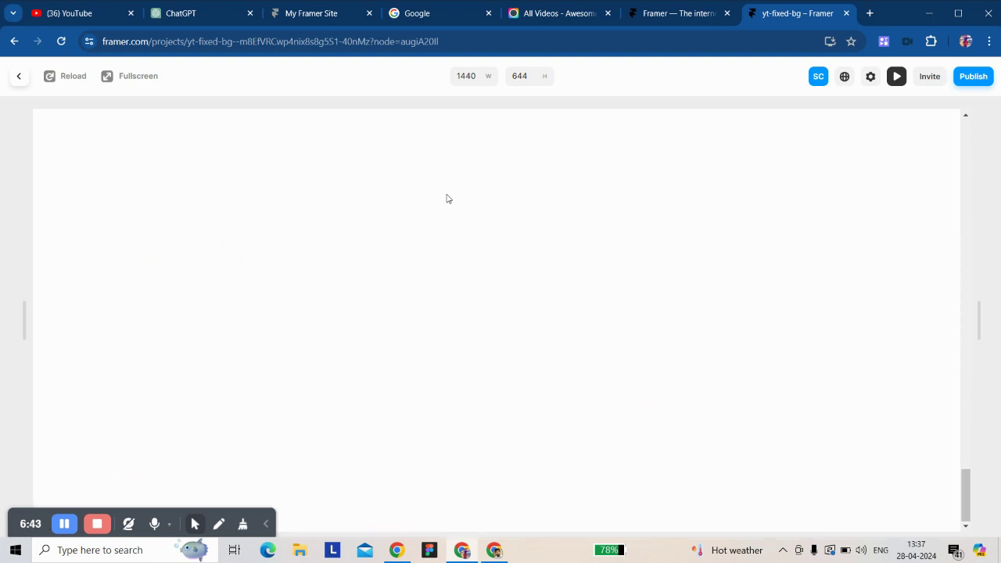
scroll(448, 198, "up", 20)
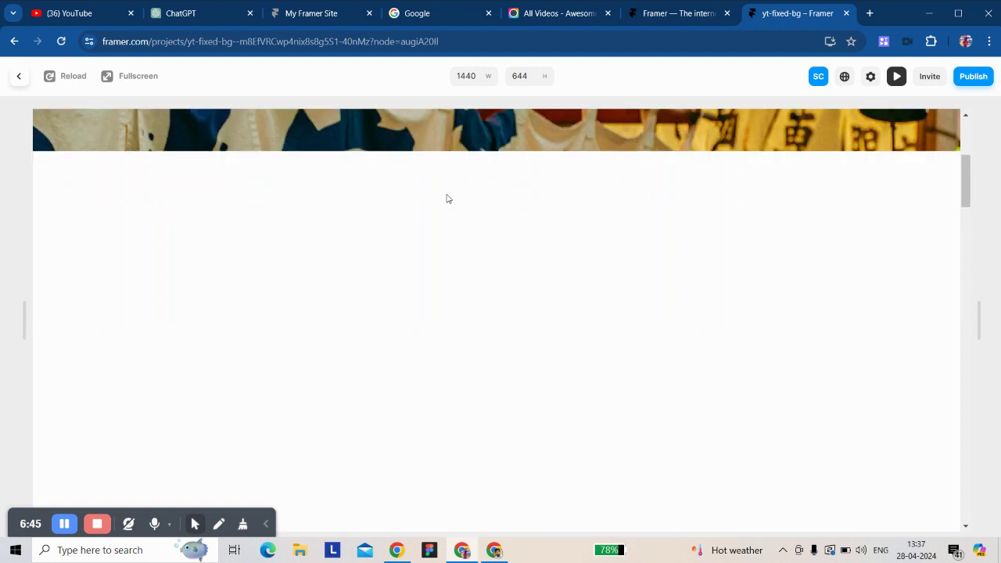
scroll(446, 193, "down", 2)
scroll(470, 241, "down", 1)
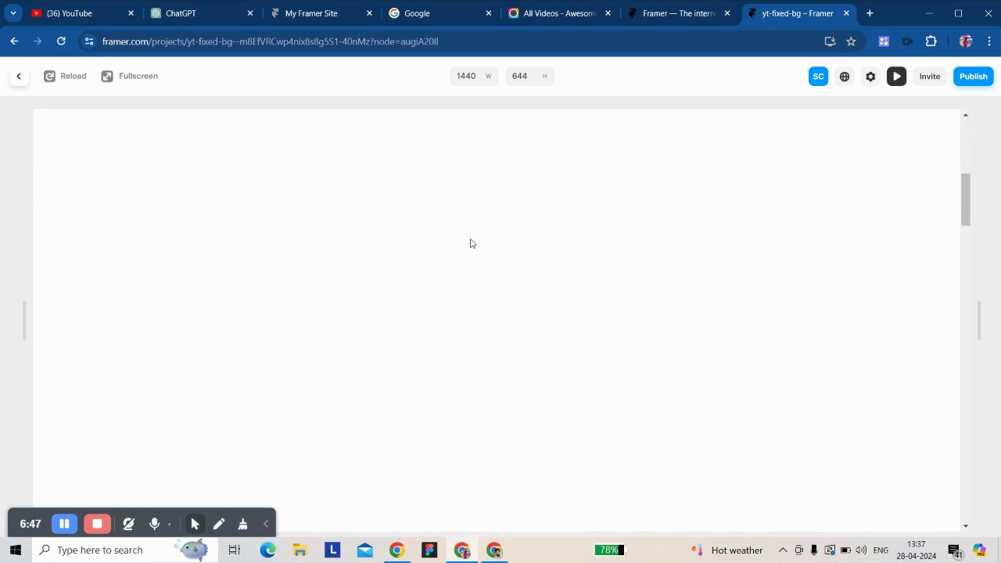
scroll(469, 243, "down", 12)
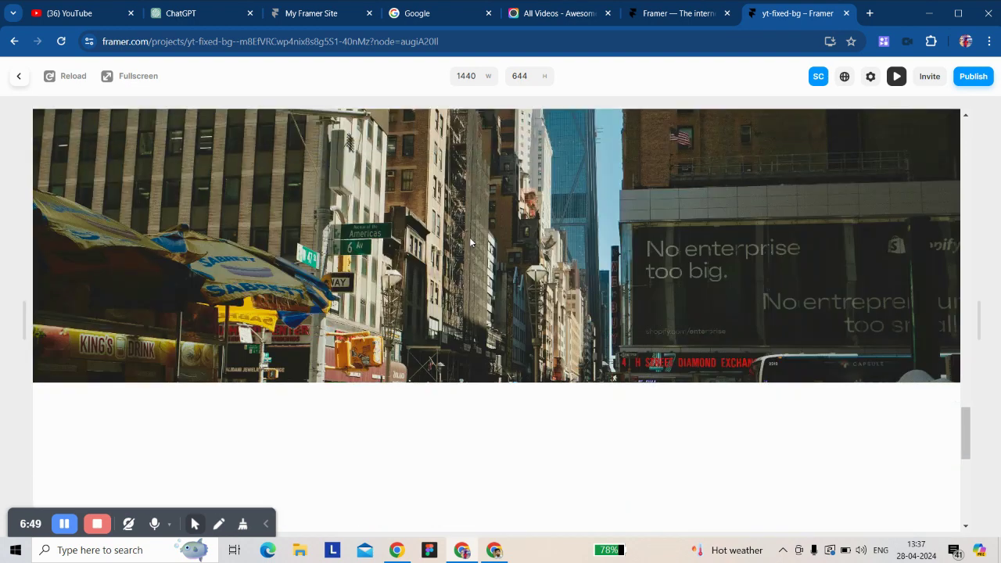
scroll(470, 242, "down", 5)
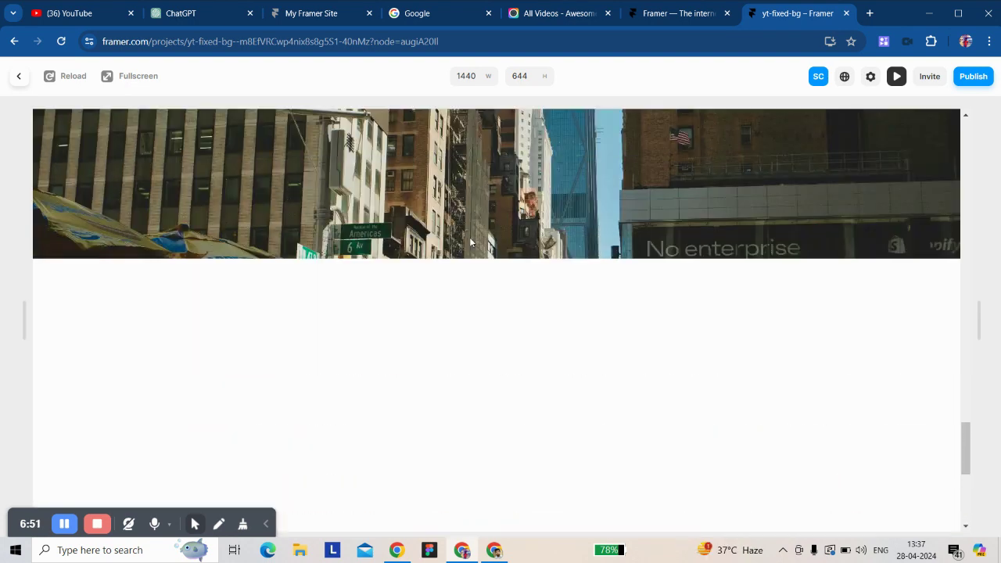
scroll(470, 243, "up", 7)
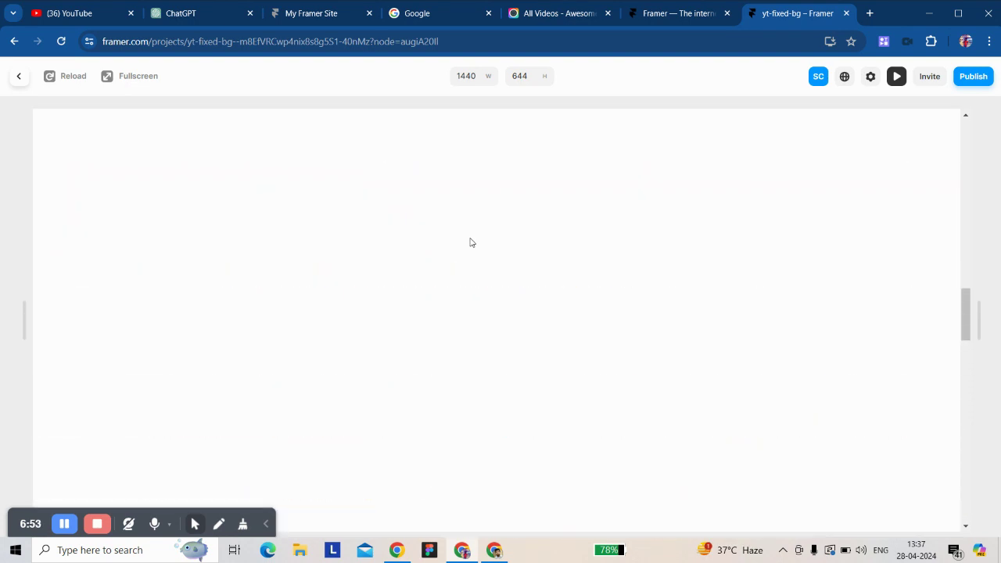
scroll(470, 243, "up", 8)
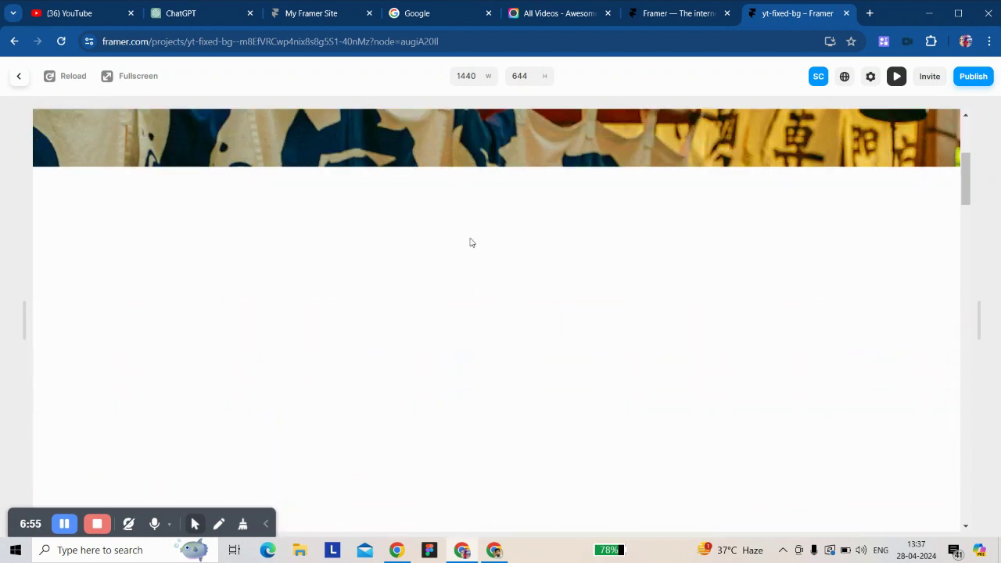
scroll(470, 242, "up", 3)
left_click(19, 78)
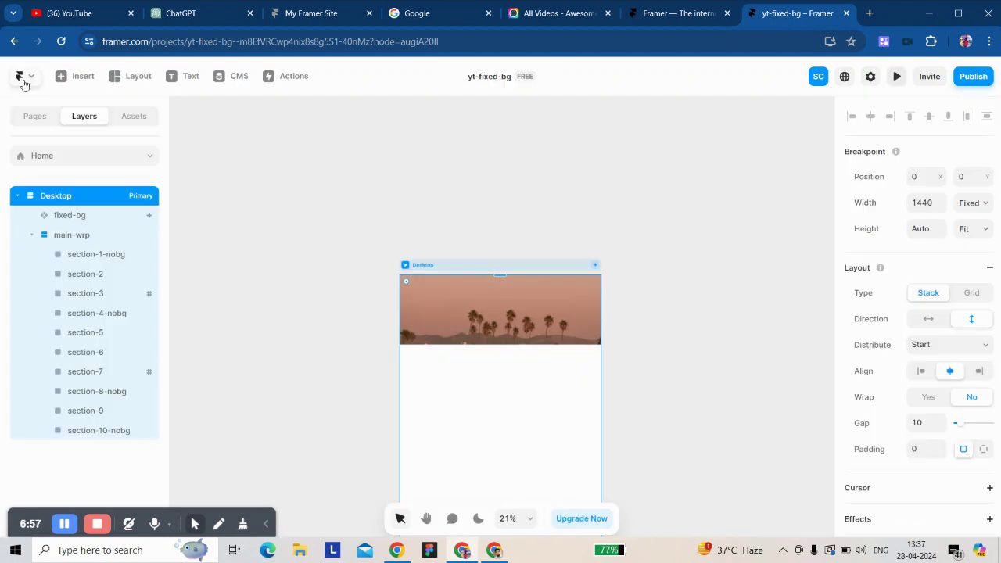
left_click(305, 261)
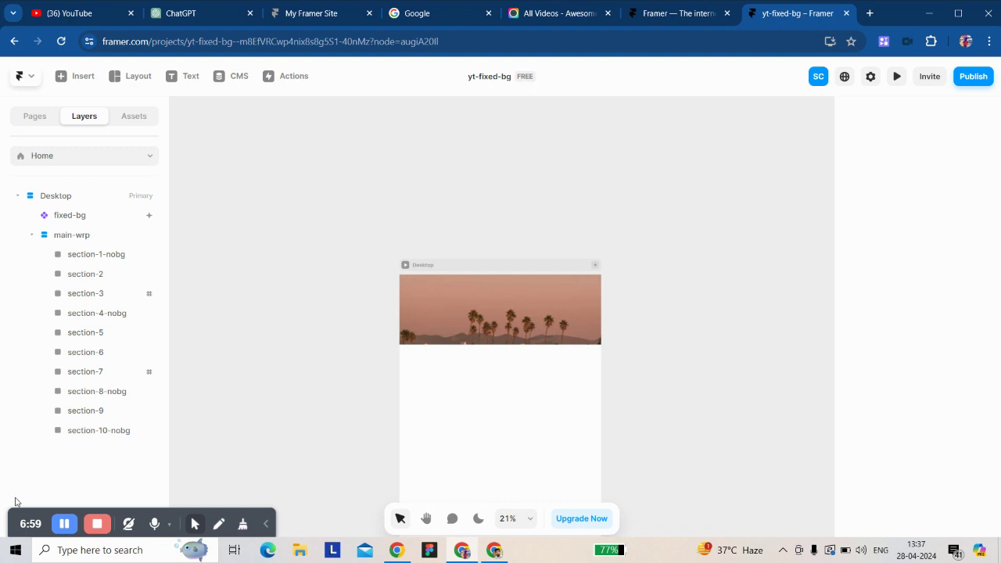
- Scroll the published framer.app site down and back up to watch the palm-tree and shop-banner backgrounds switch
left_click(70, 215)
scroll(367, 381, "down", 2)
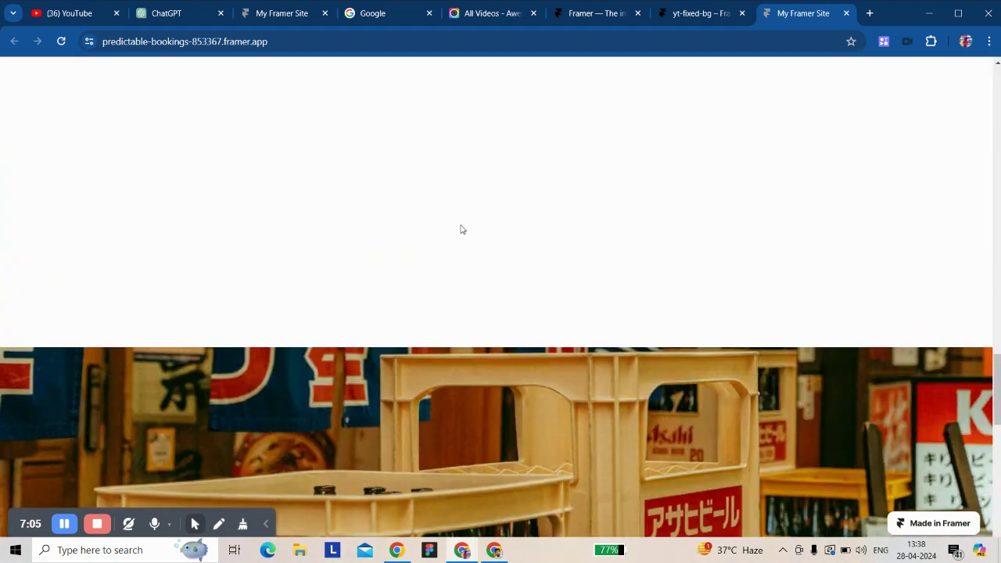
scroll(460, 230, "down", 3)
scroll(461, 228, "up", 9)
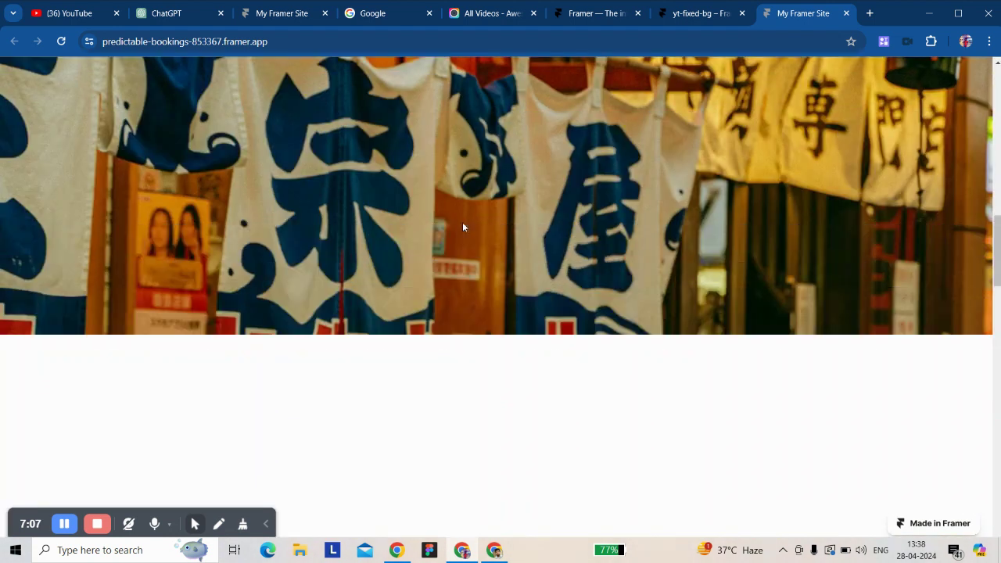
scroll(462, 229, "up", 8)
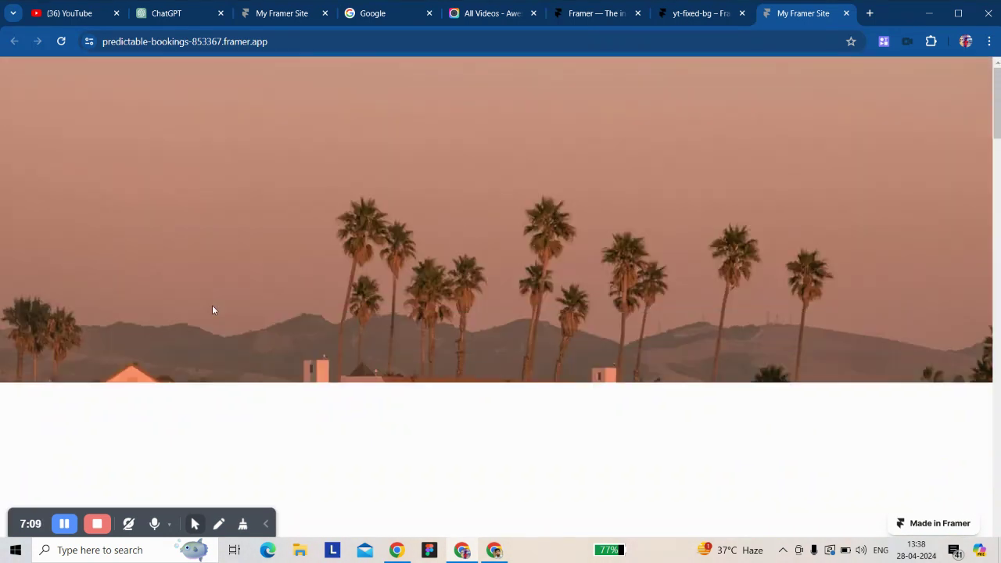
left_click(682, 14)
- Deselect fixed-bg, zoom into the canvas, and select the Desktop frame to show its settings
left_click(357, 243)
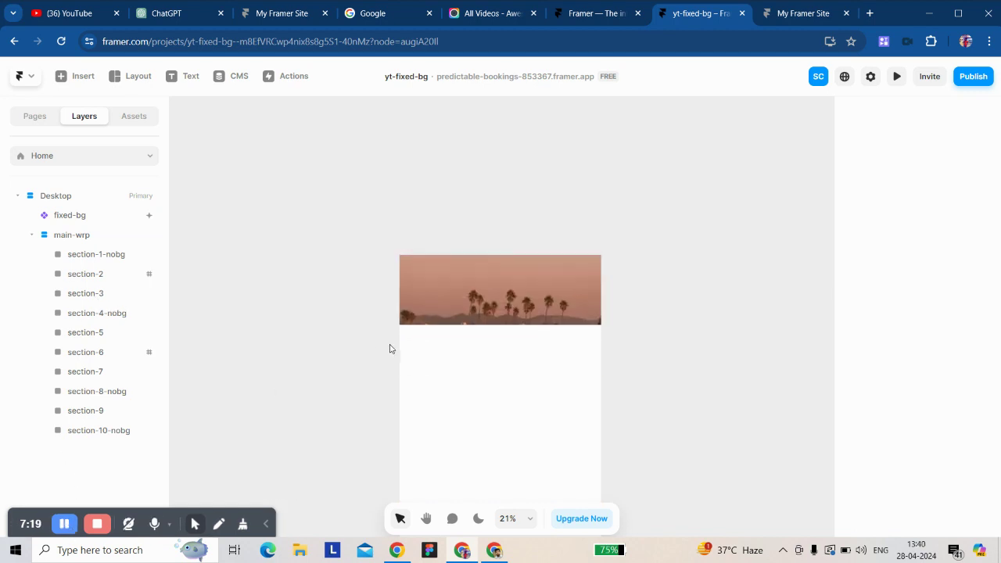
scroll(425, 337, "up", 1)
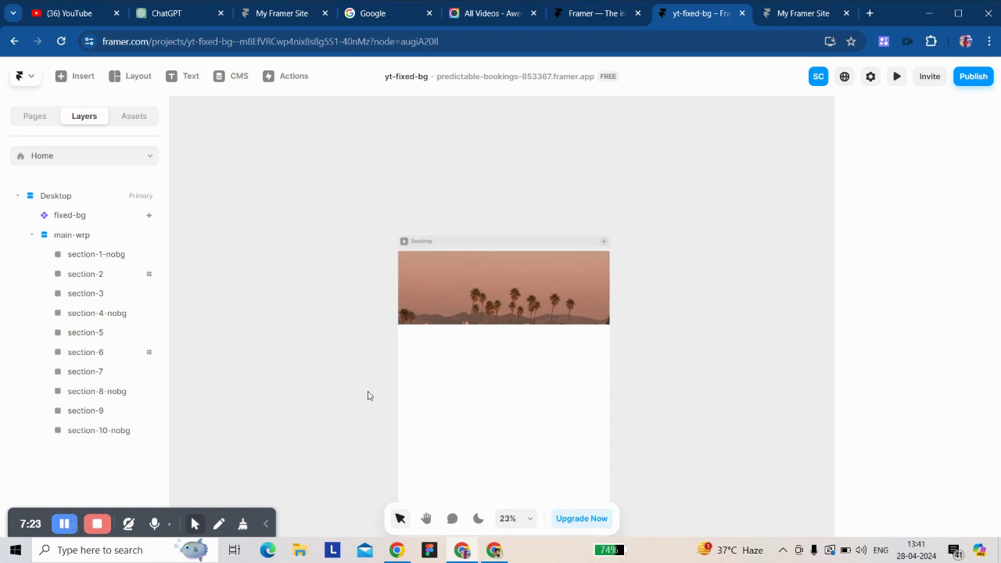
scroll(369, 394, "right", 3)
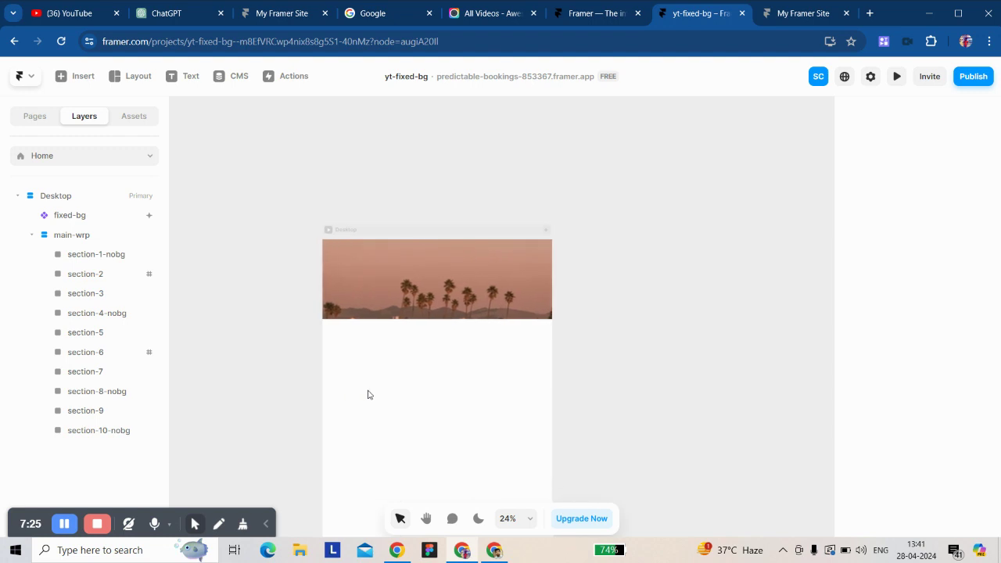
scroll(383, 320, "up", 1)
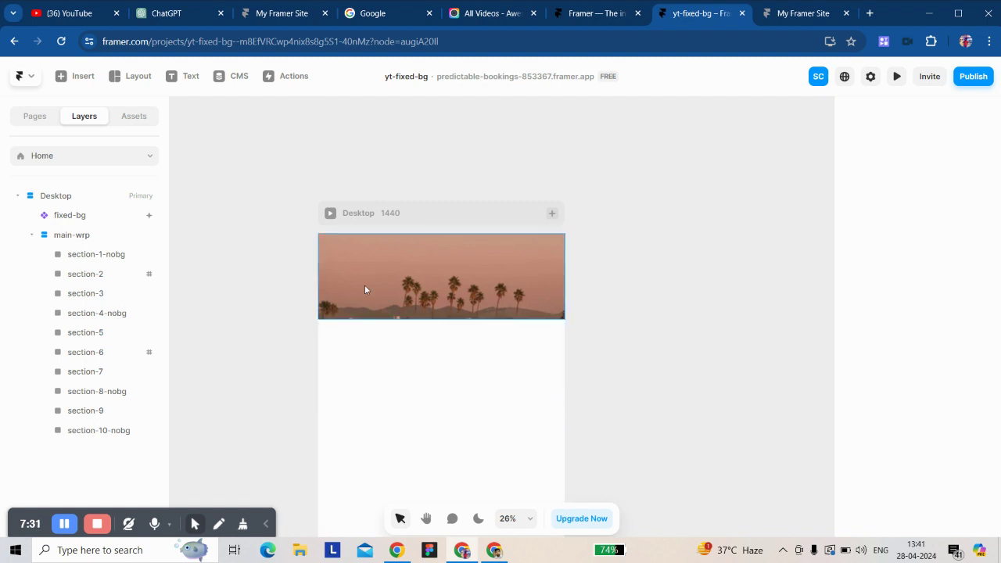
left_click(436, 223)
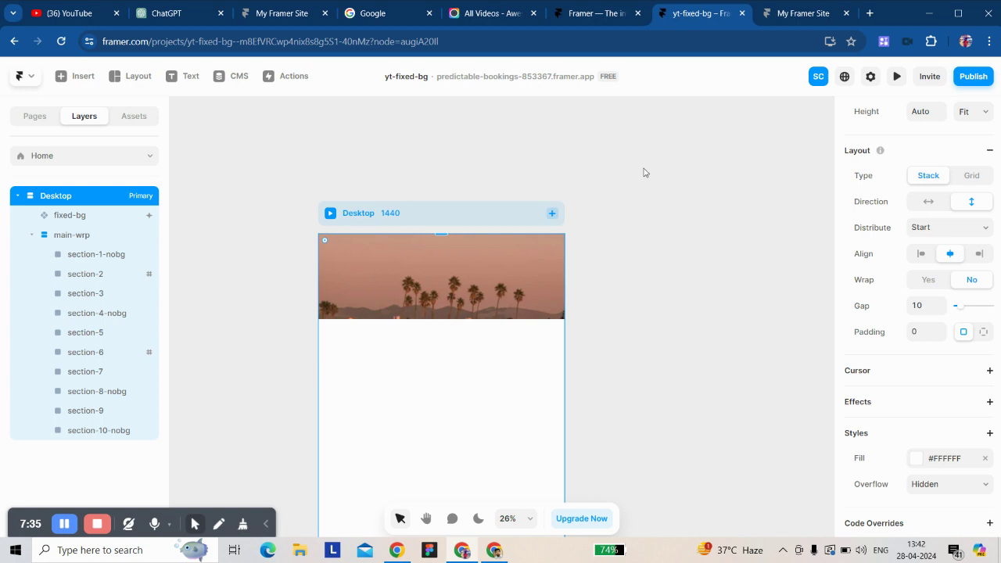
- Reload the published framer.app site and scroll through it, watching the background go from palm trees to shop banners to city street
left_click(785, 23)
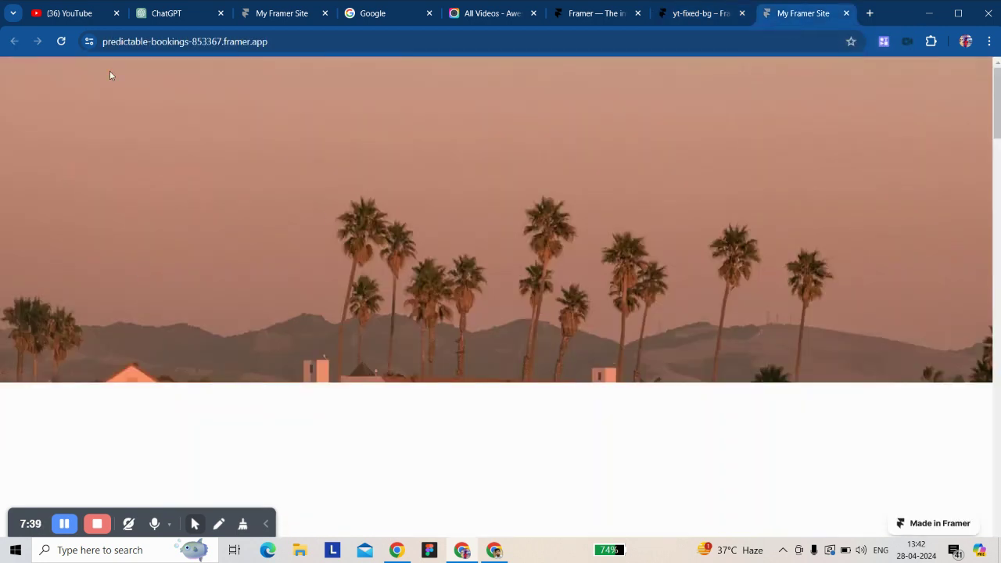
left_click(60, 43)
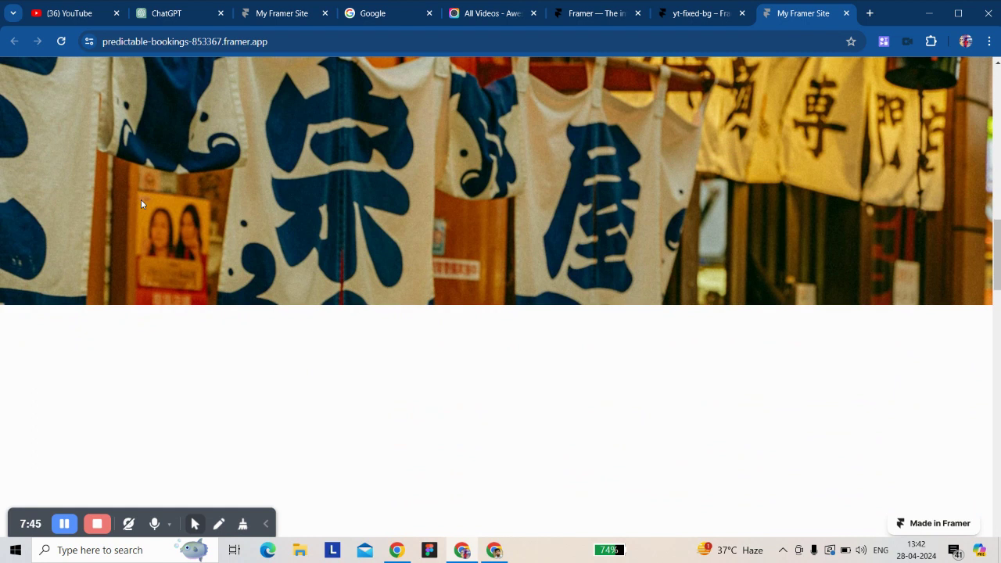
scroll(142, 205, "down", 3)
scroll(143, 207, "down", 8)
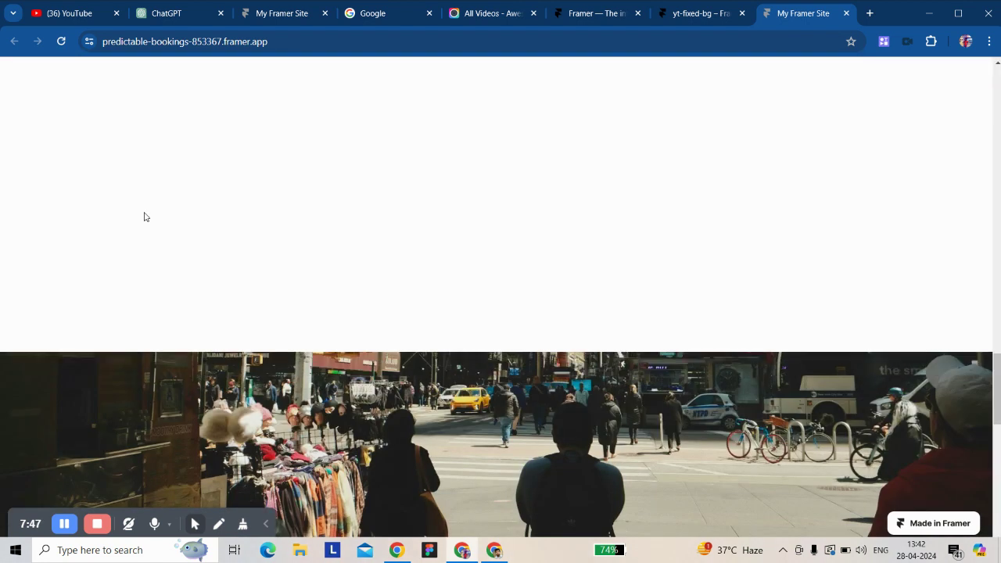
scroll(144, 212, "down", 5)
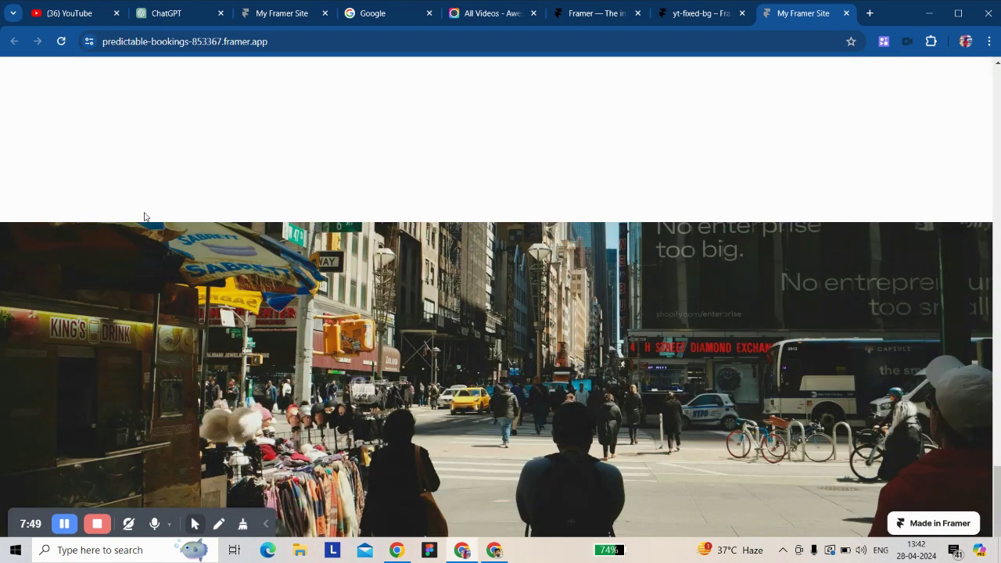